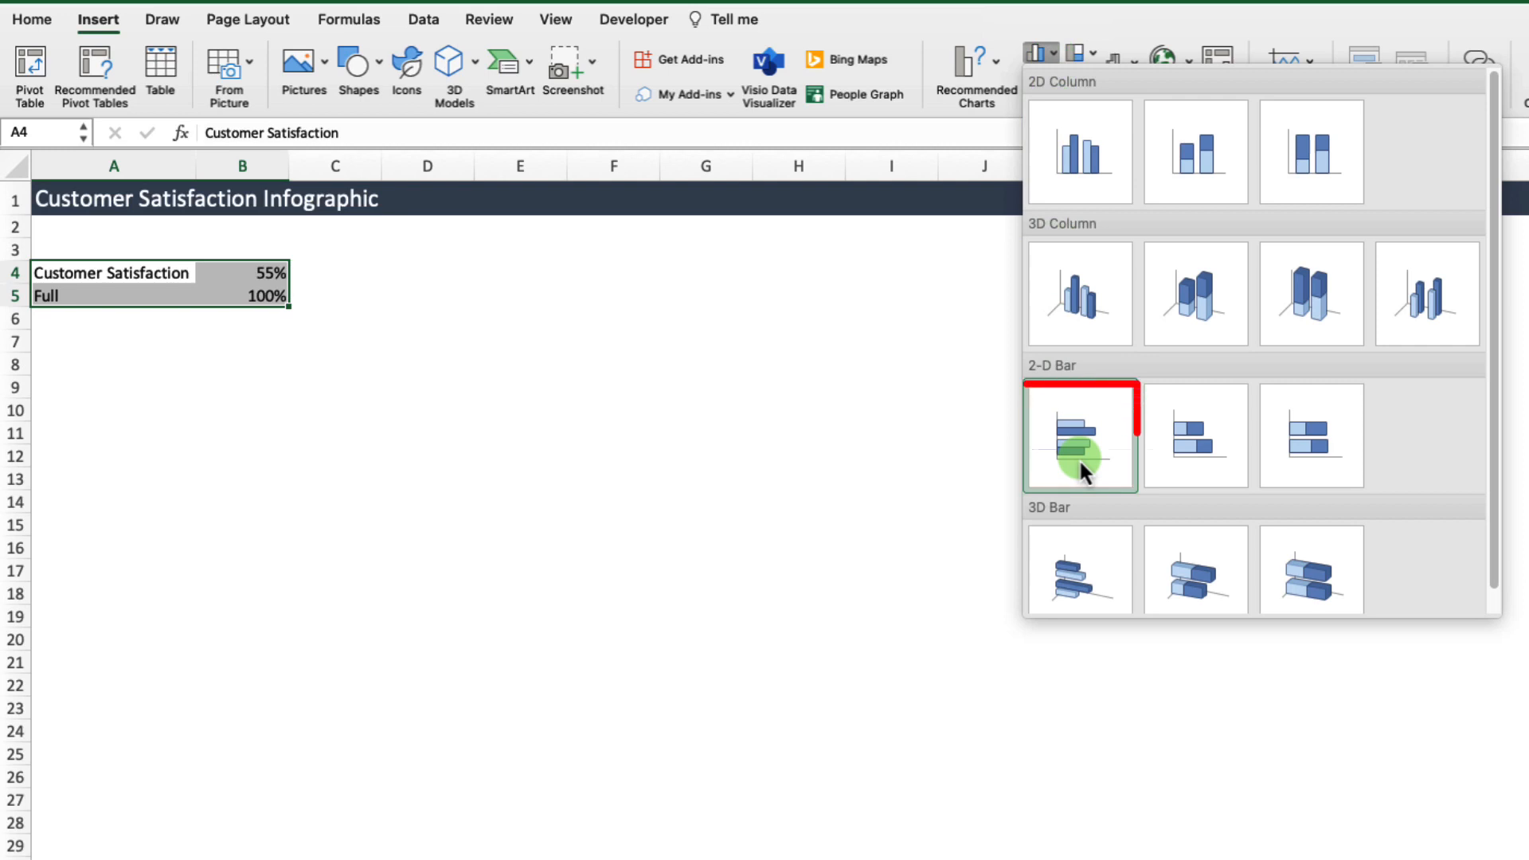
Insert a 2-D clustered bar chart from the Customer Satisfaction and Full data and delete its chart title
left_click(1079, 461)
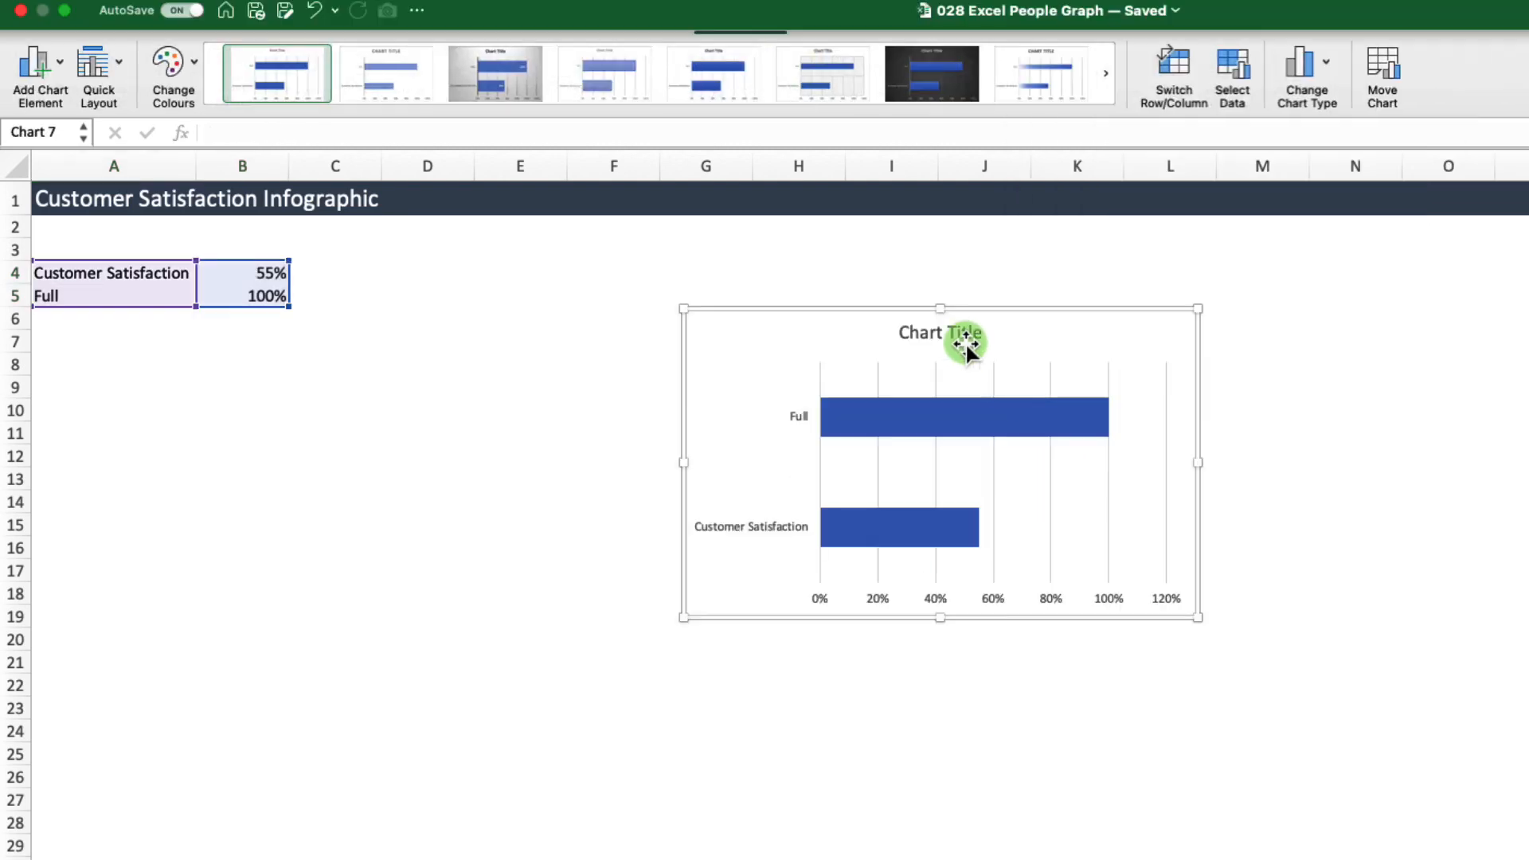
left_click(961, 335)
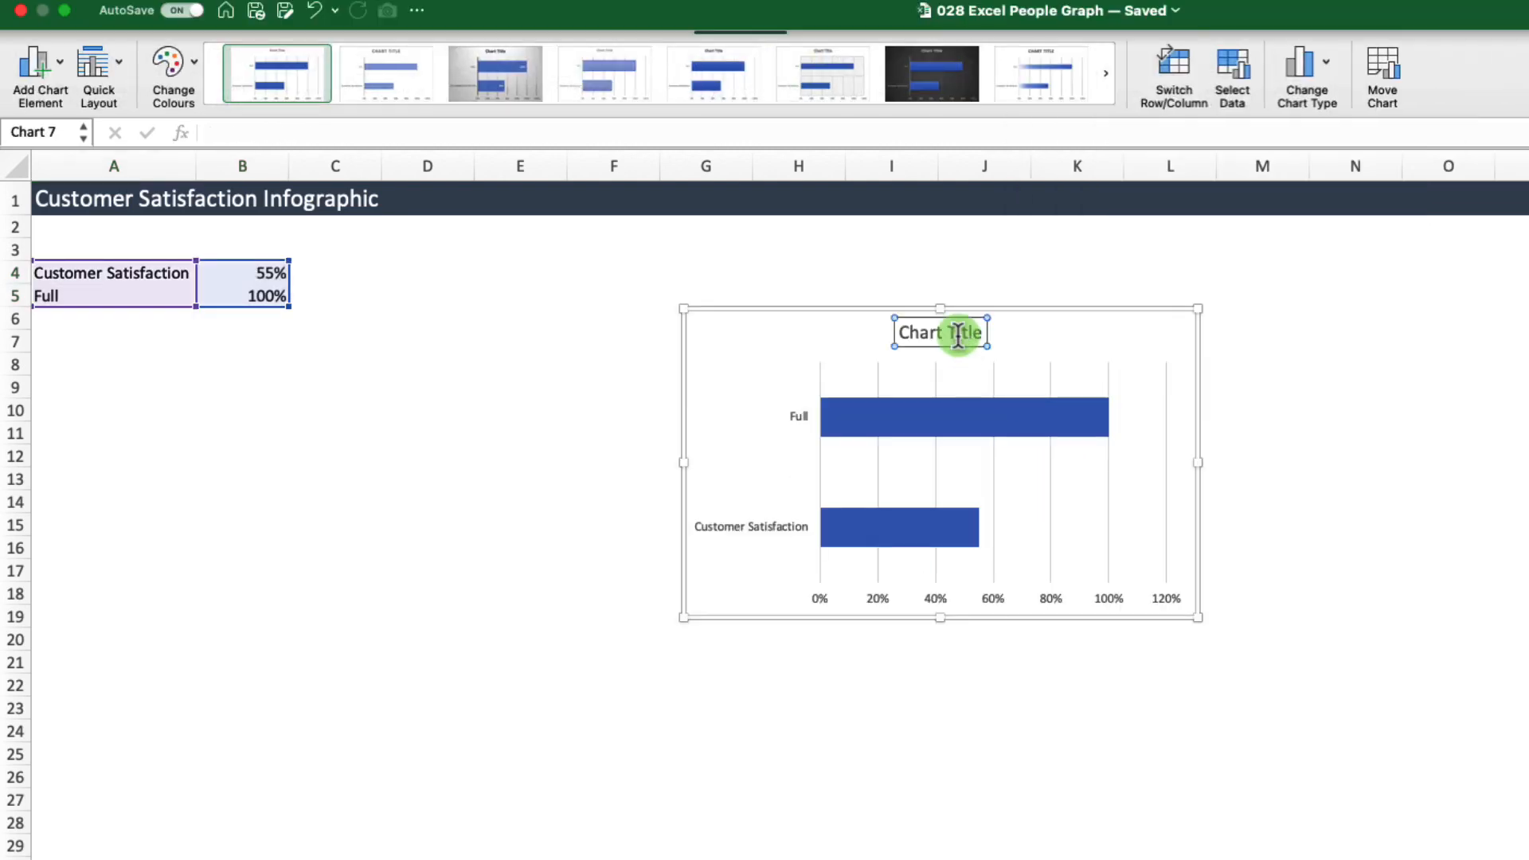
key("Delete")
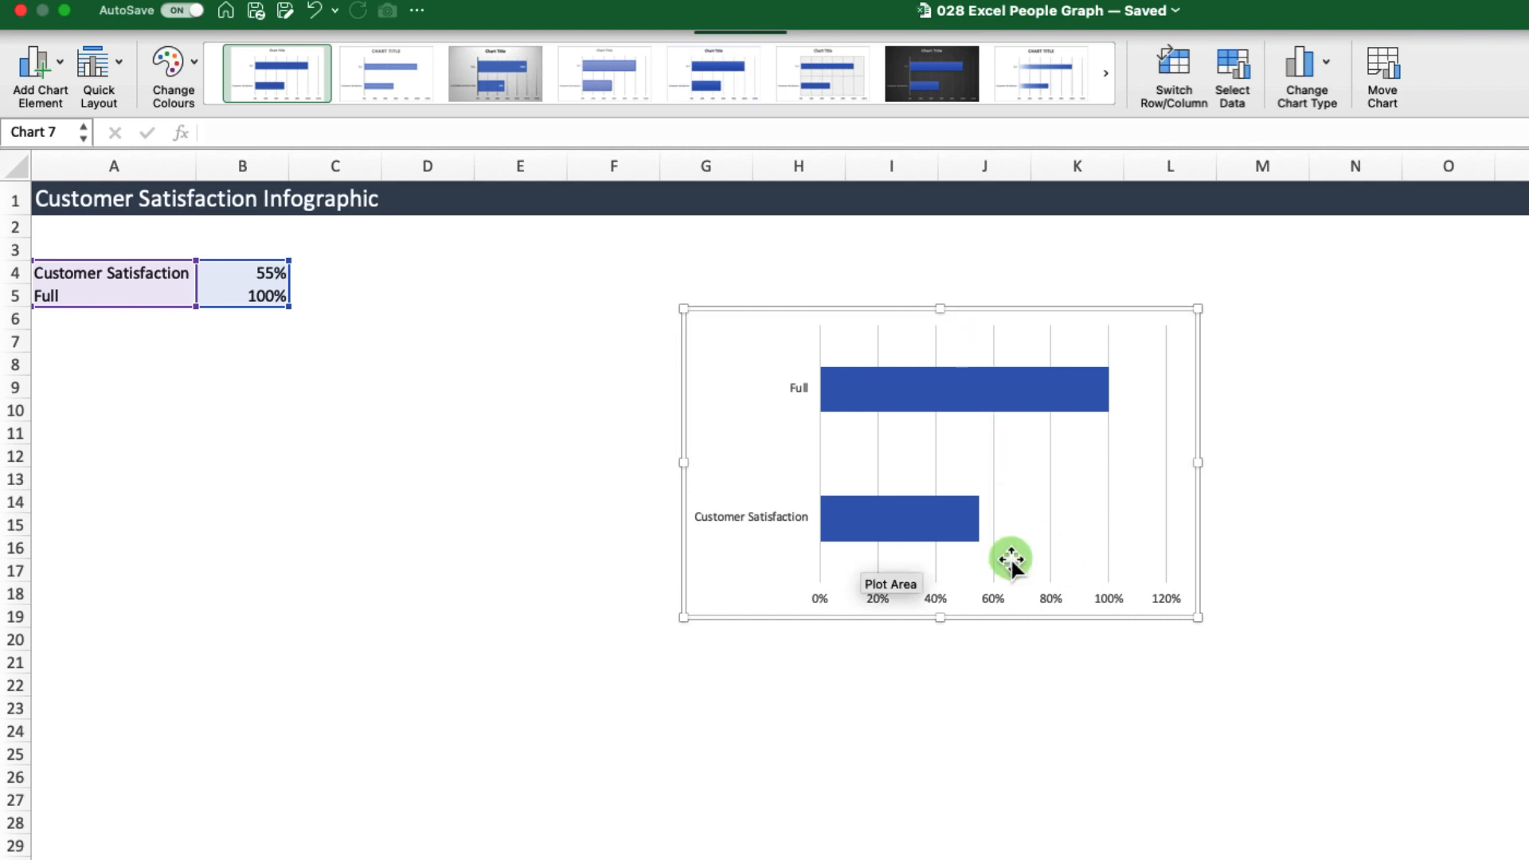
Switch the rows and columns in the chart's data source so each percentage becomes its own series
right_click(755, 370)
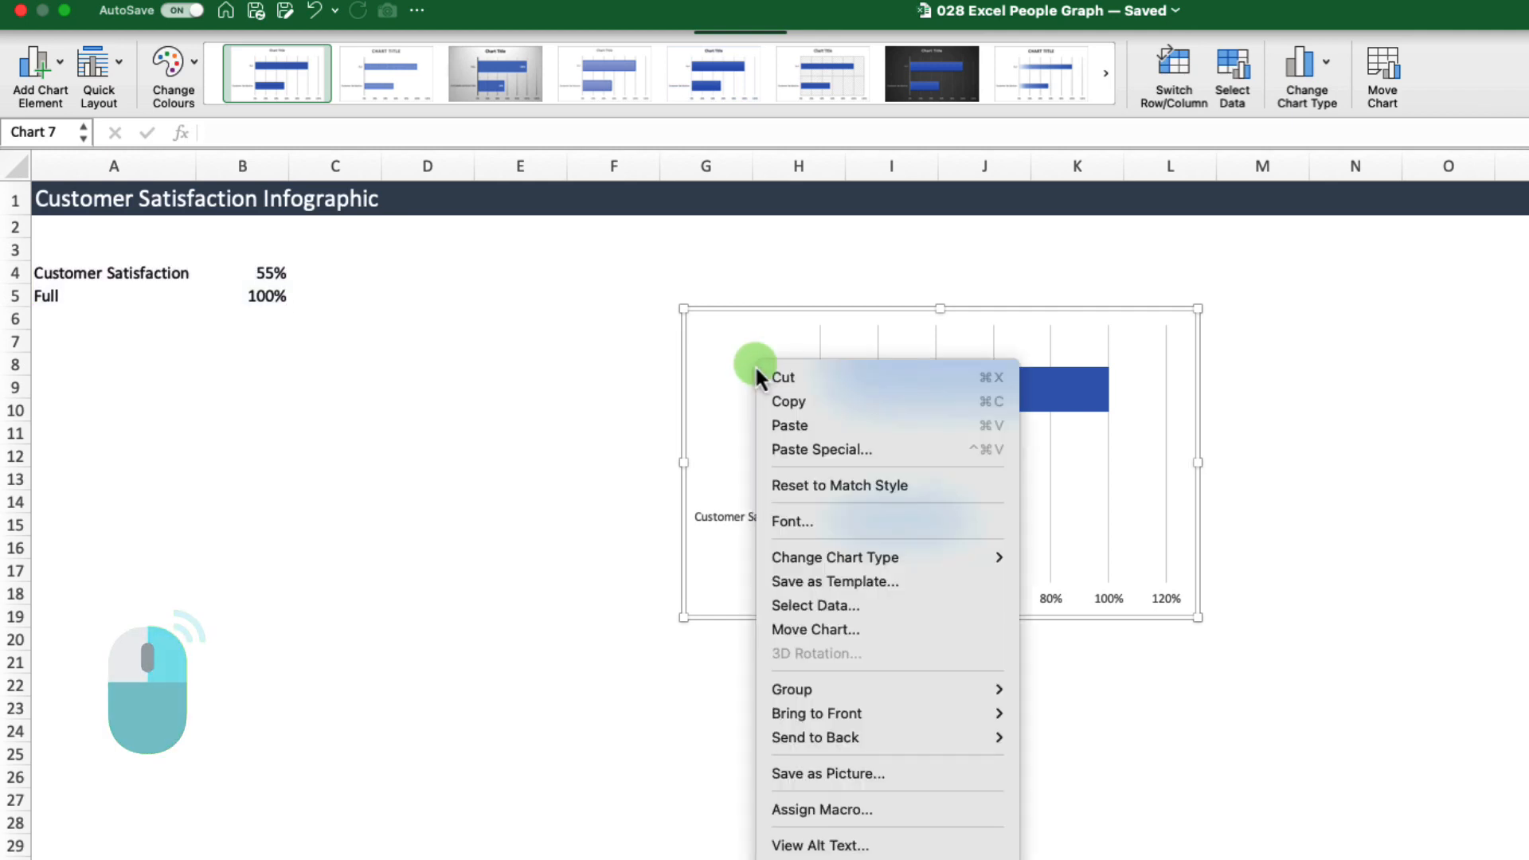
left_click(833, 602)
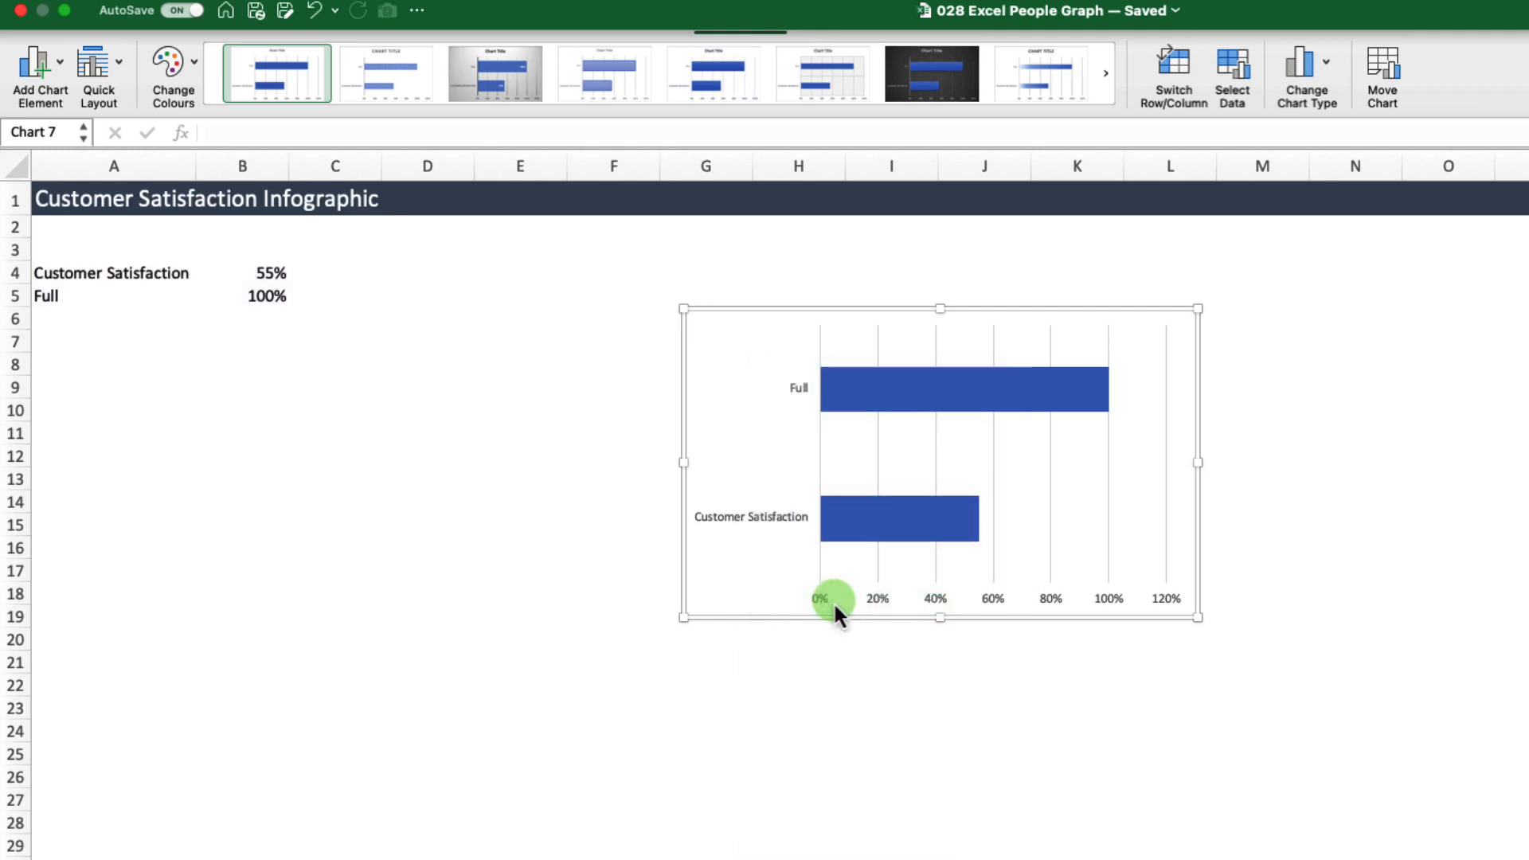
left_click(913, 474)
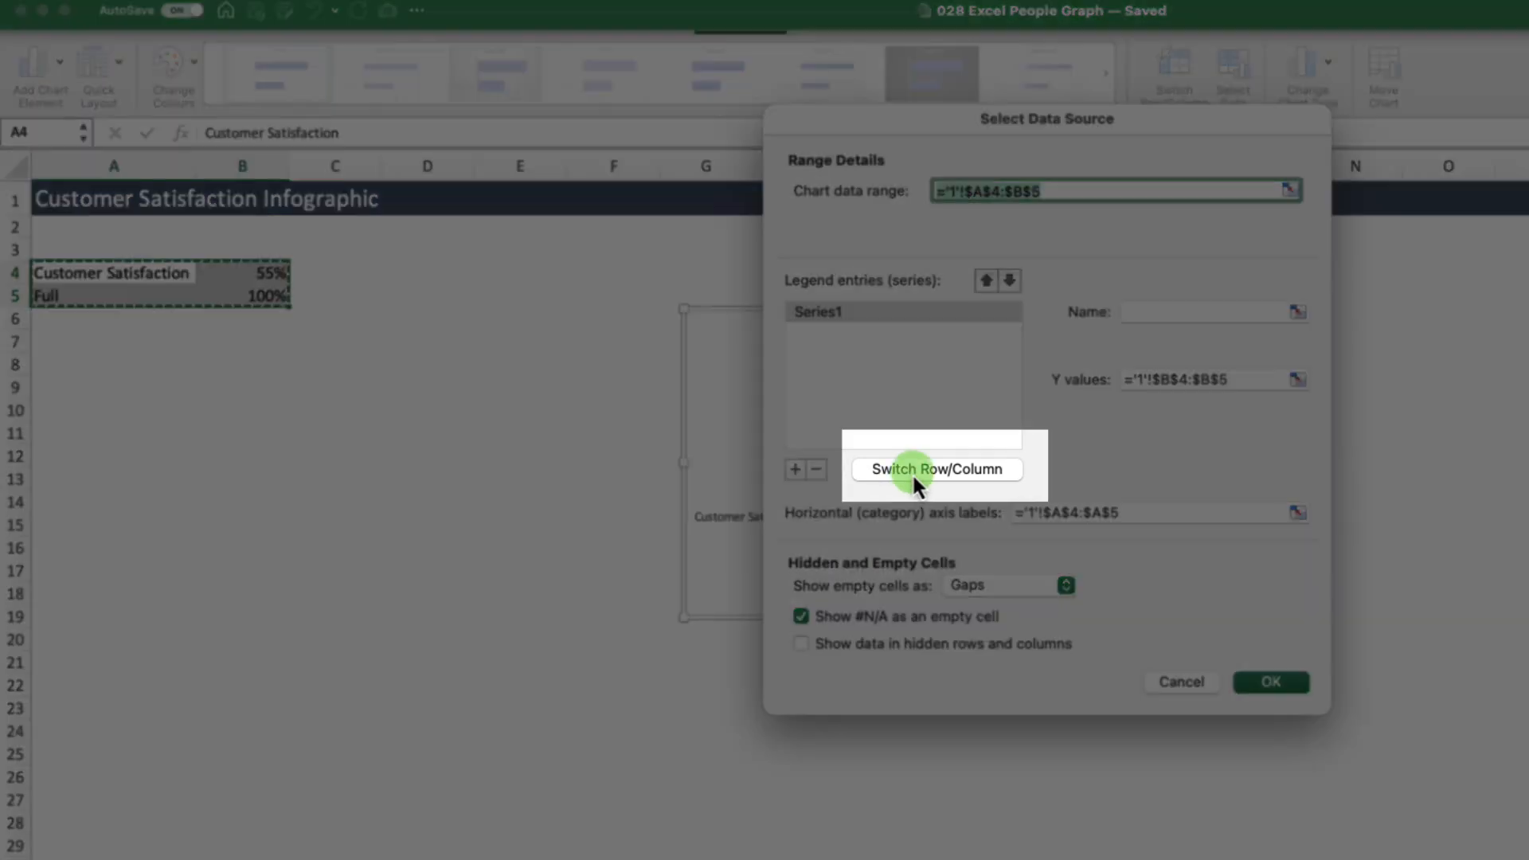
left_click(1266, 683)
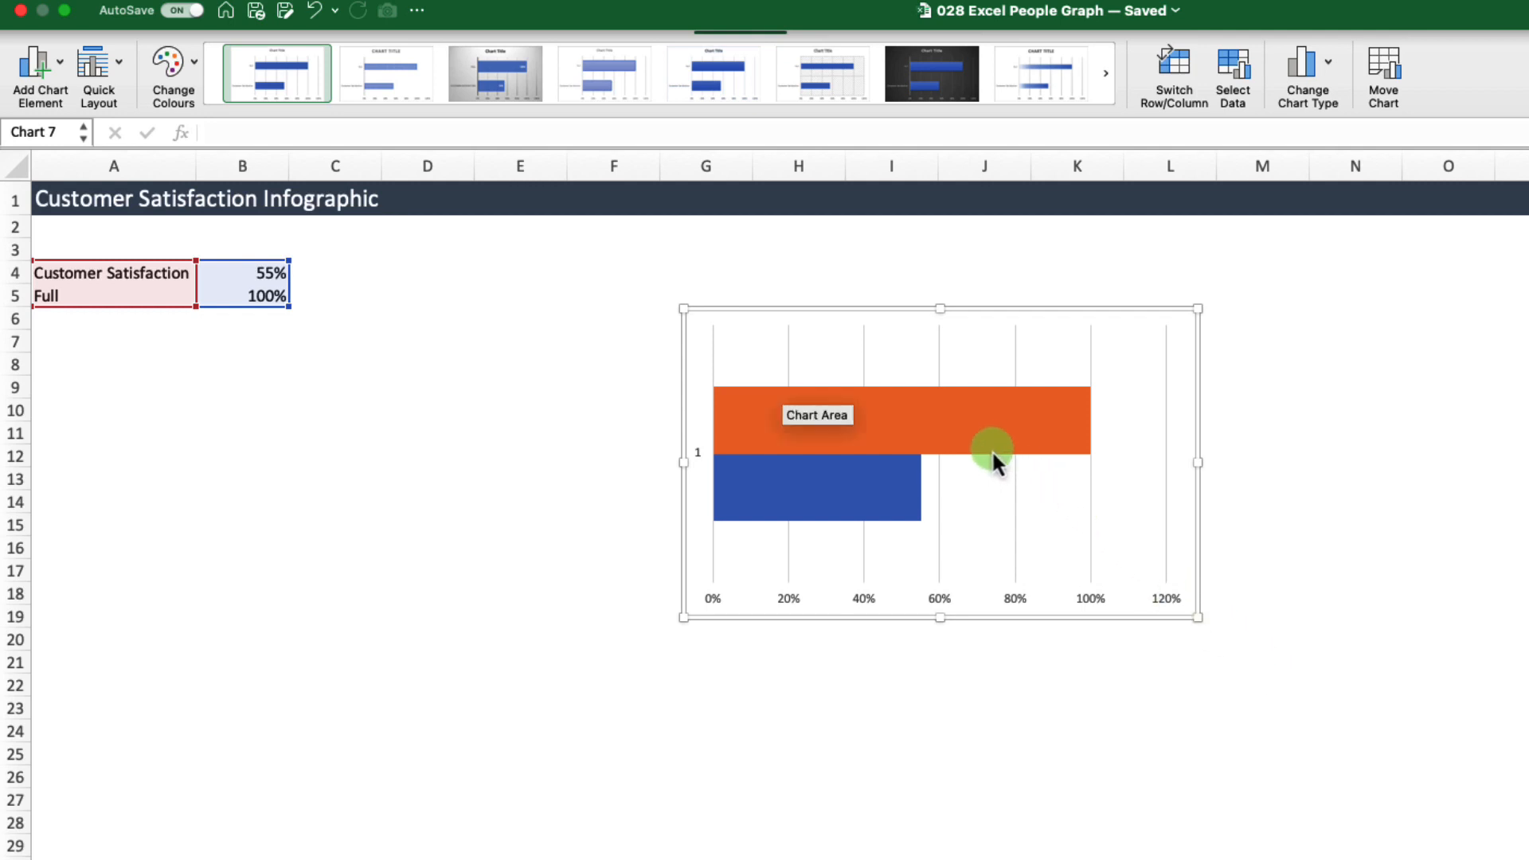
Set the bars' series overlap to 100% and move the Customer Satisfaction series below Full in the series order
mouse_move(867, 508)
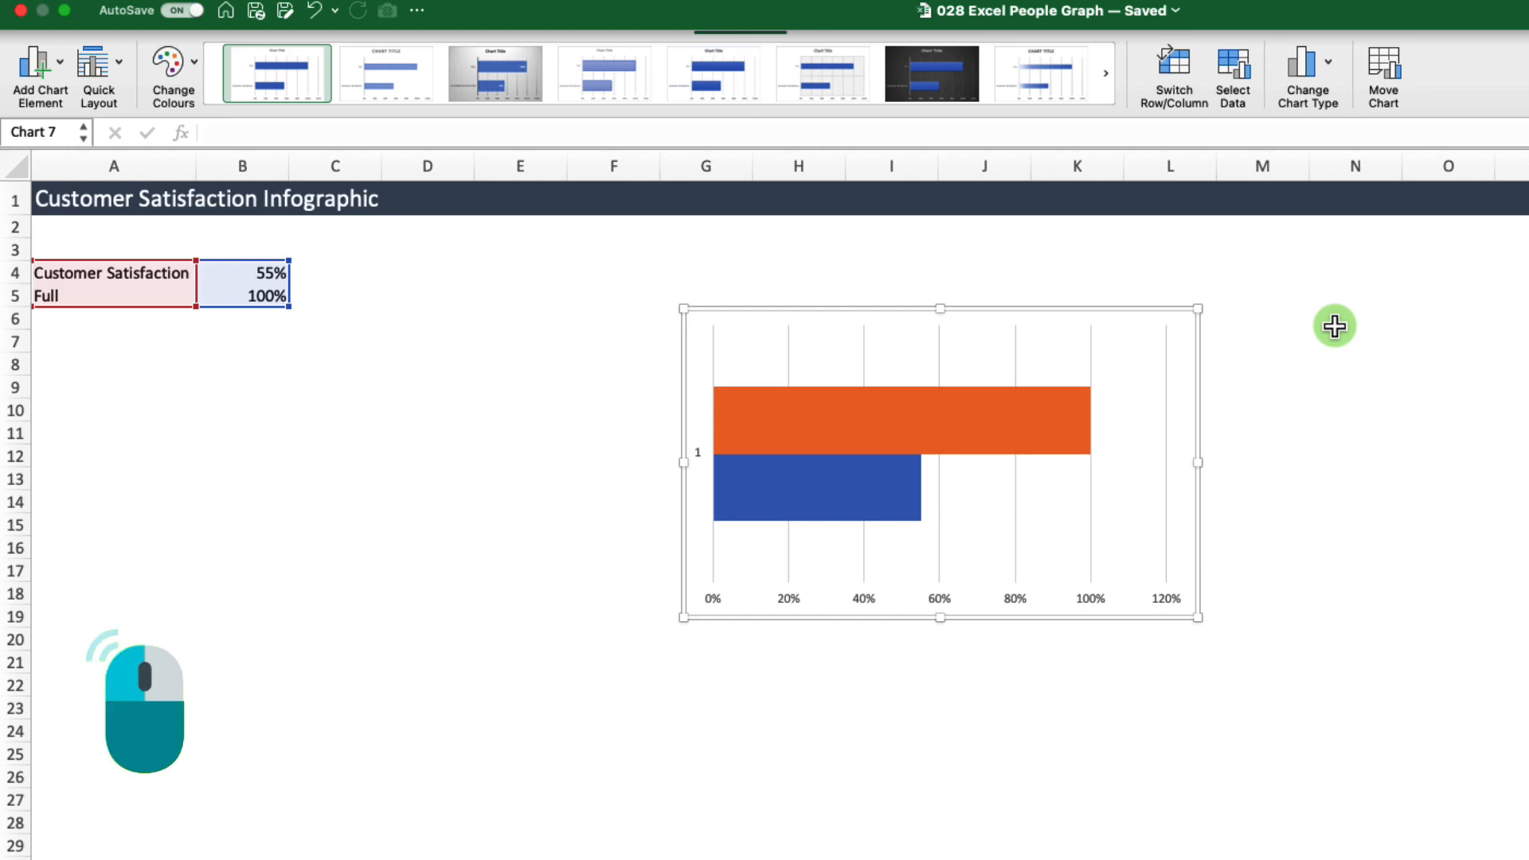
double_click(873, 484)
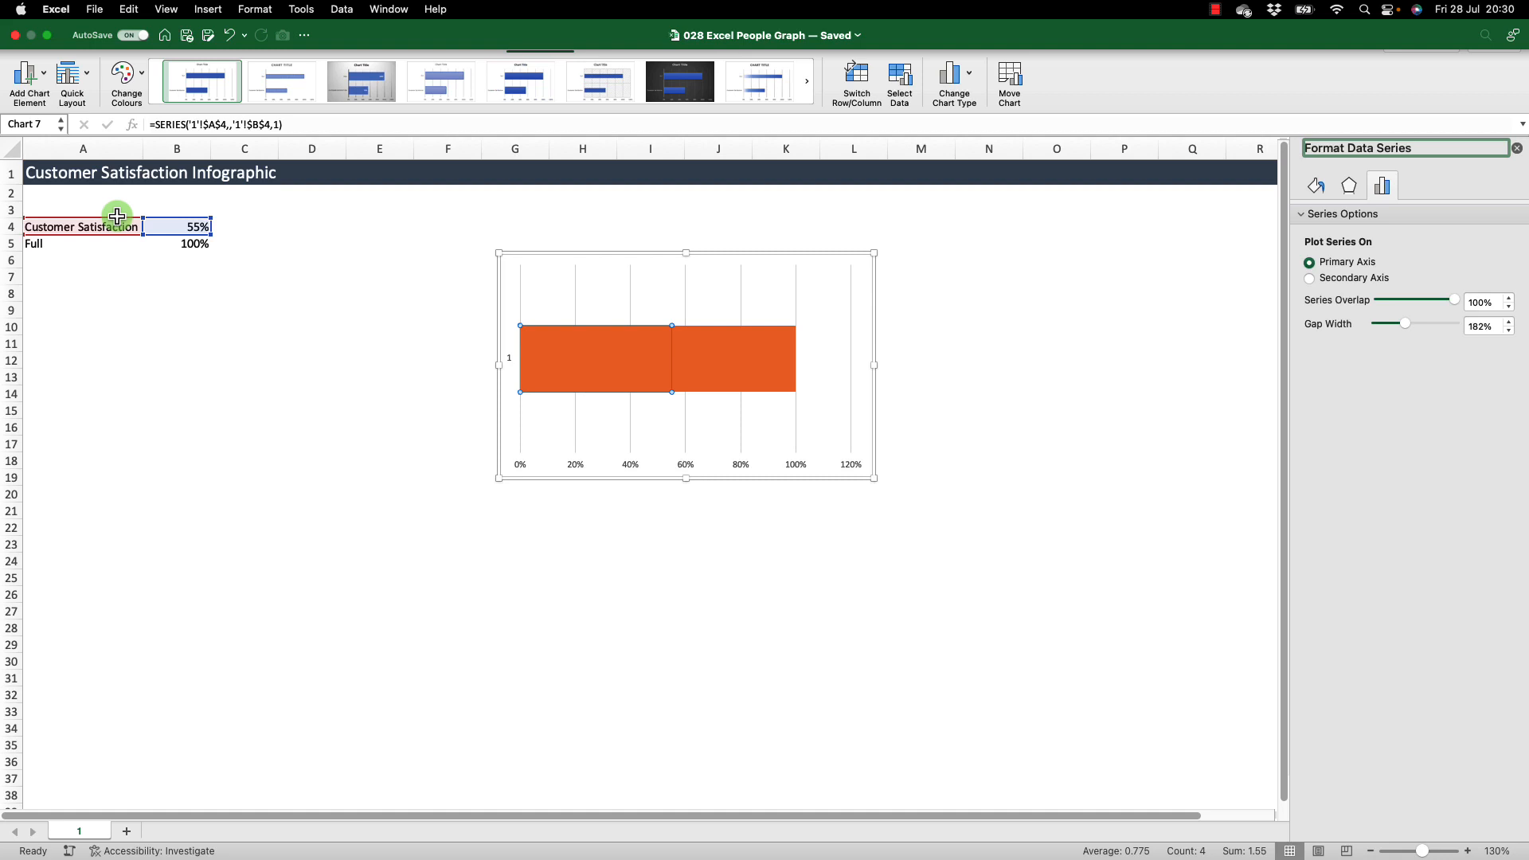
right_click(634, 367)
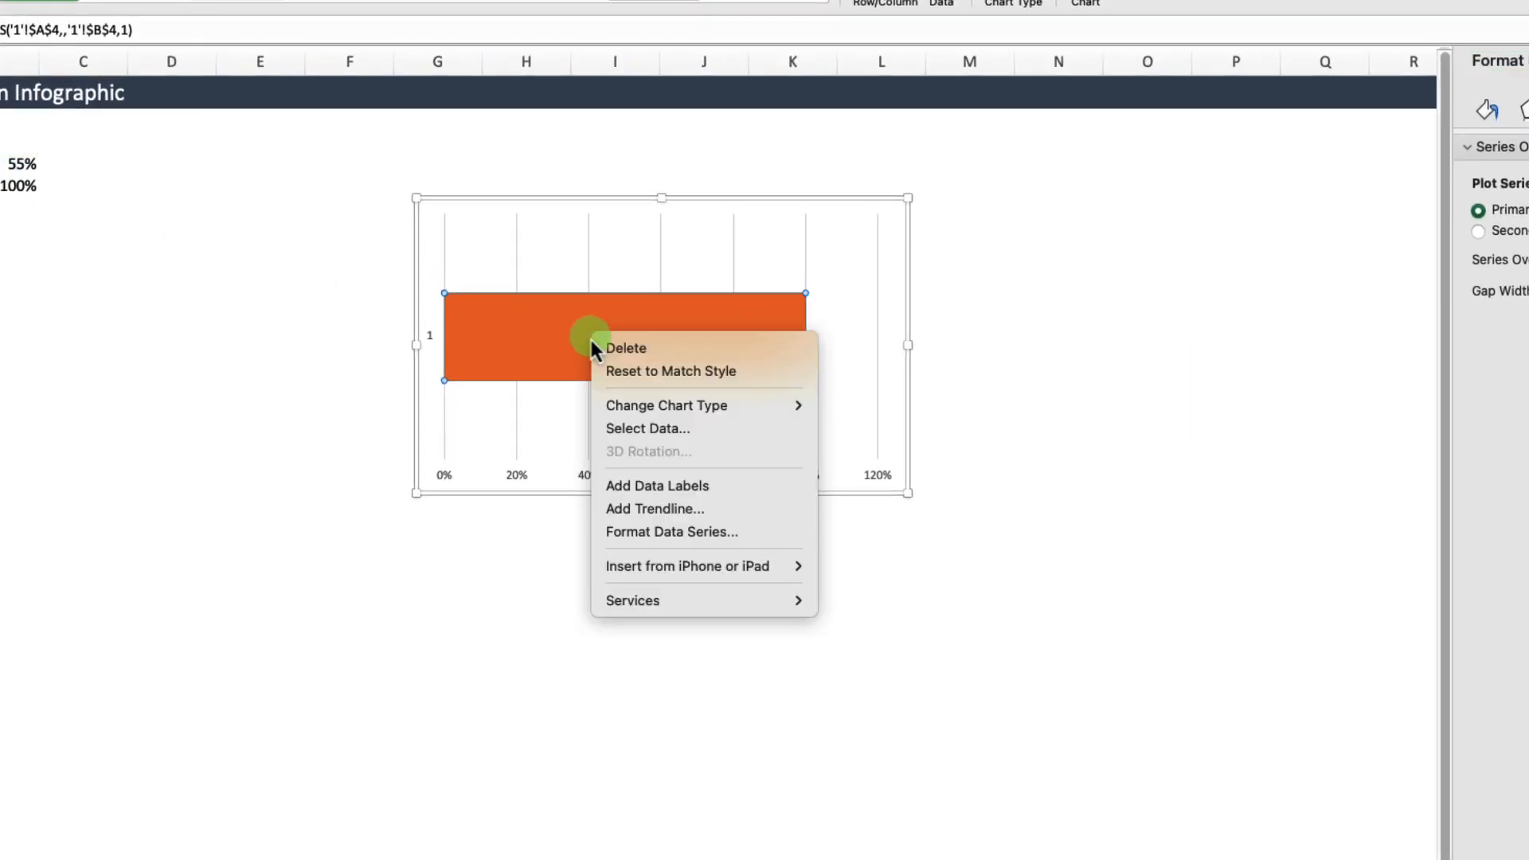
left_click(686, 427)
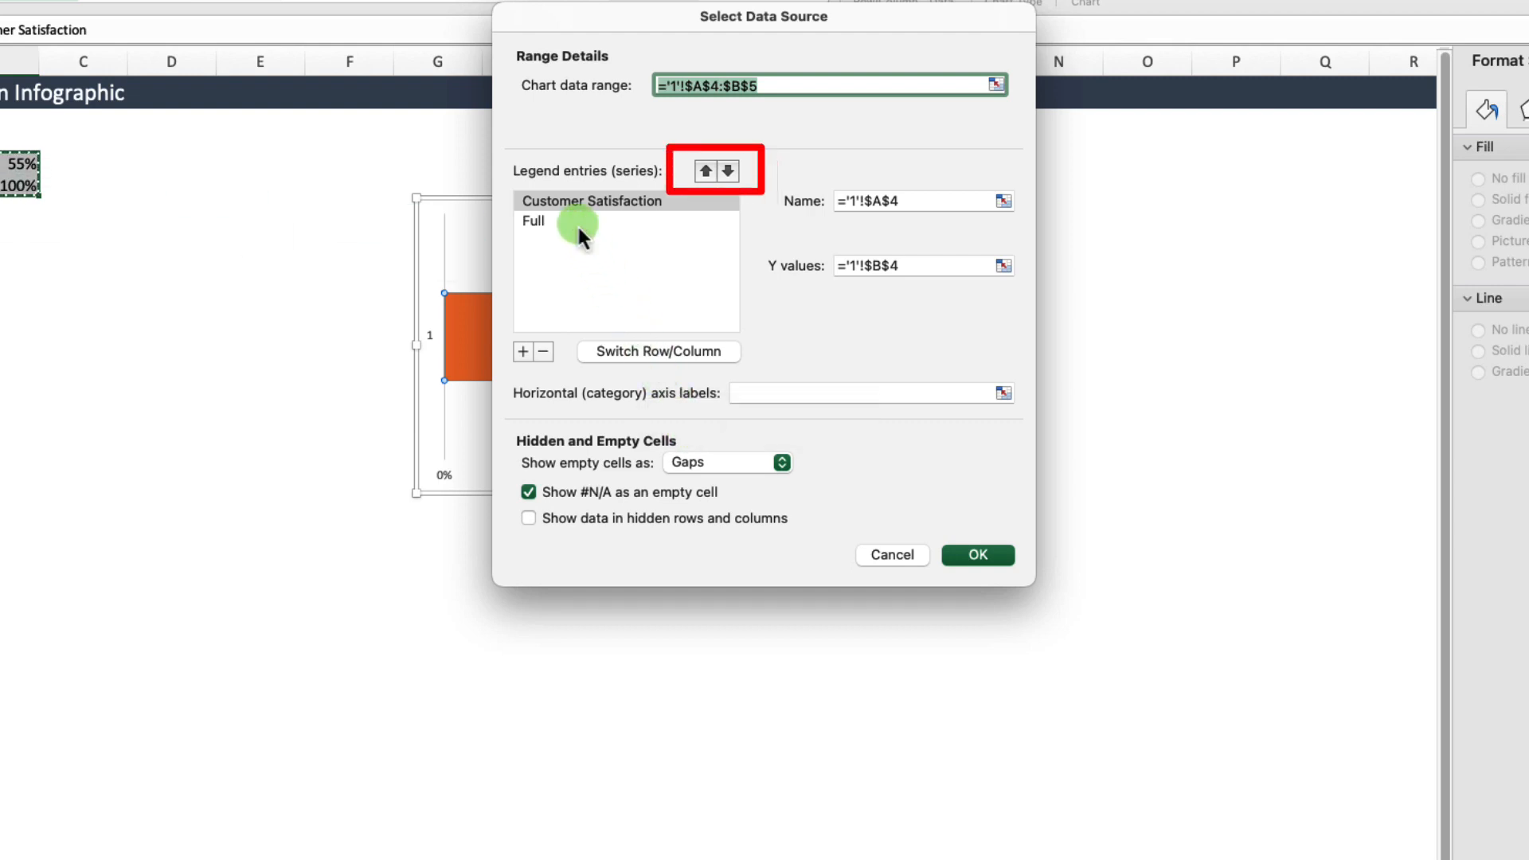
left_click(728, 170)
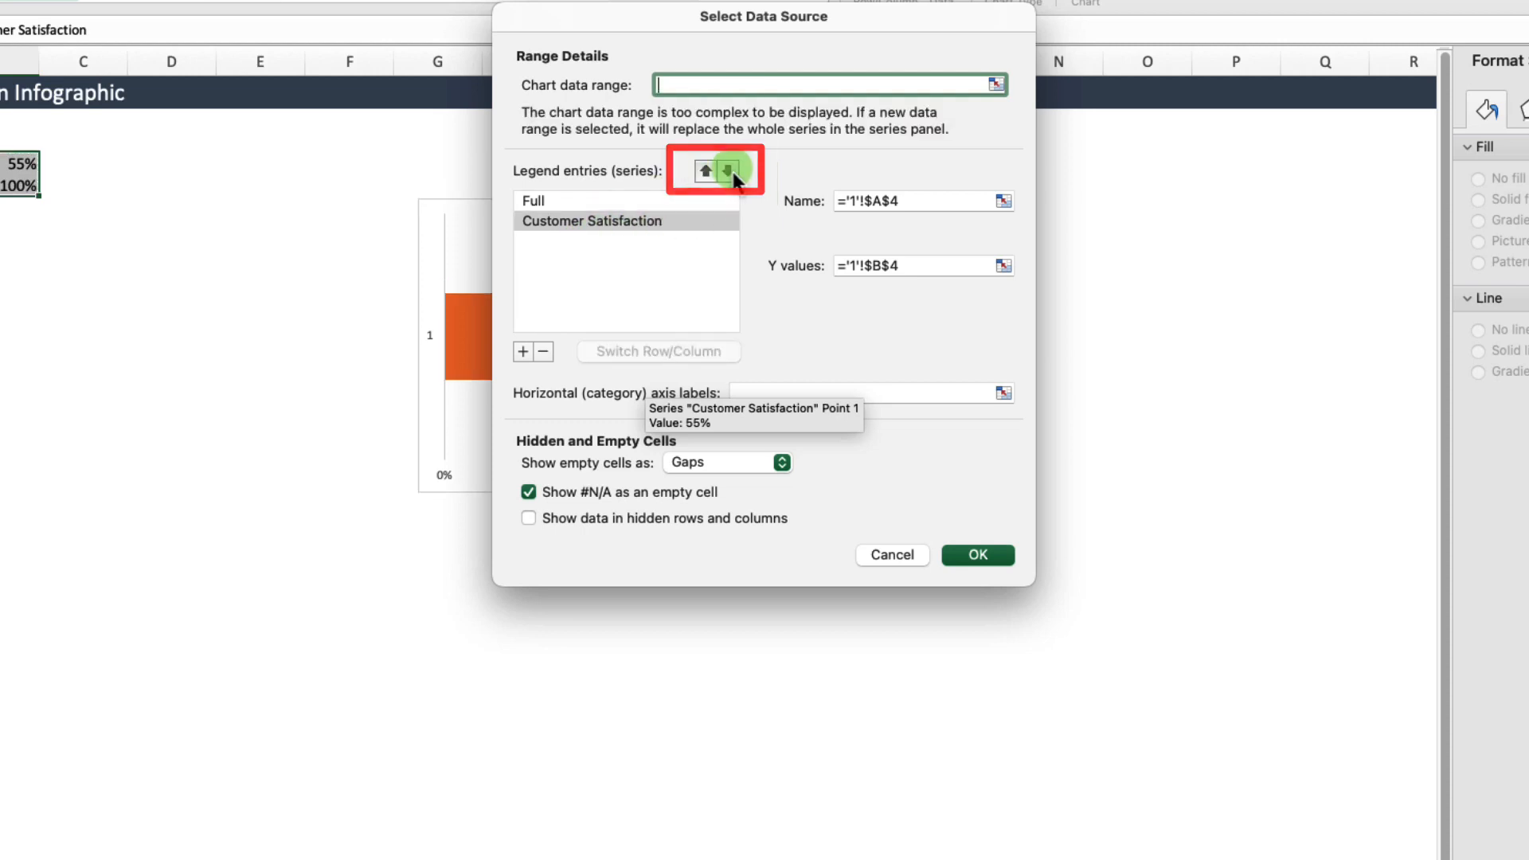
left_click(996, 552)
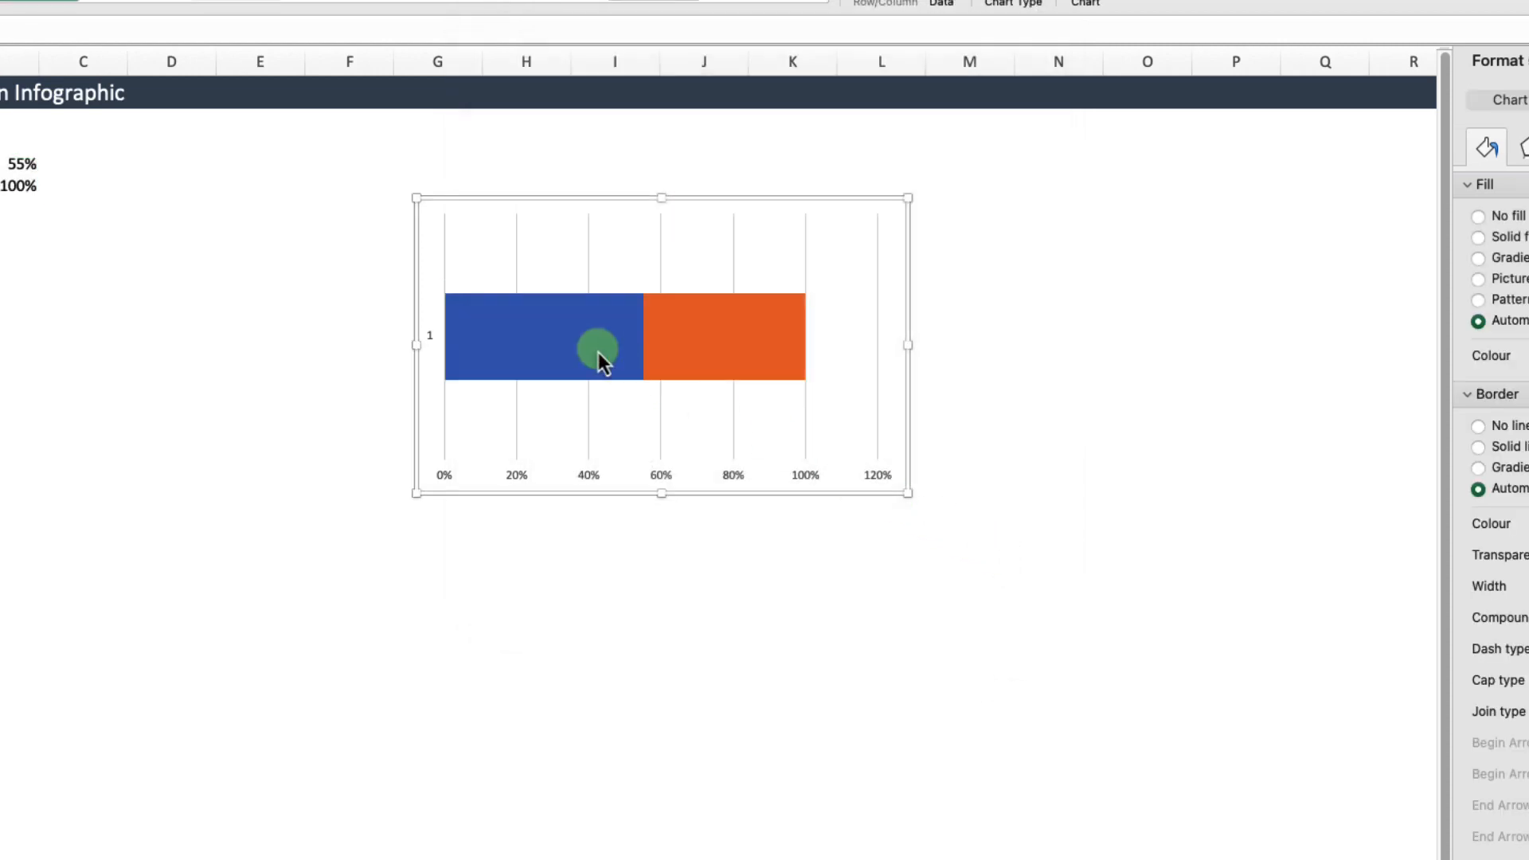
mouse_move(599, 352)
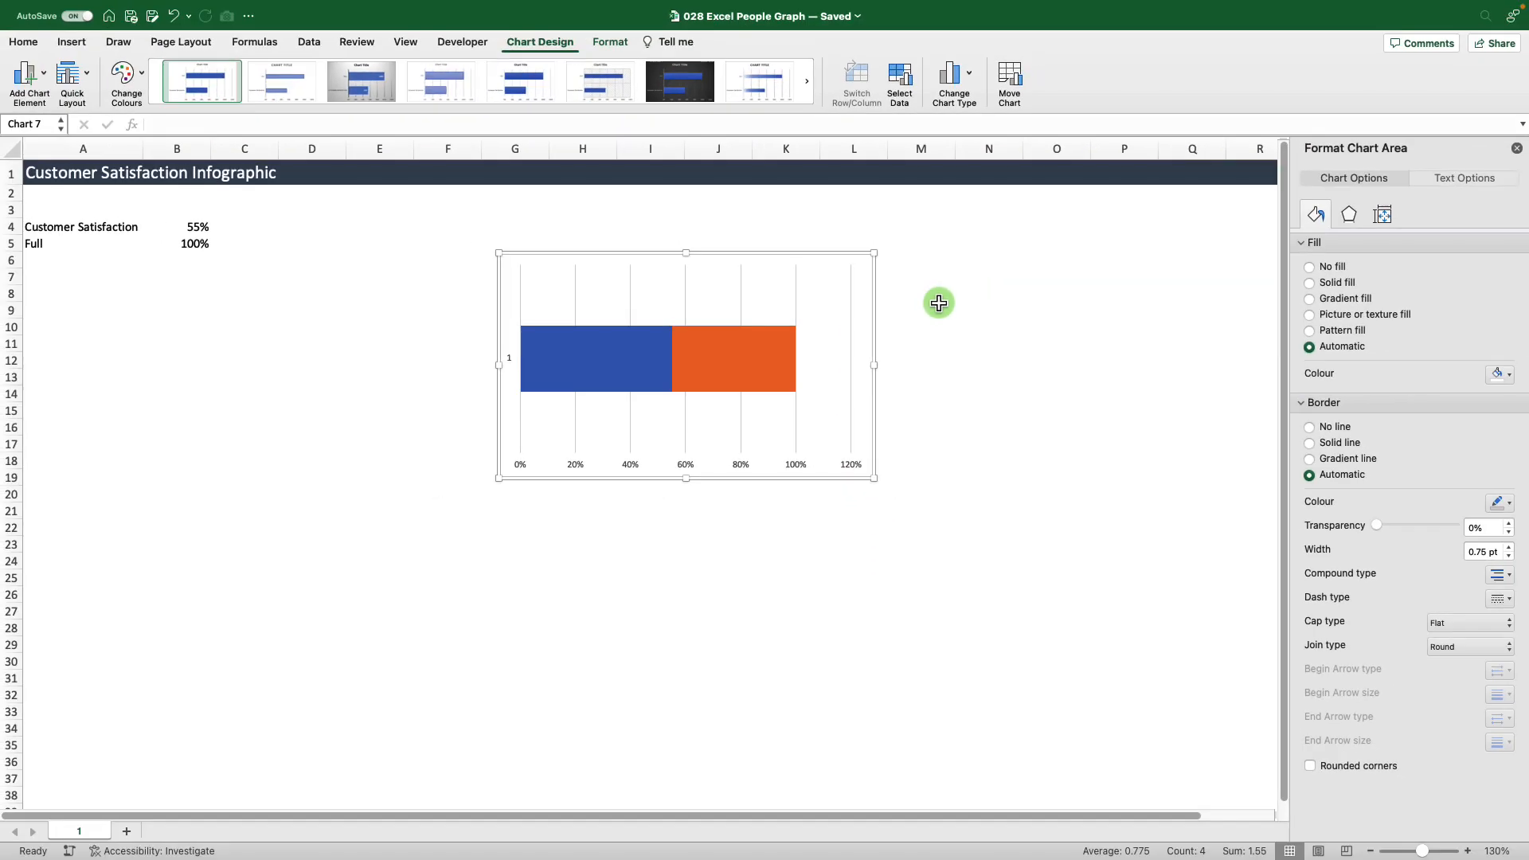
Set the percentage axis bounds to a minimum of 0 and a maximum of 1
left_click(686, 464)
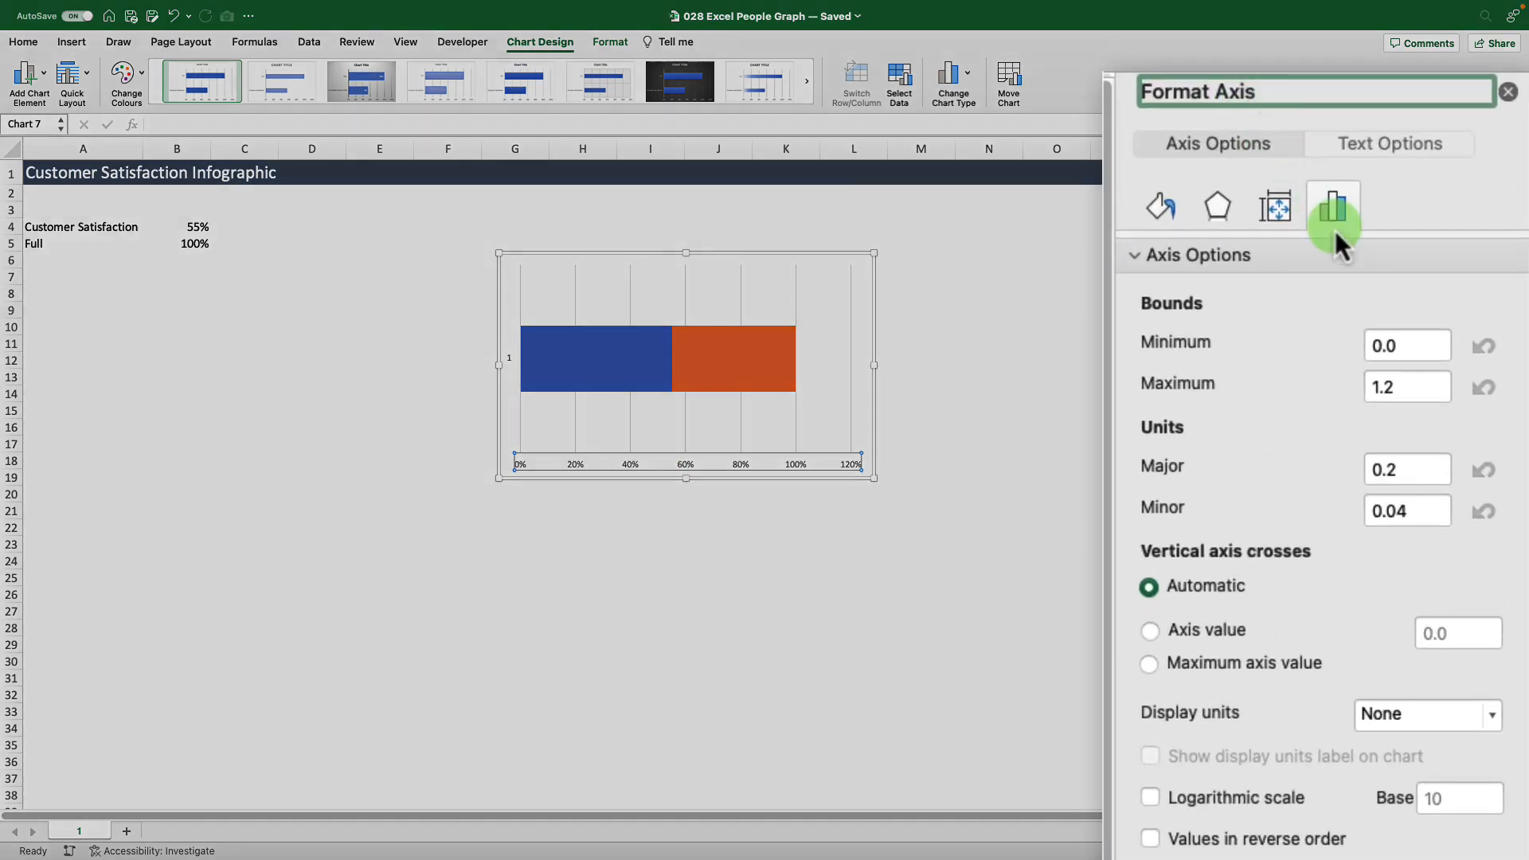
left_click(1412, 345)
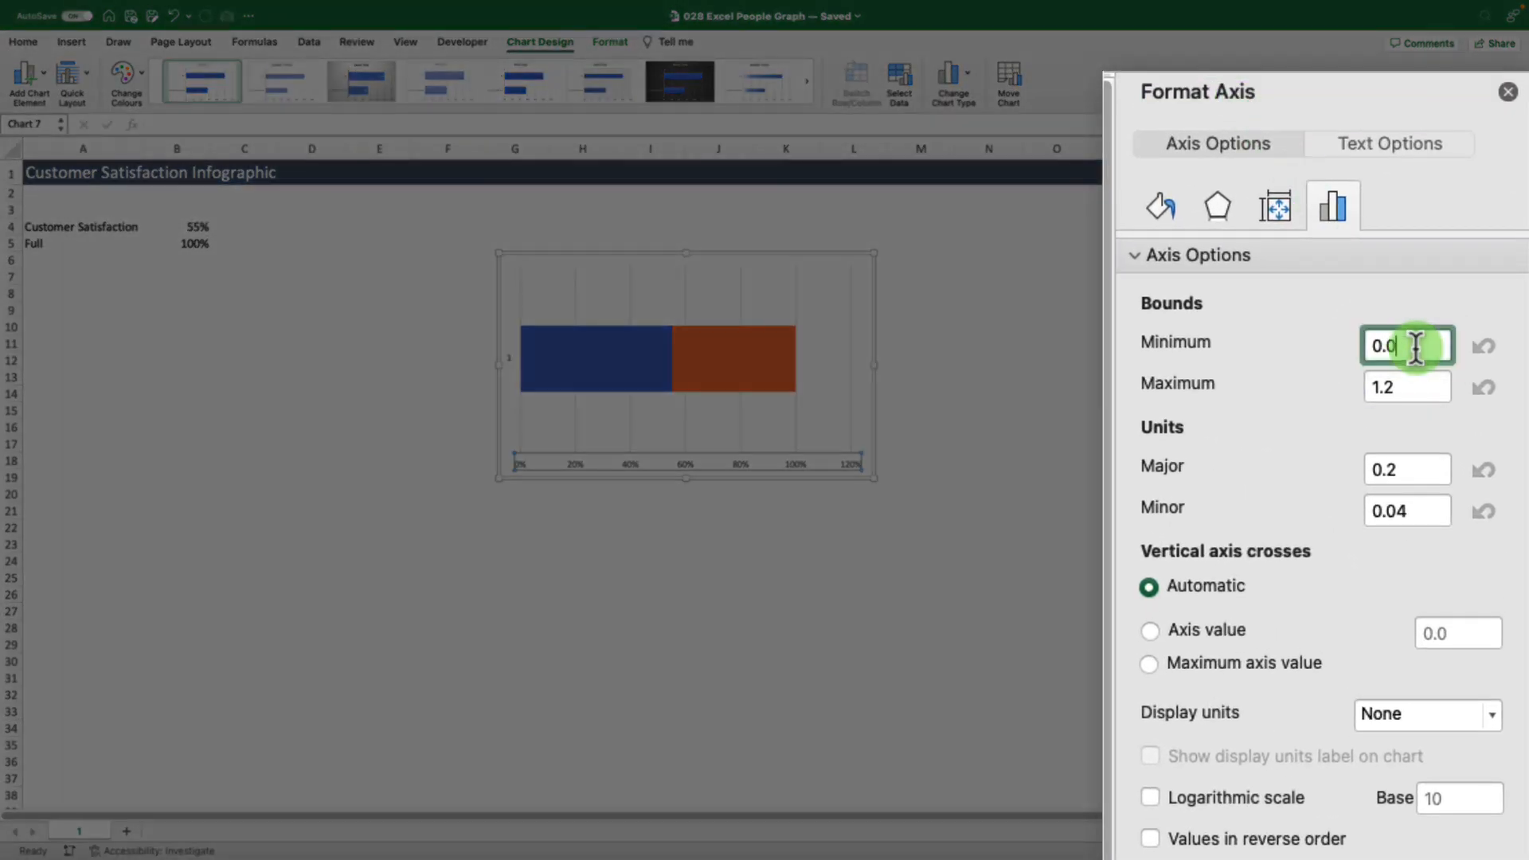
key("BackSpace")
key("BackSpace")
key("BackSpace")
type("0")
left_click(1426, 385)
key("BackSpace")
key("BackSpace")
key("BackSpace")
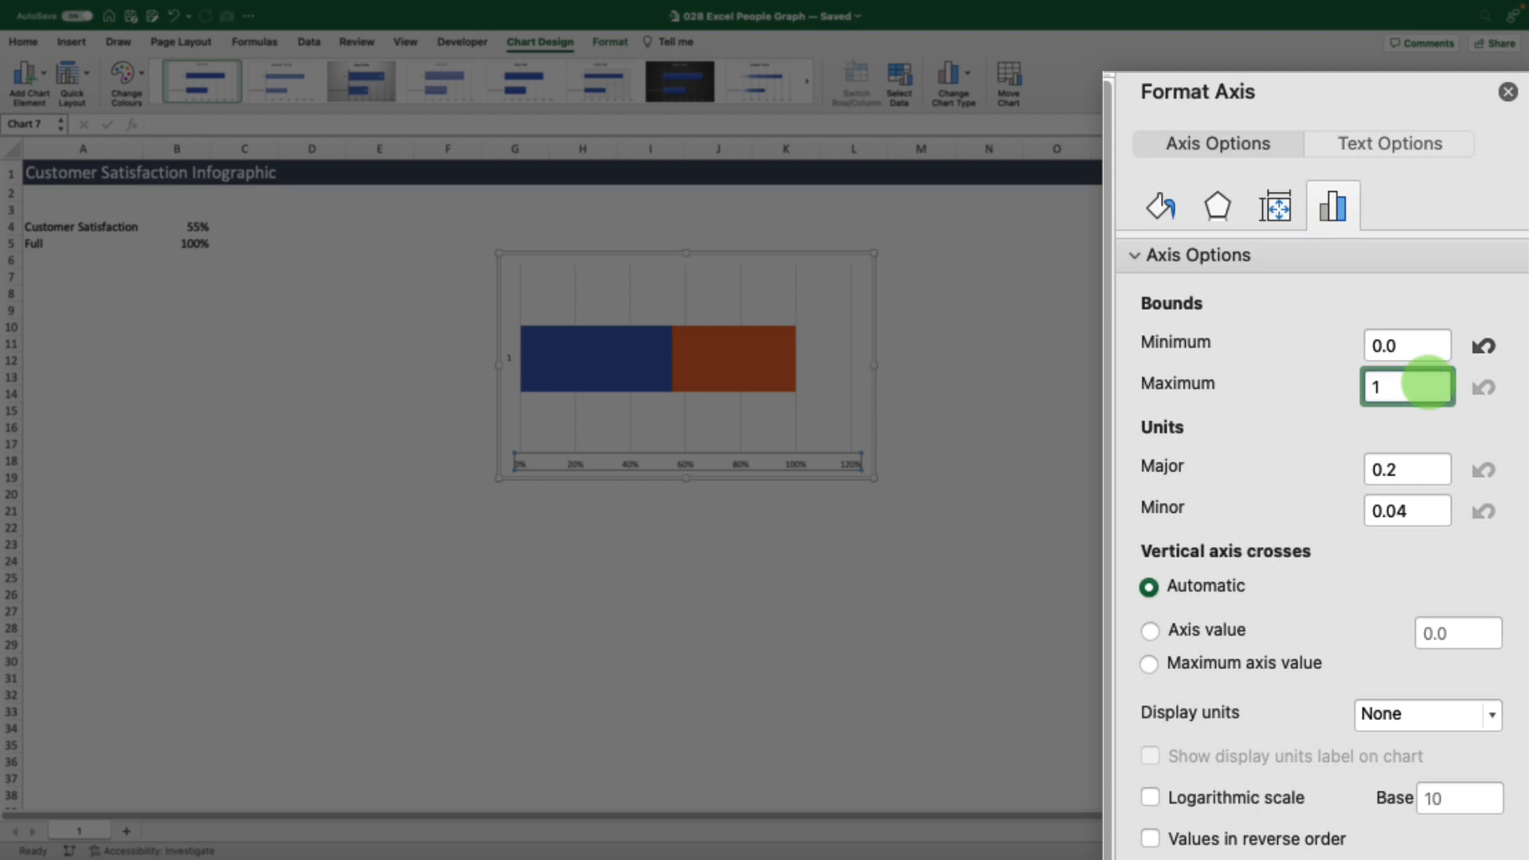
key("Return")
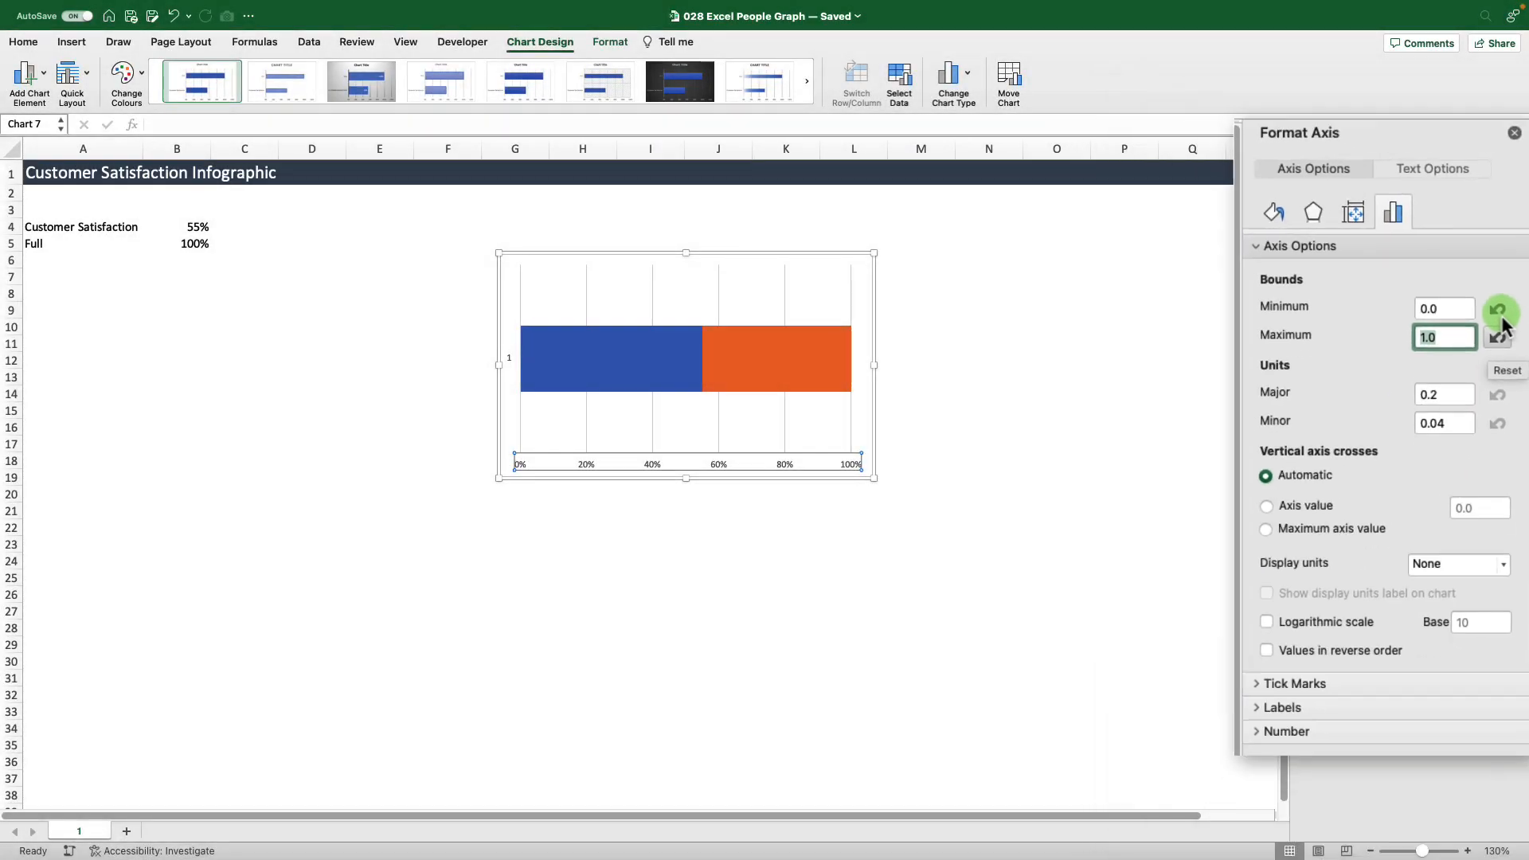
left_click(718, 527)
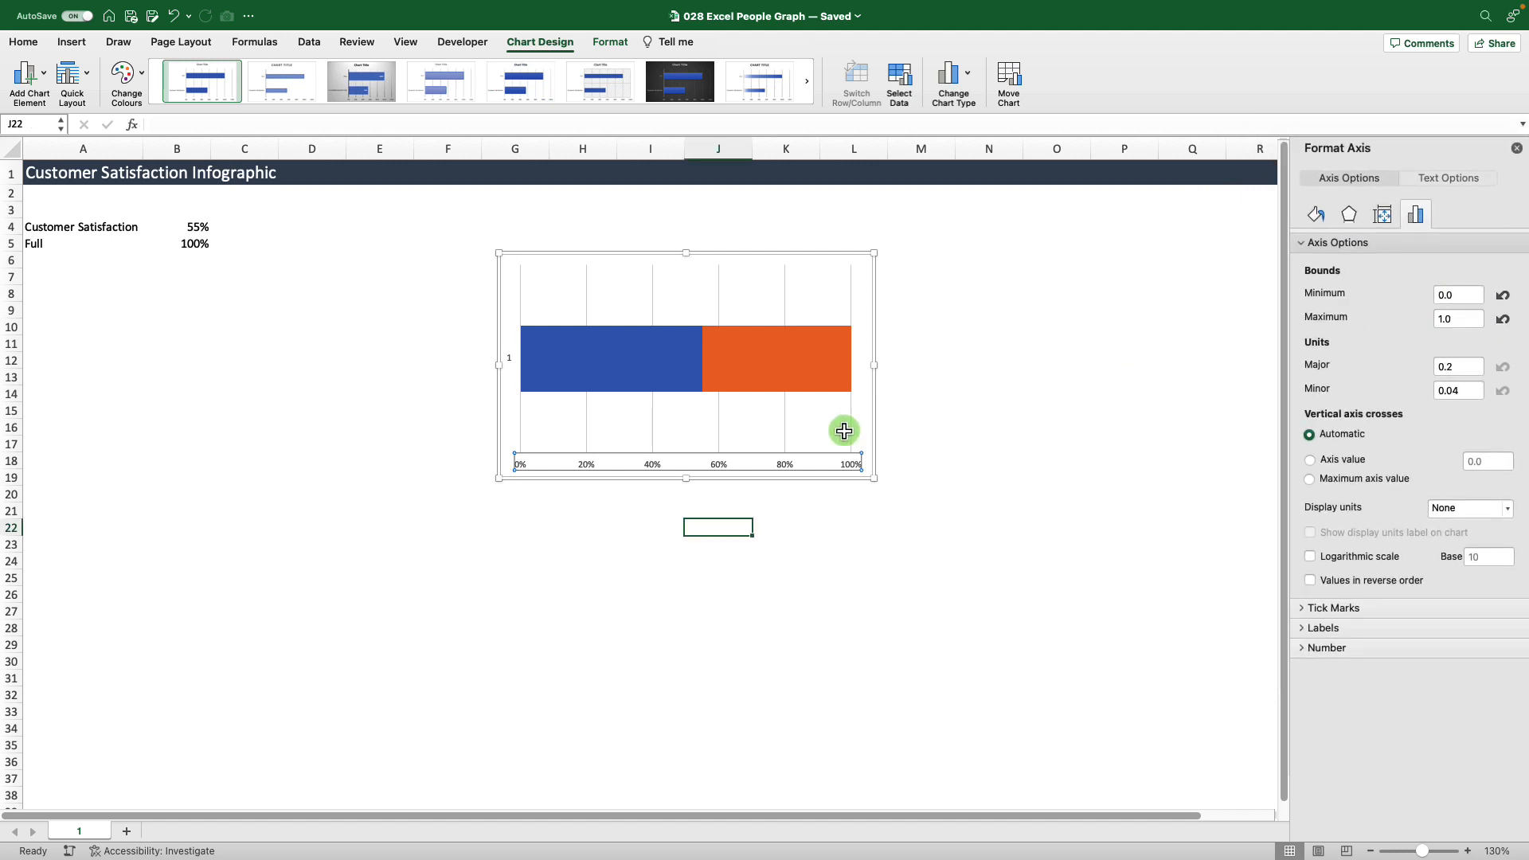
Delete the percentage axis, the major gridlines and the category axis from the chart
left_click(669, 468)
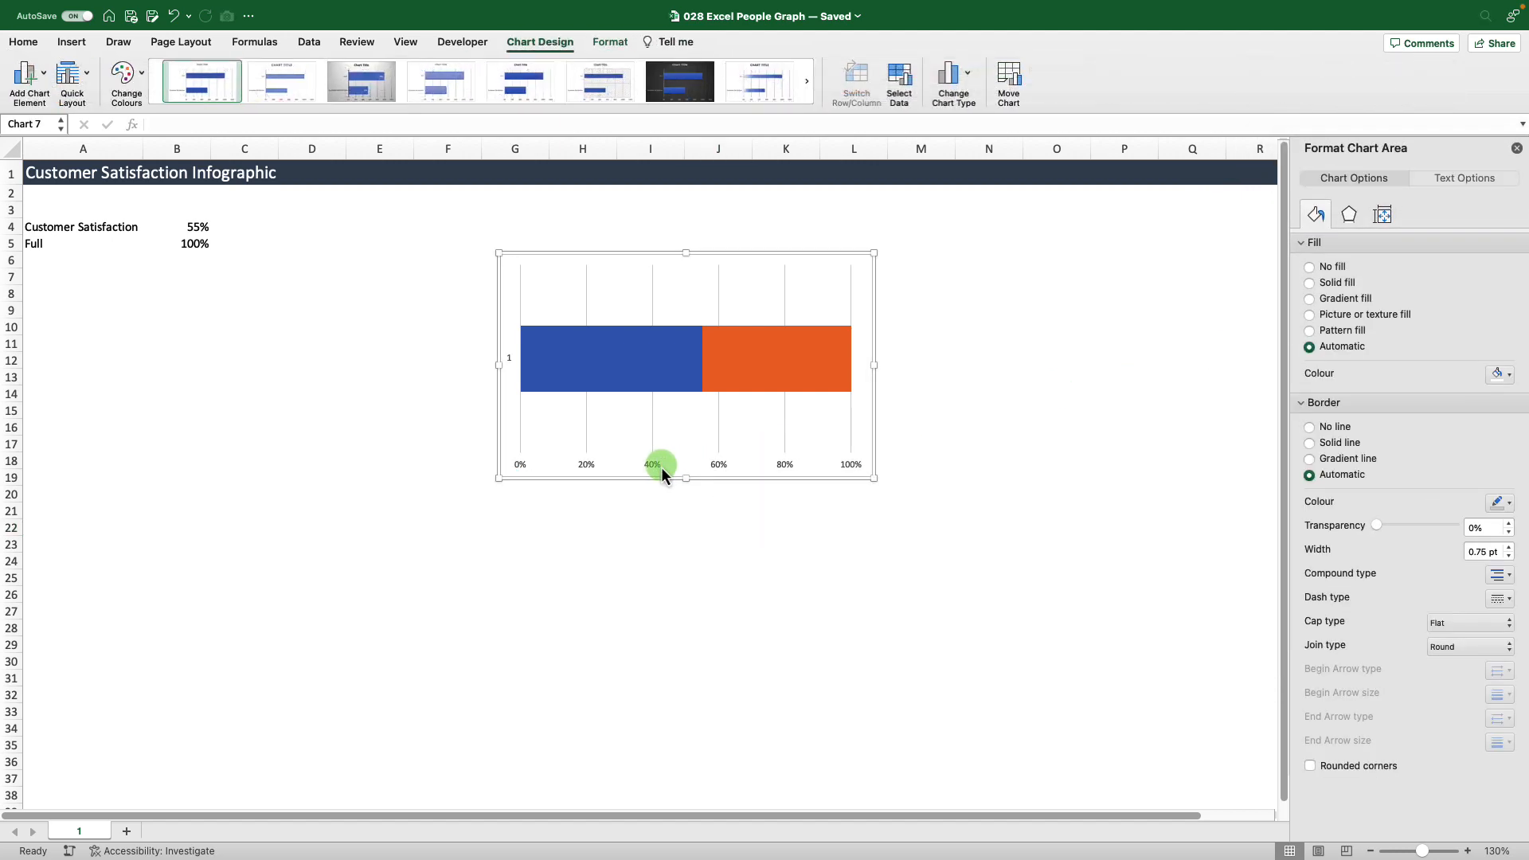
left_click(651, 467)
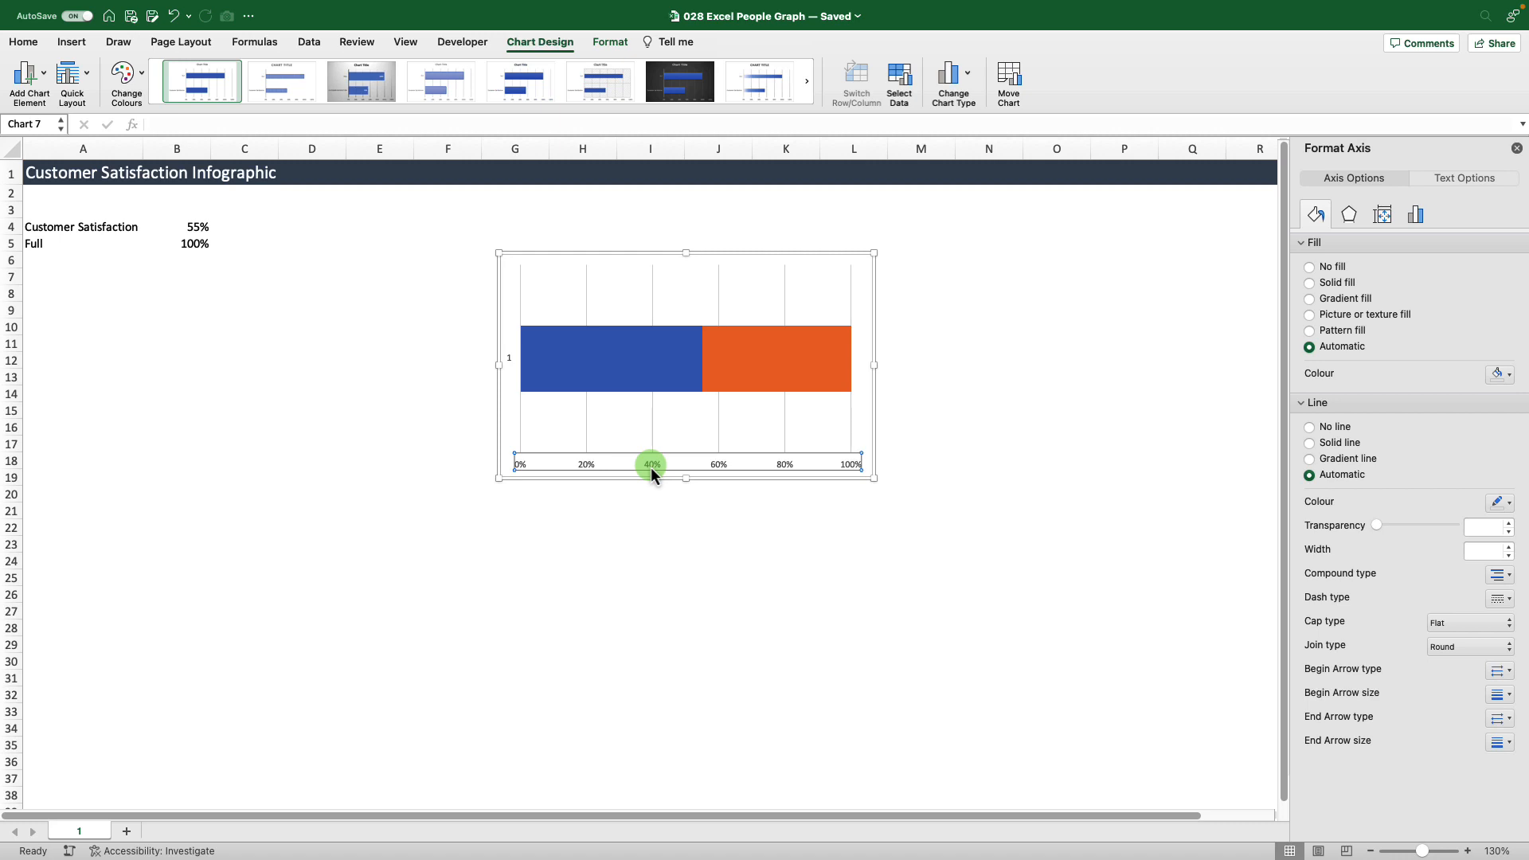
key("Delete")
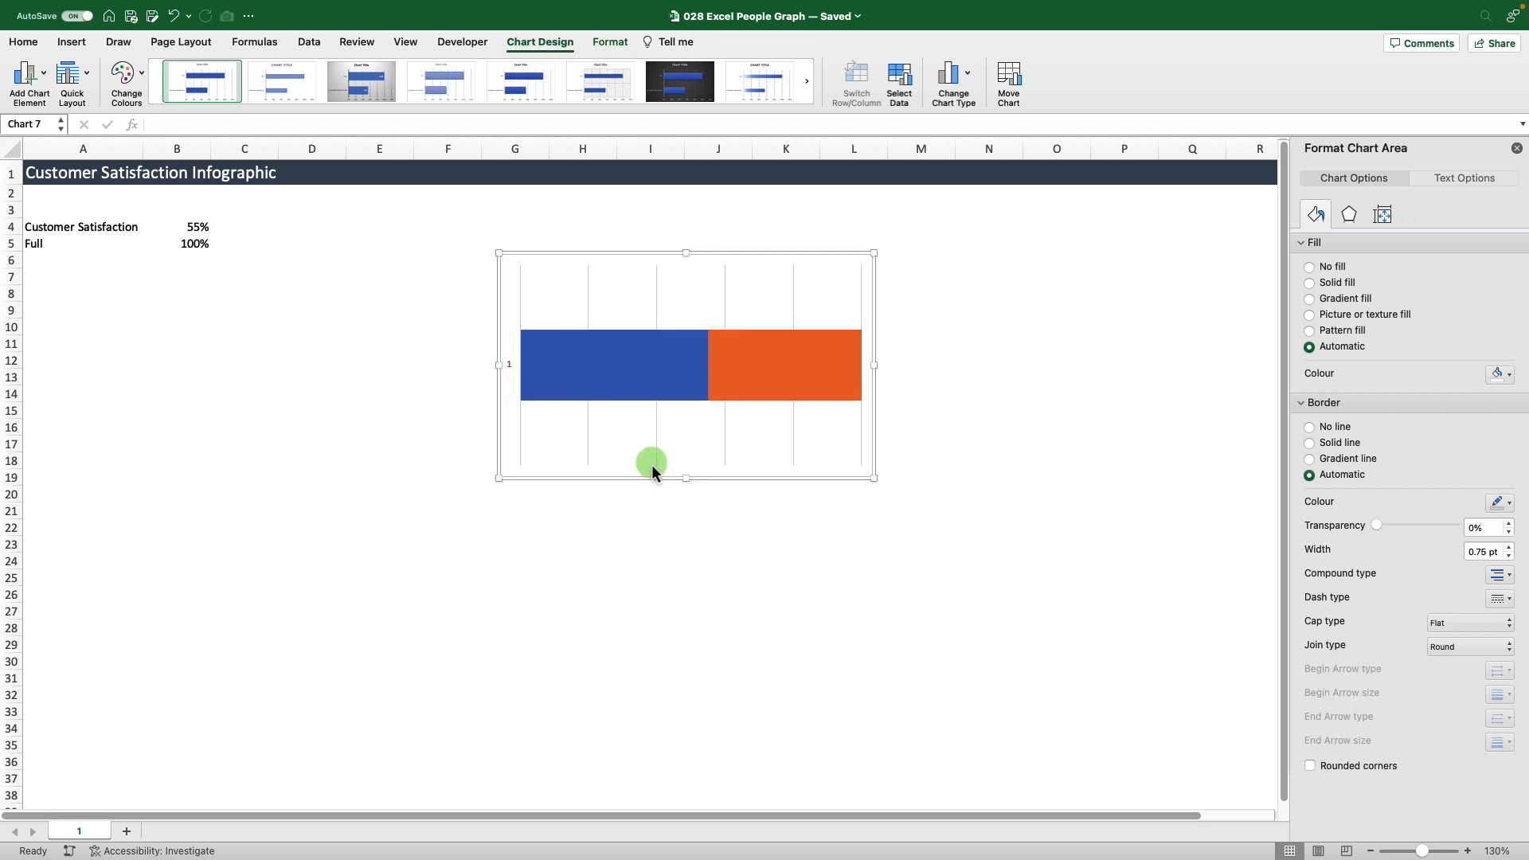
left_click(657, 448)
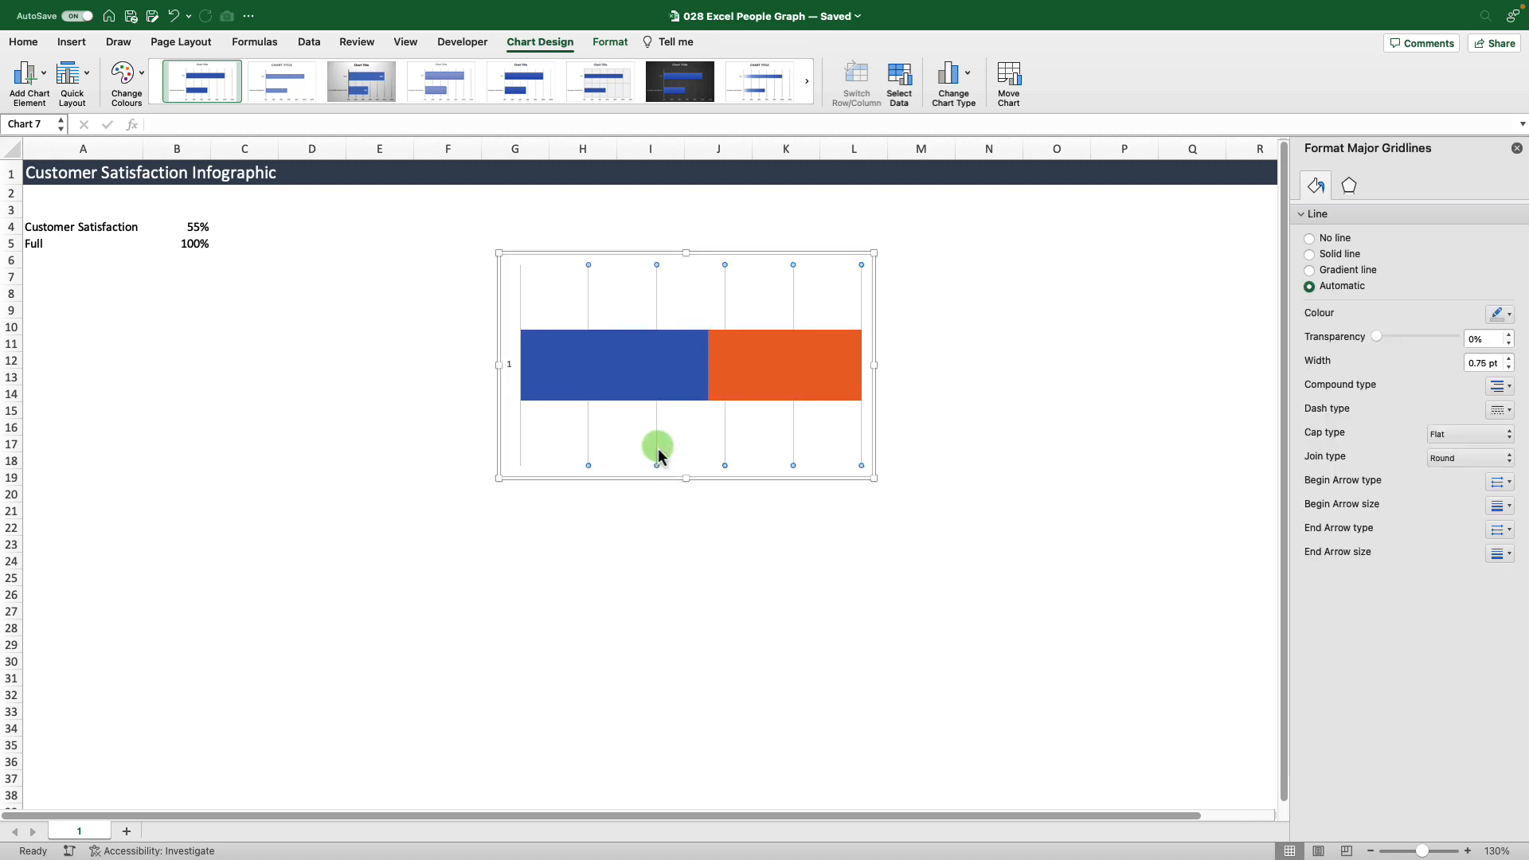
key("Delete")
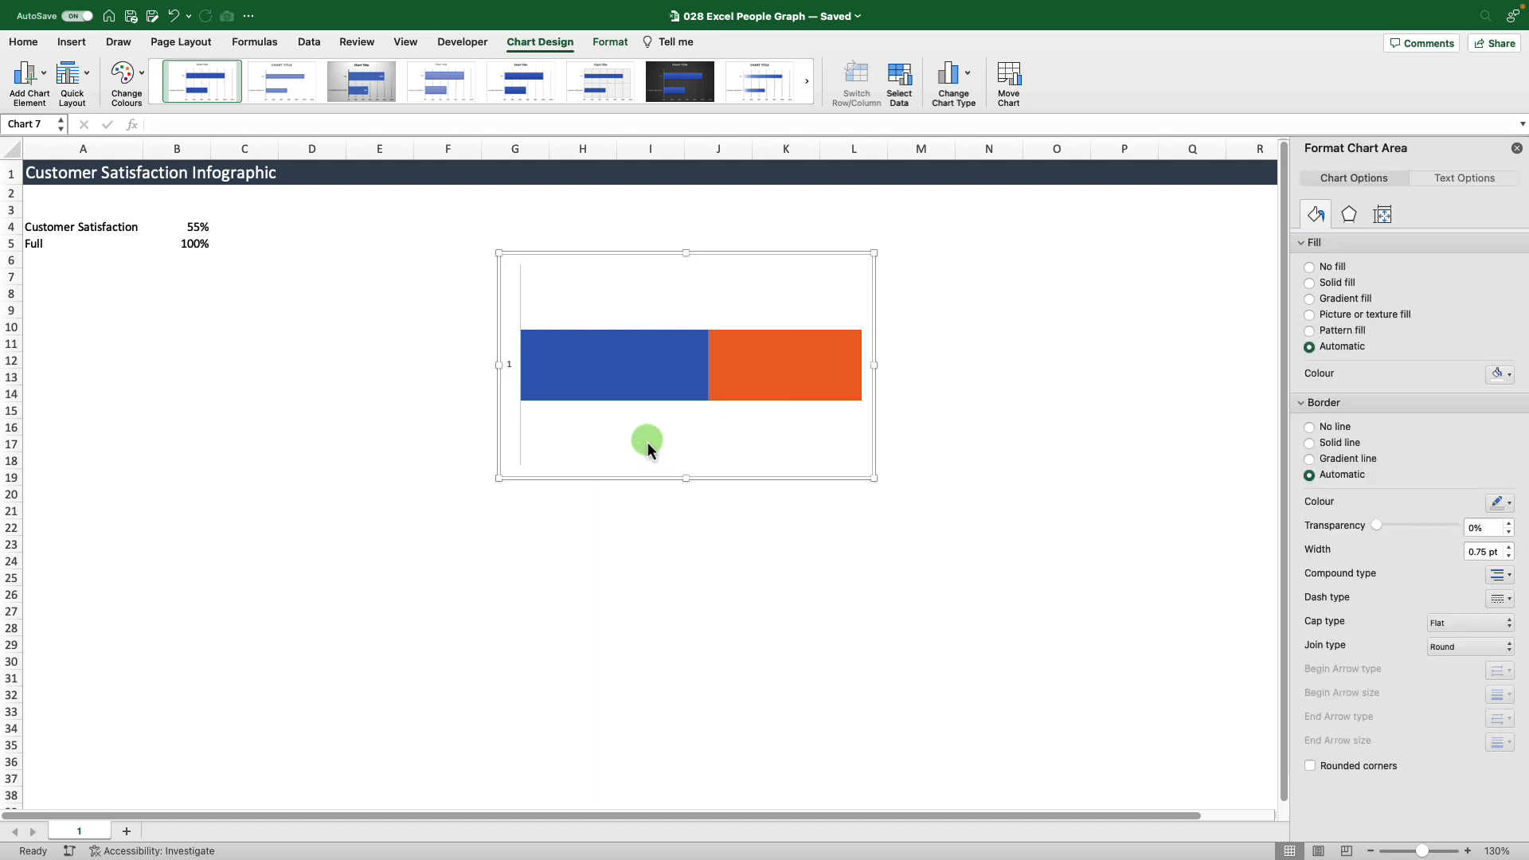
left_click(514, 366)
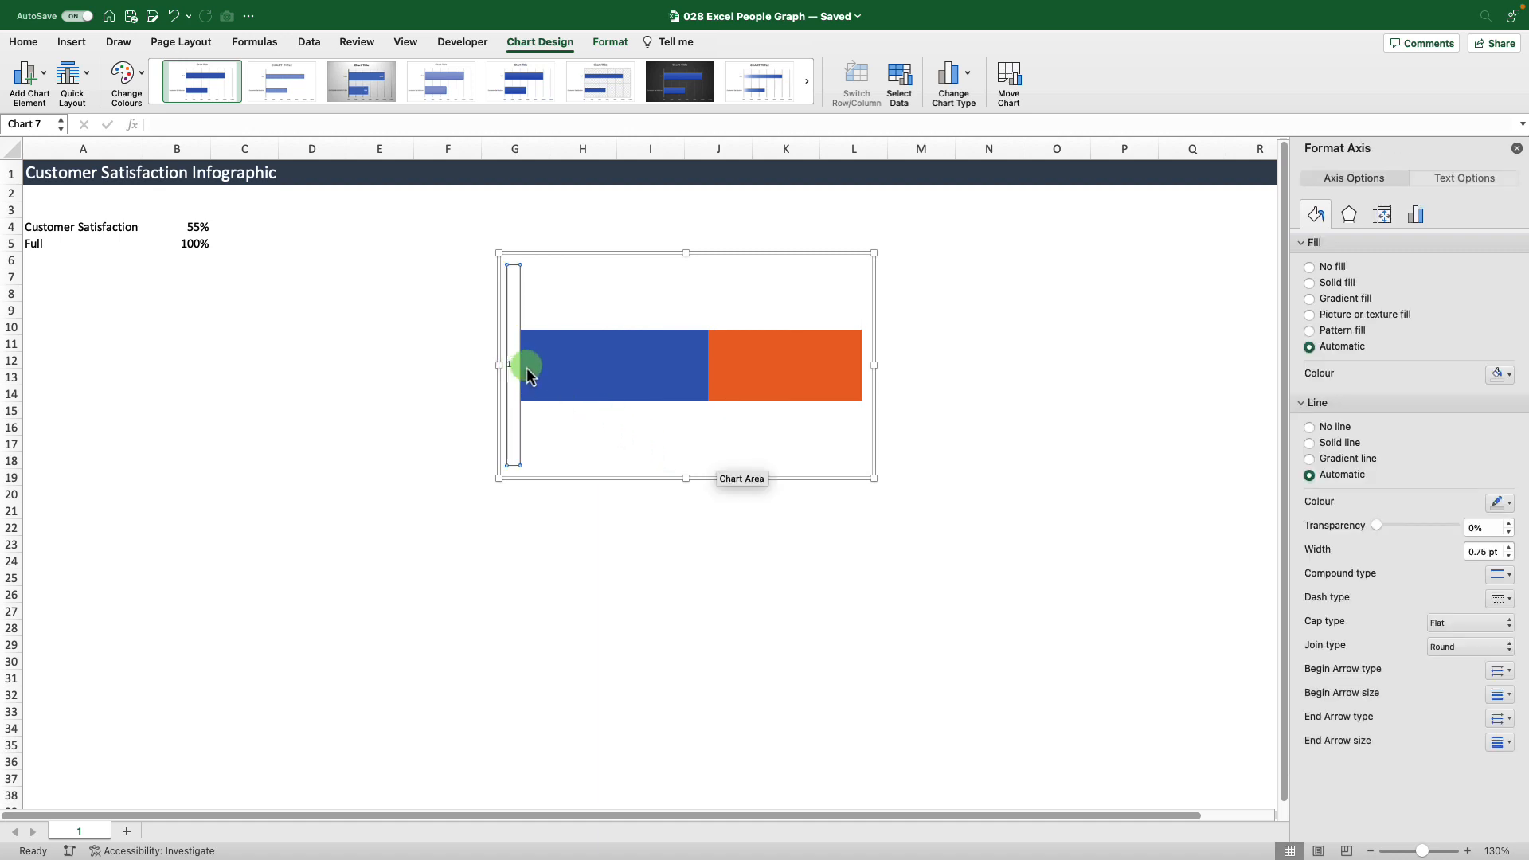
key("Delete")
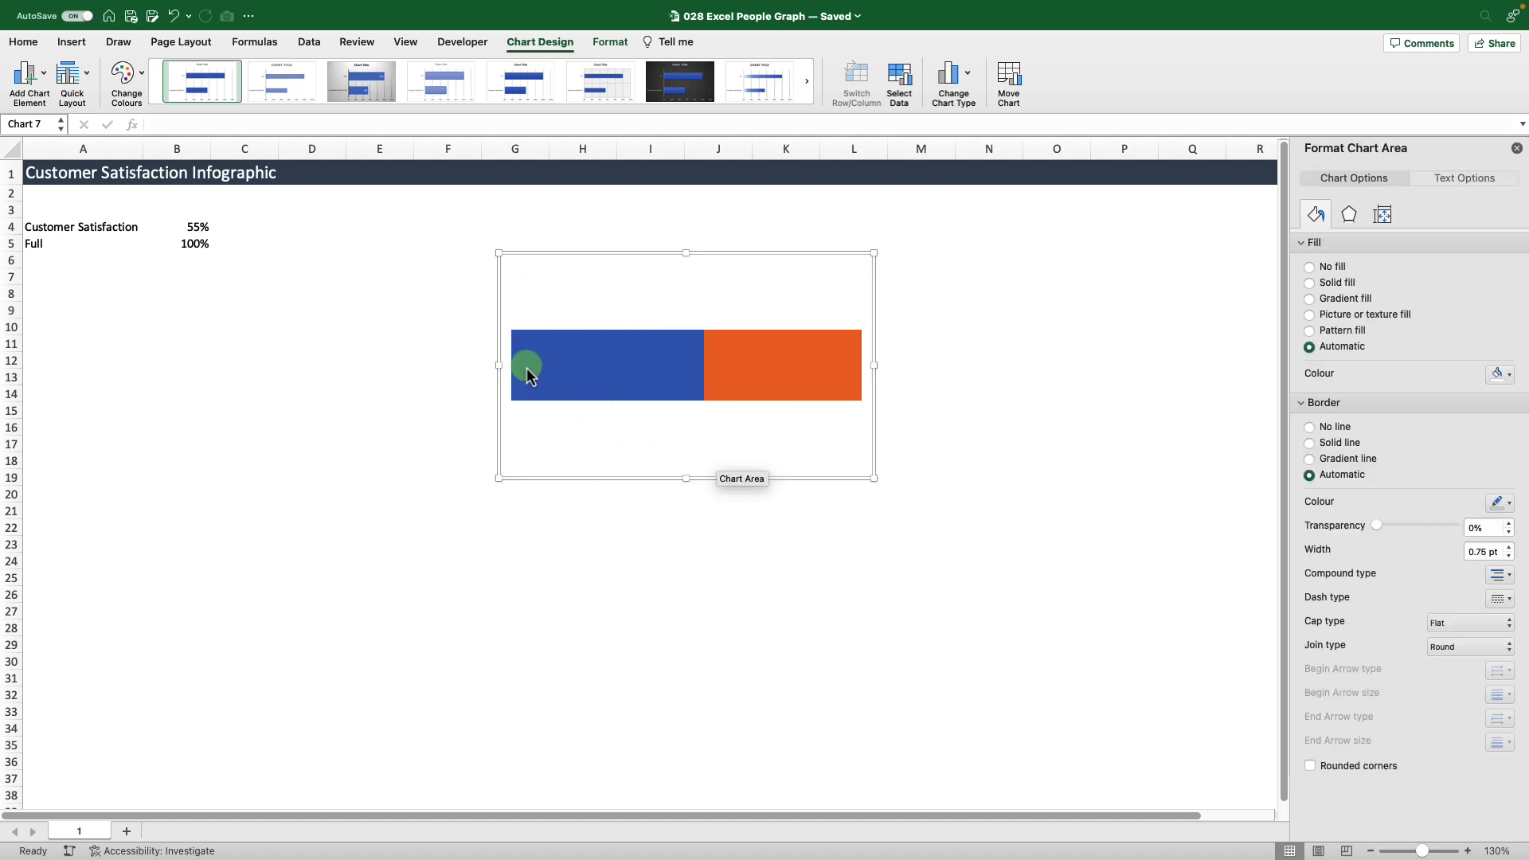
Set the bars' gap width to 0% and resize the chart to about 1.04" high by 6.15" wide
left_click(542, 367)
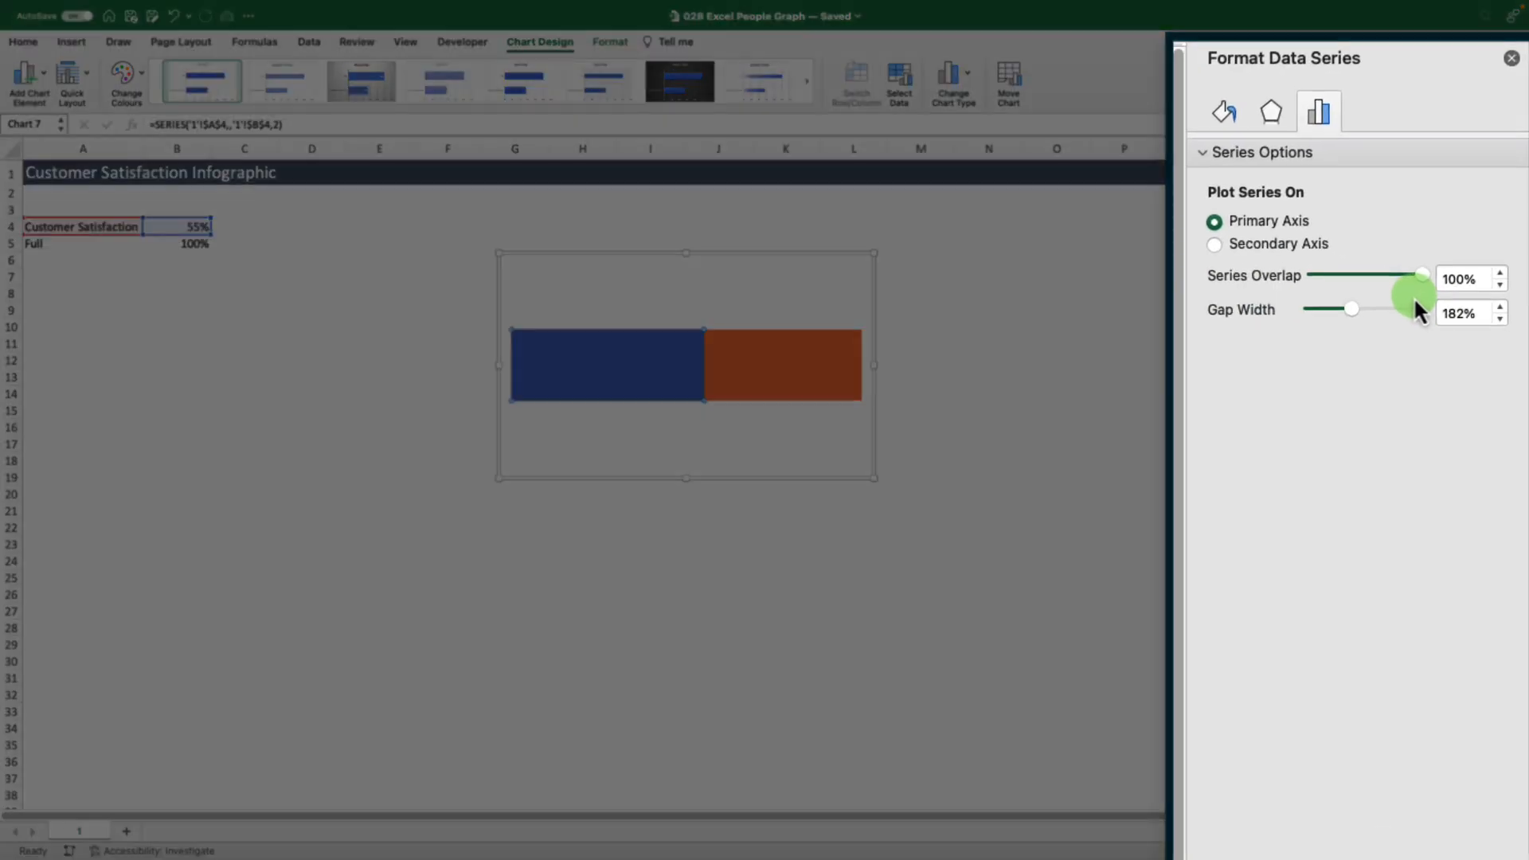
left_click_drag(1350, 308, 1258, 314)
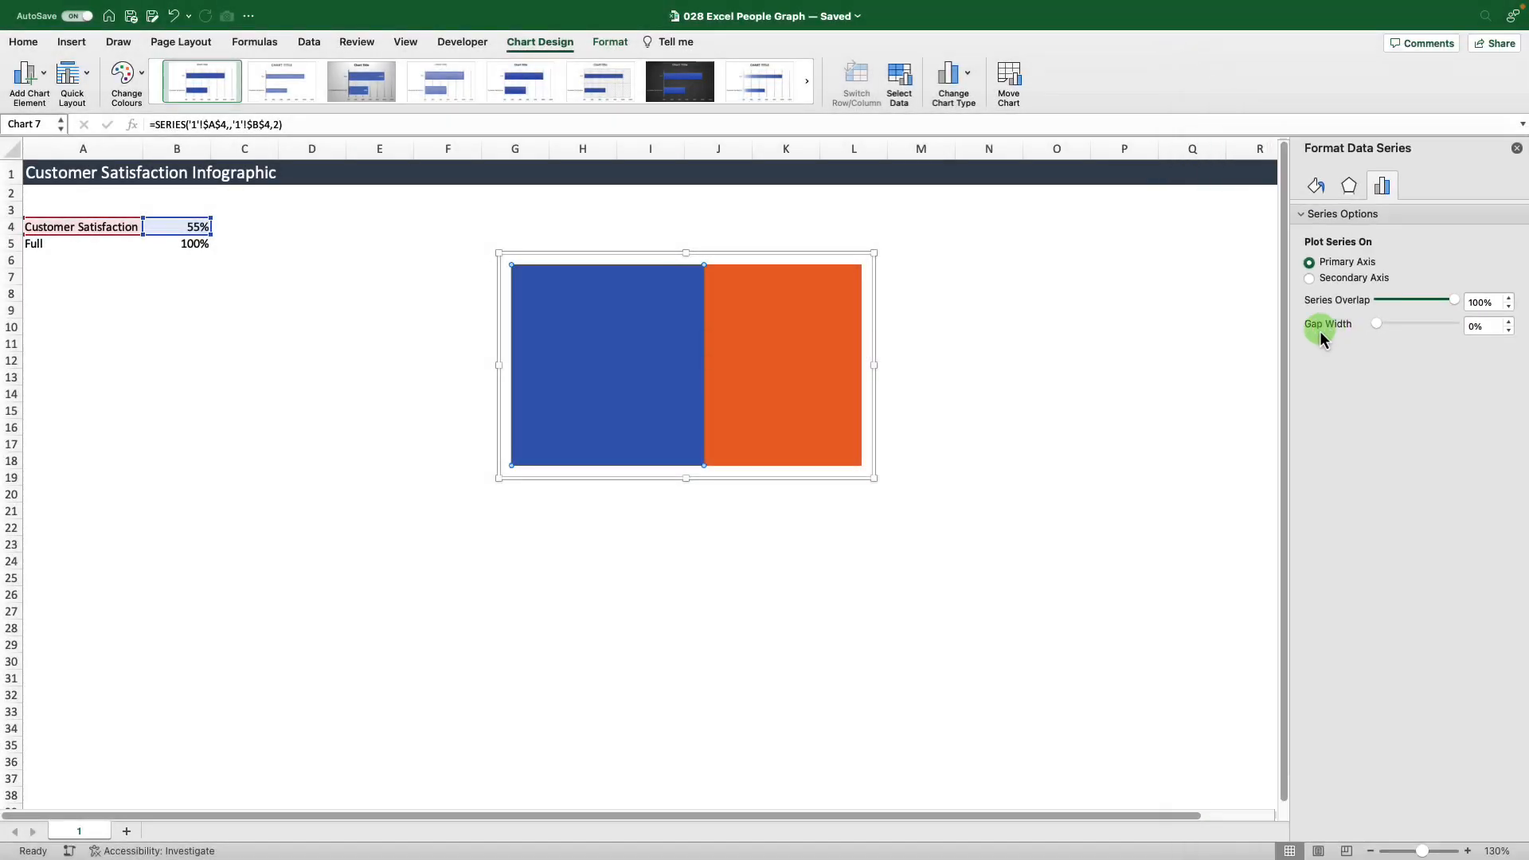
left_click_drag(685, 478, 708, 332)
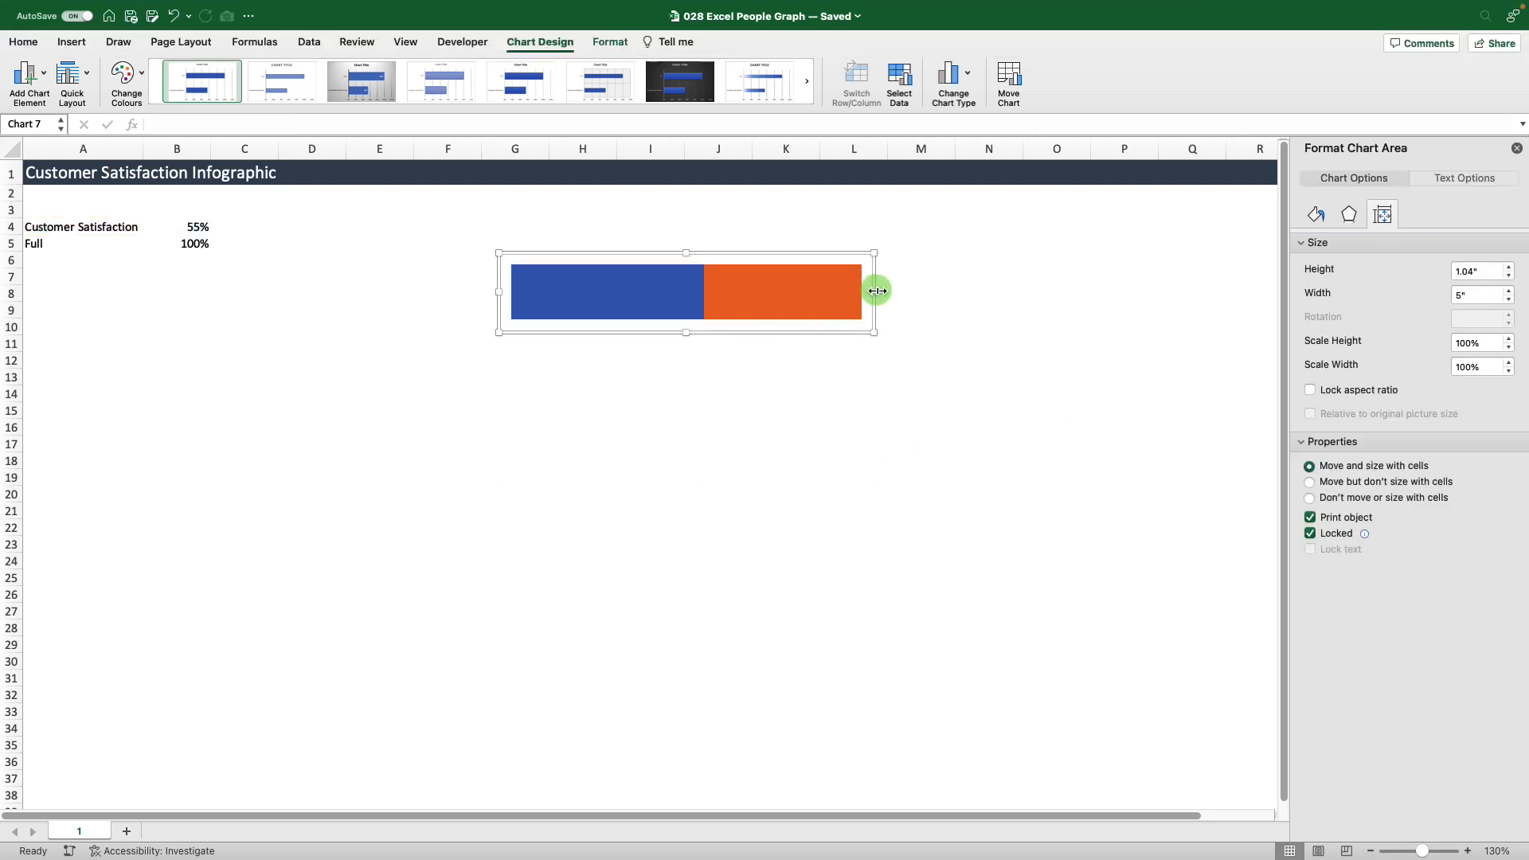
left_click_drag(876, 290, 959, 291)
left_click(699, 398)
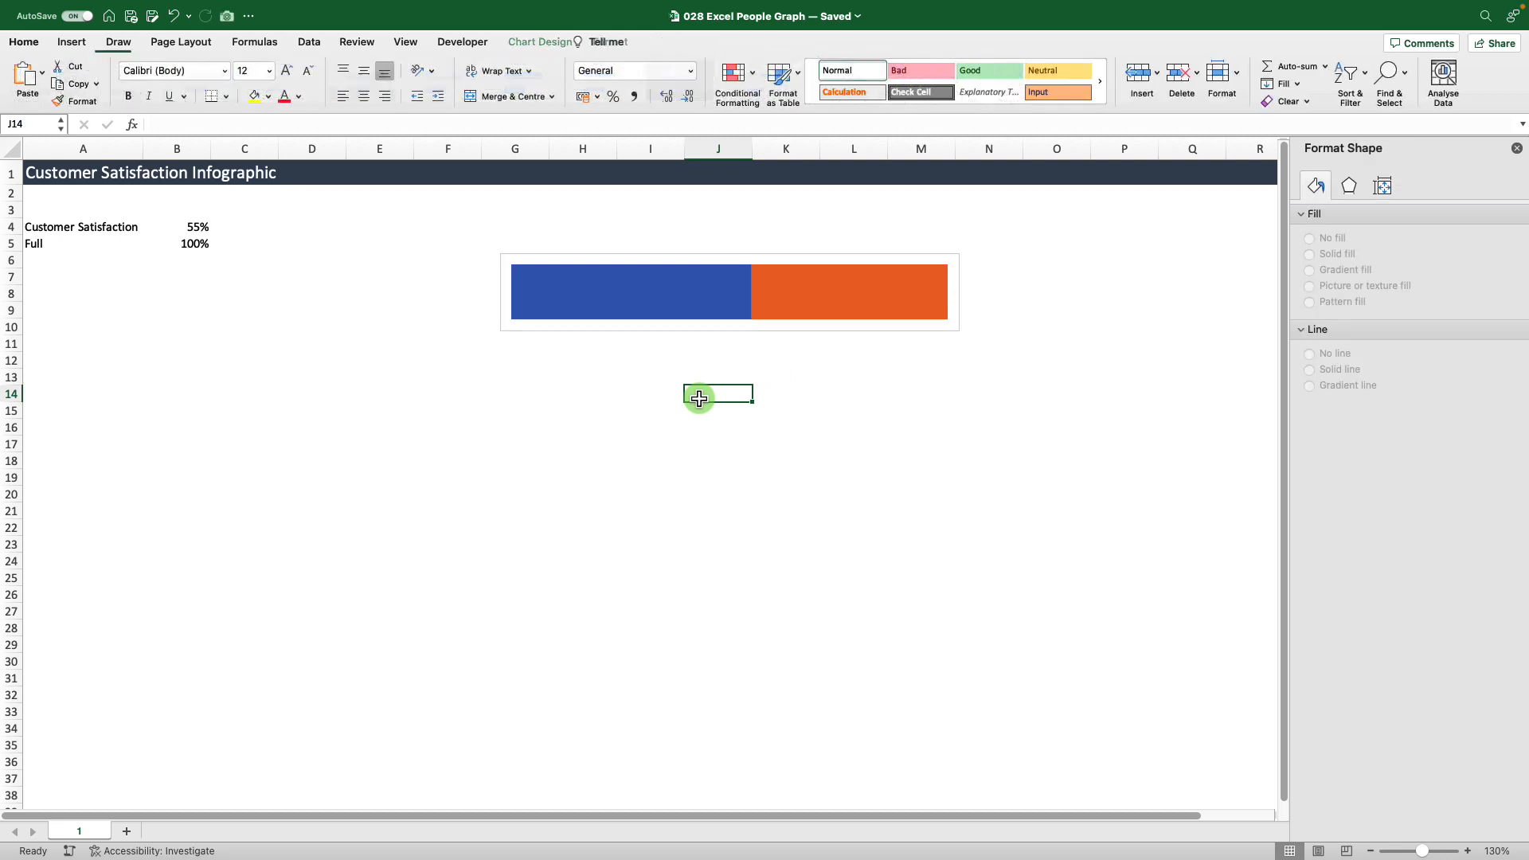
Remove the outline from the chart area
left_click(699, 341)
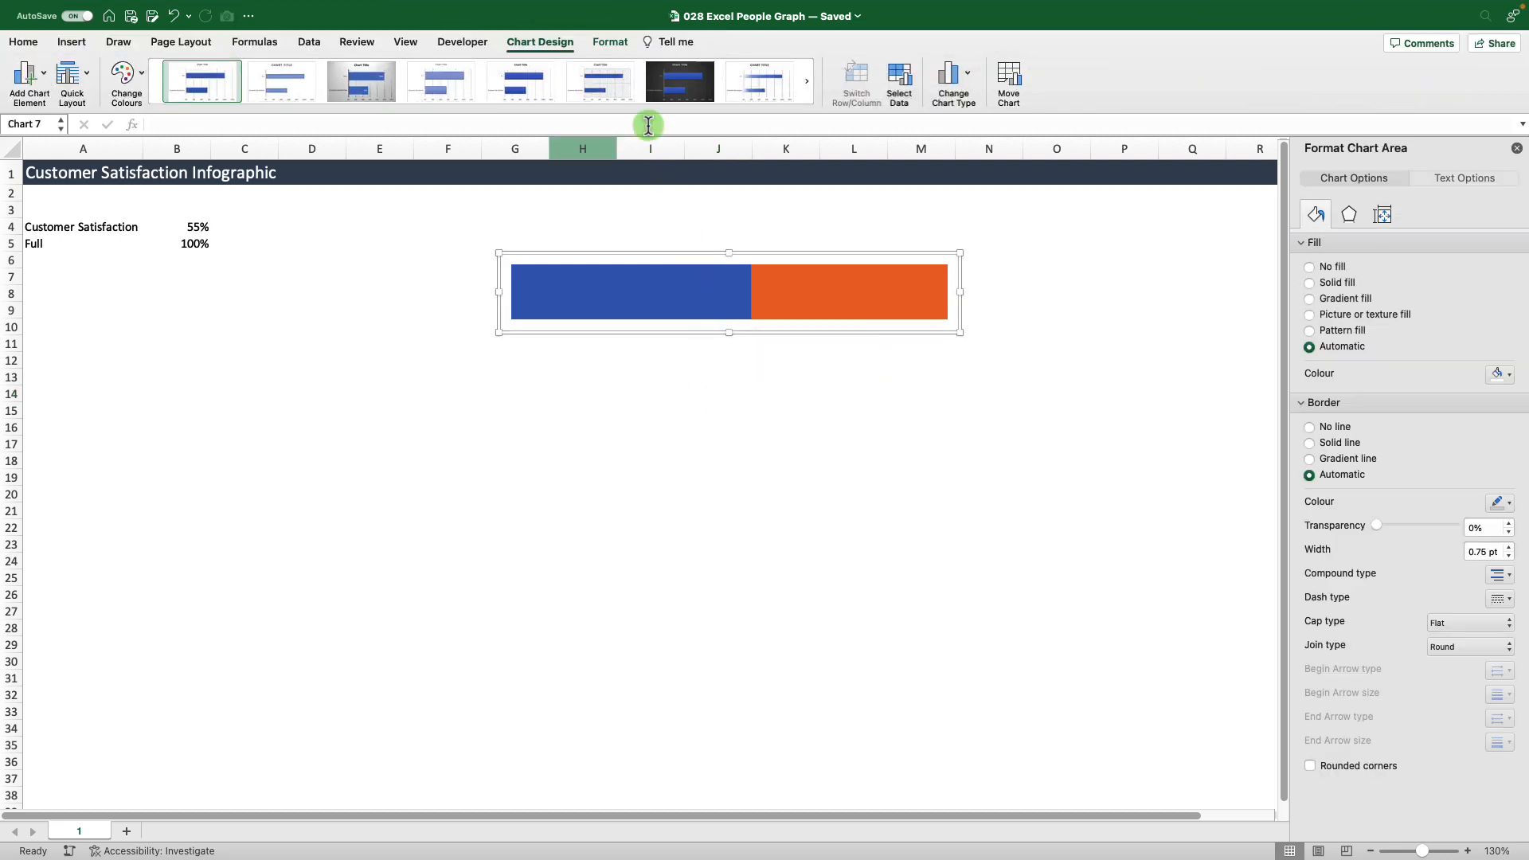
left_click(617, 44)
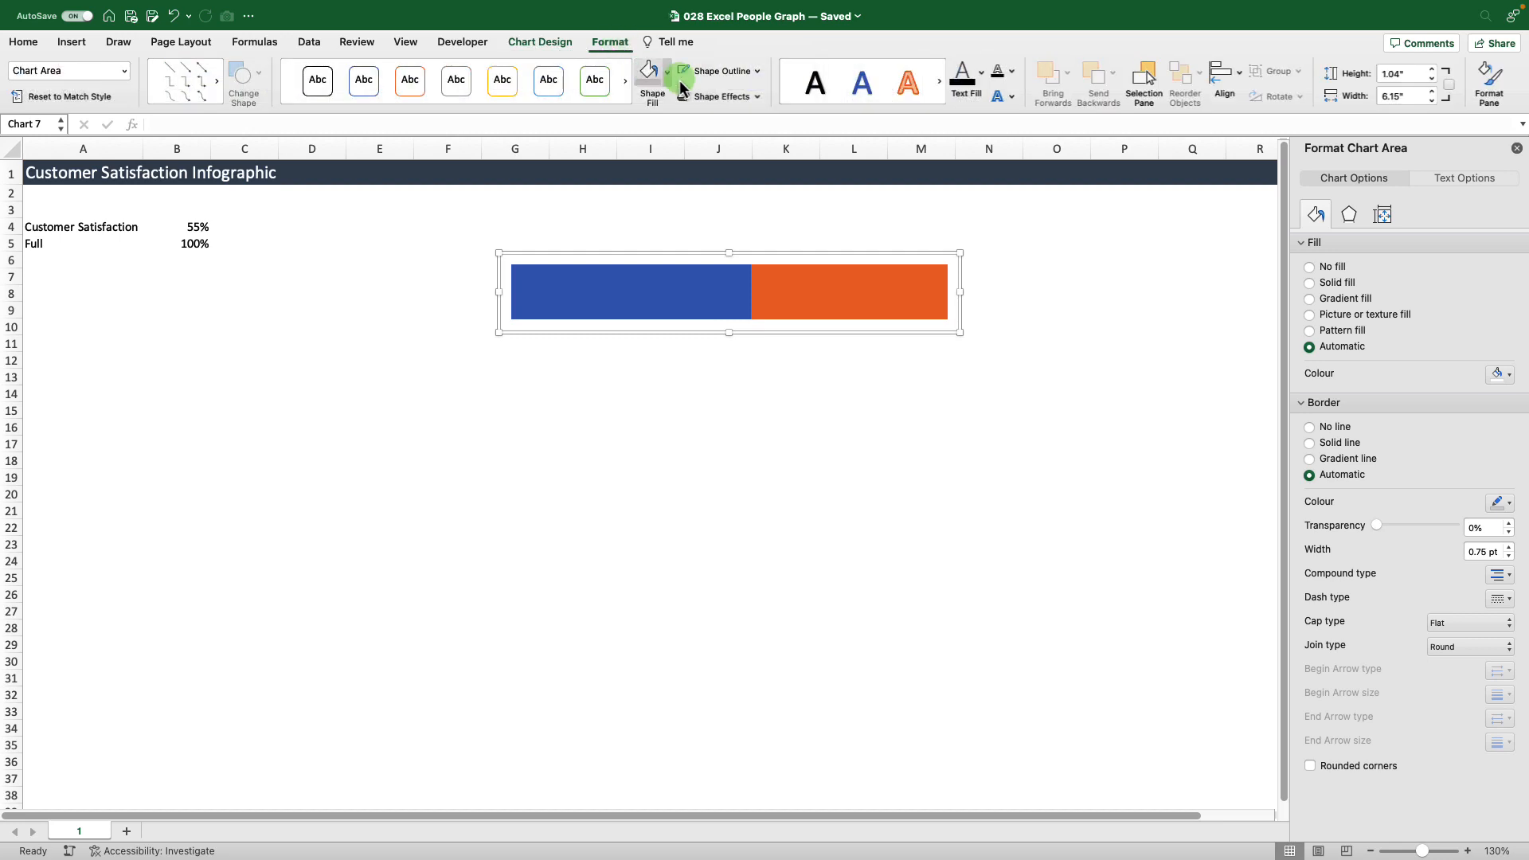
left_click(756, 71)
left_click(752, 121)
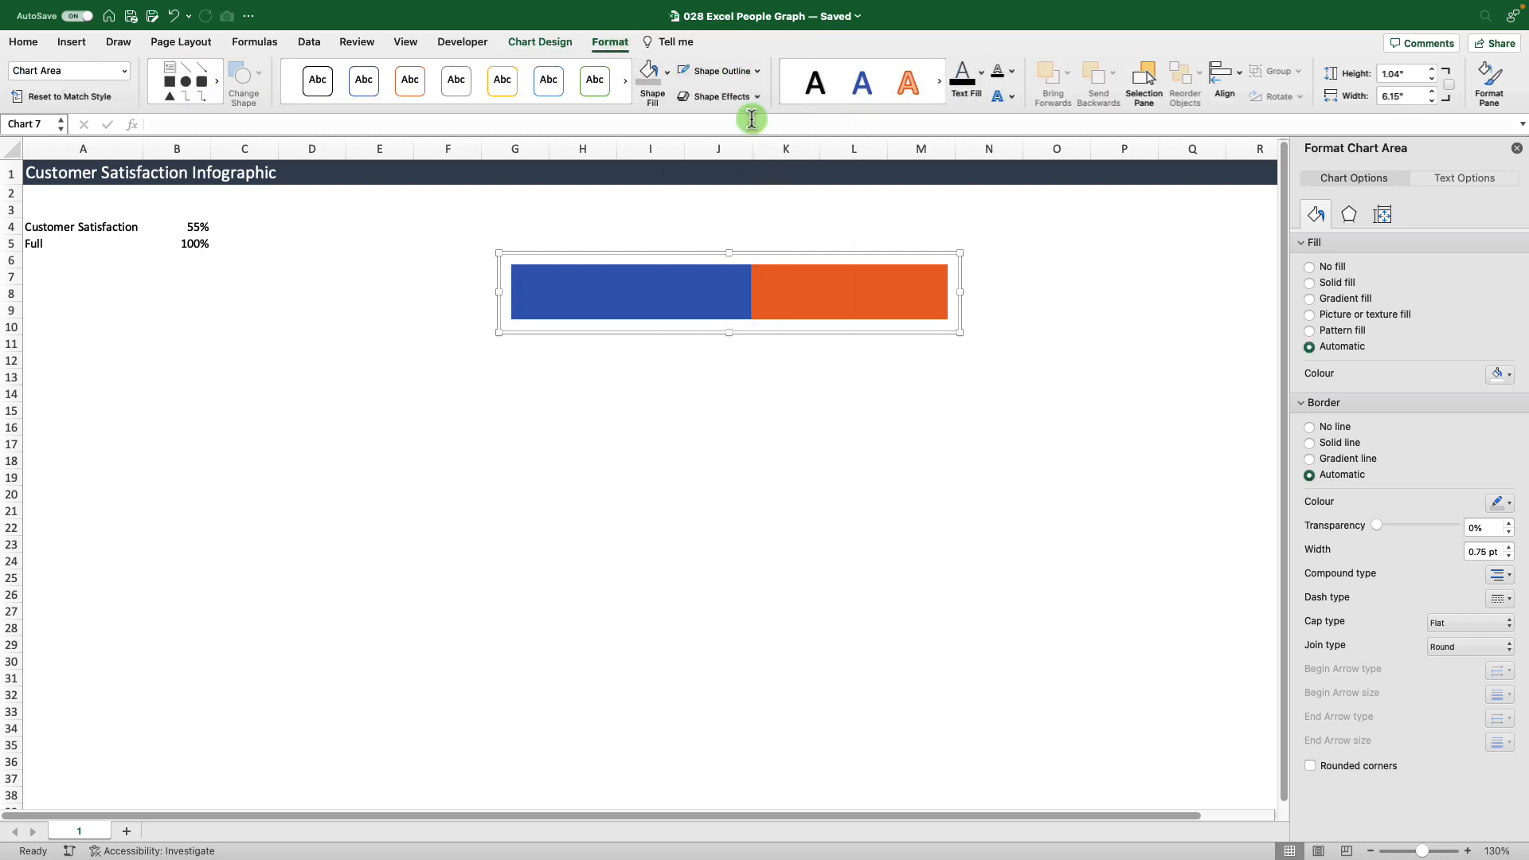
left_click(690, 212)
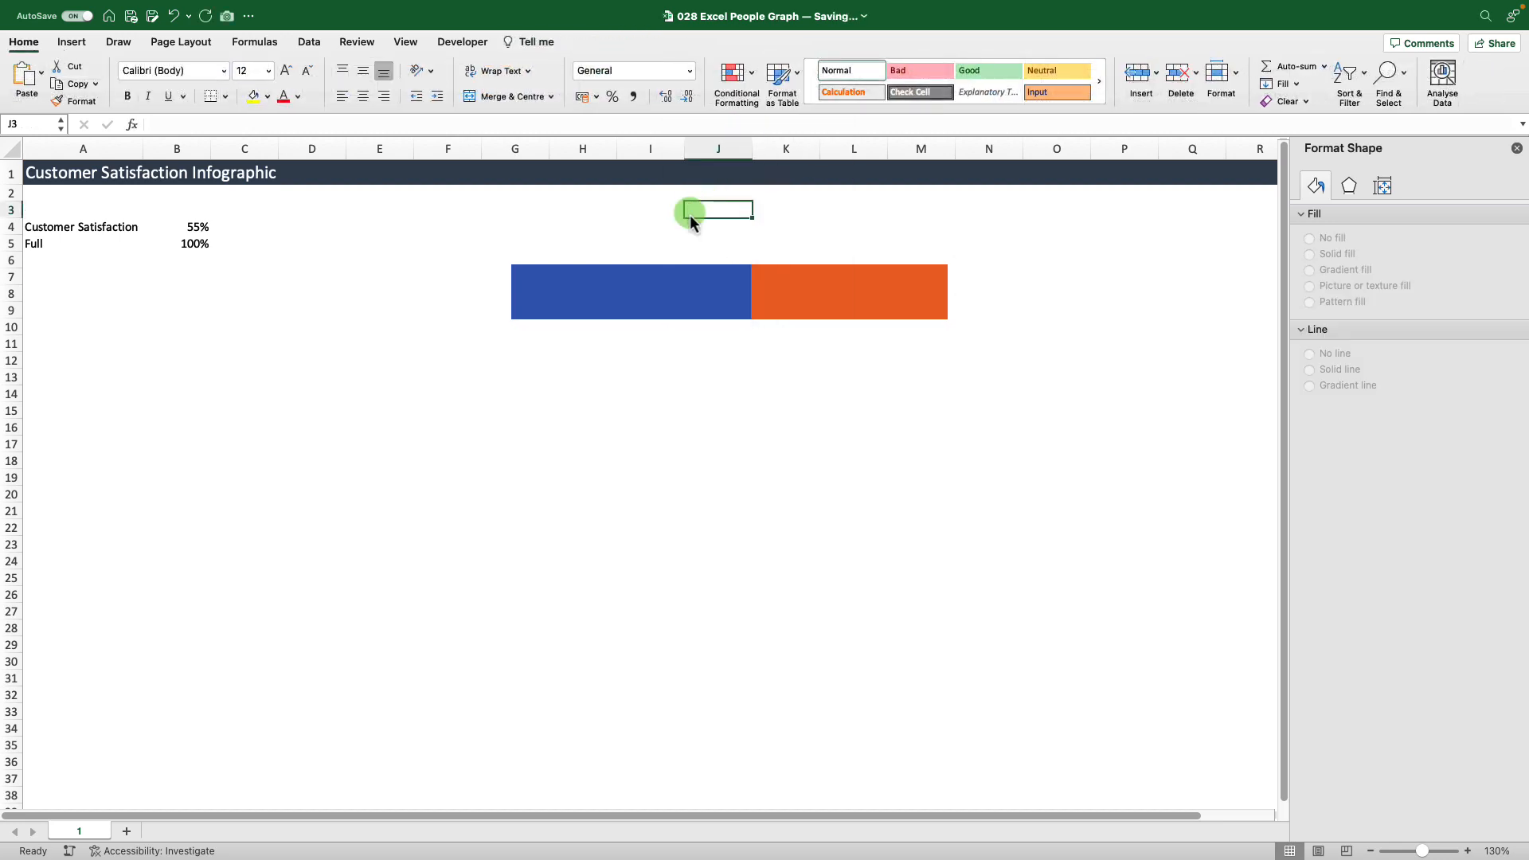
mouse_move(650, 324)
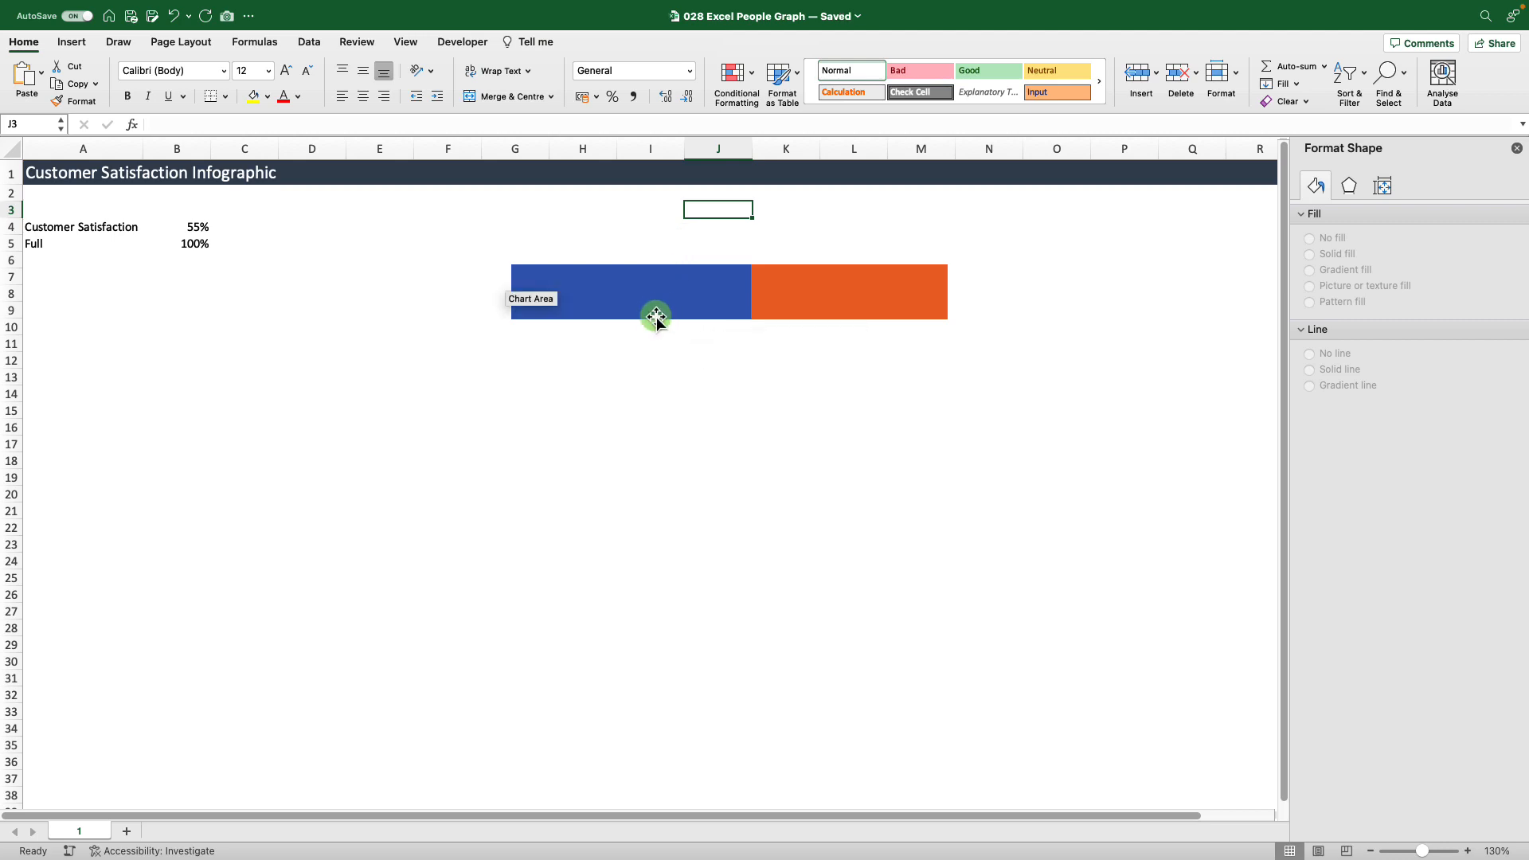
Draw a rounded rectangle just below the chart, spanning about cells G11 to J13 at the blue bar's width
mouse_move(710, 273)
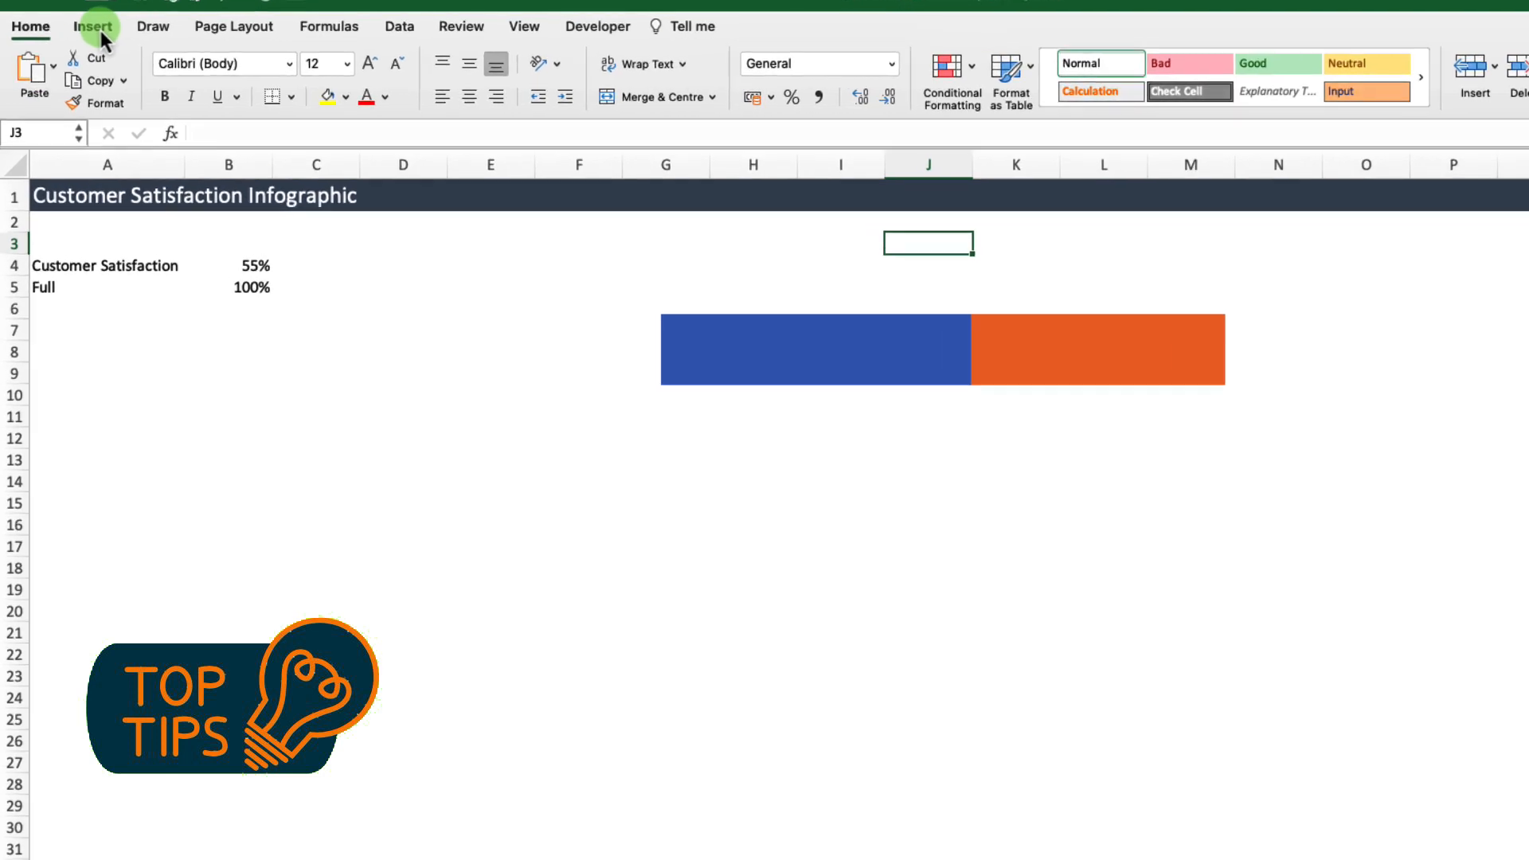
left_click(103, 23)
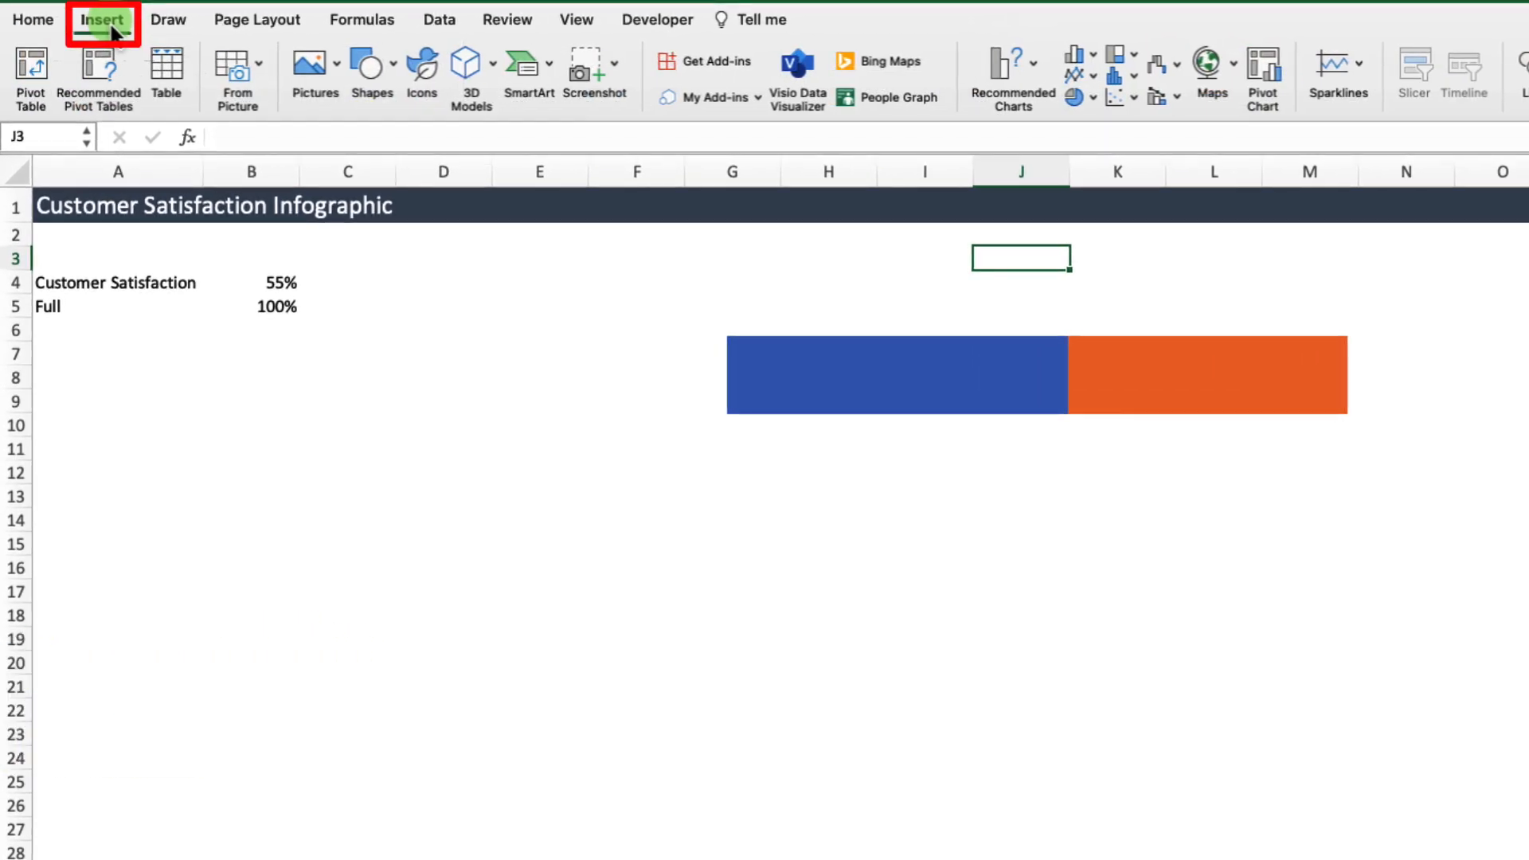
left_click(397, 62)
left_click(422, 337)
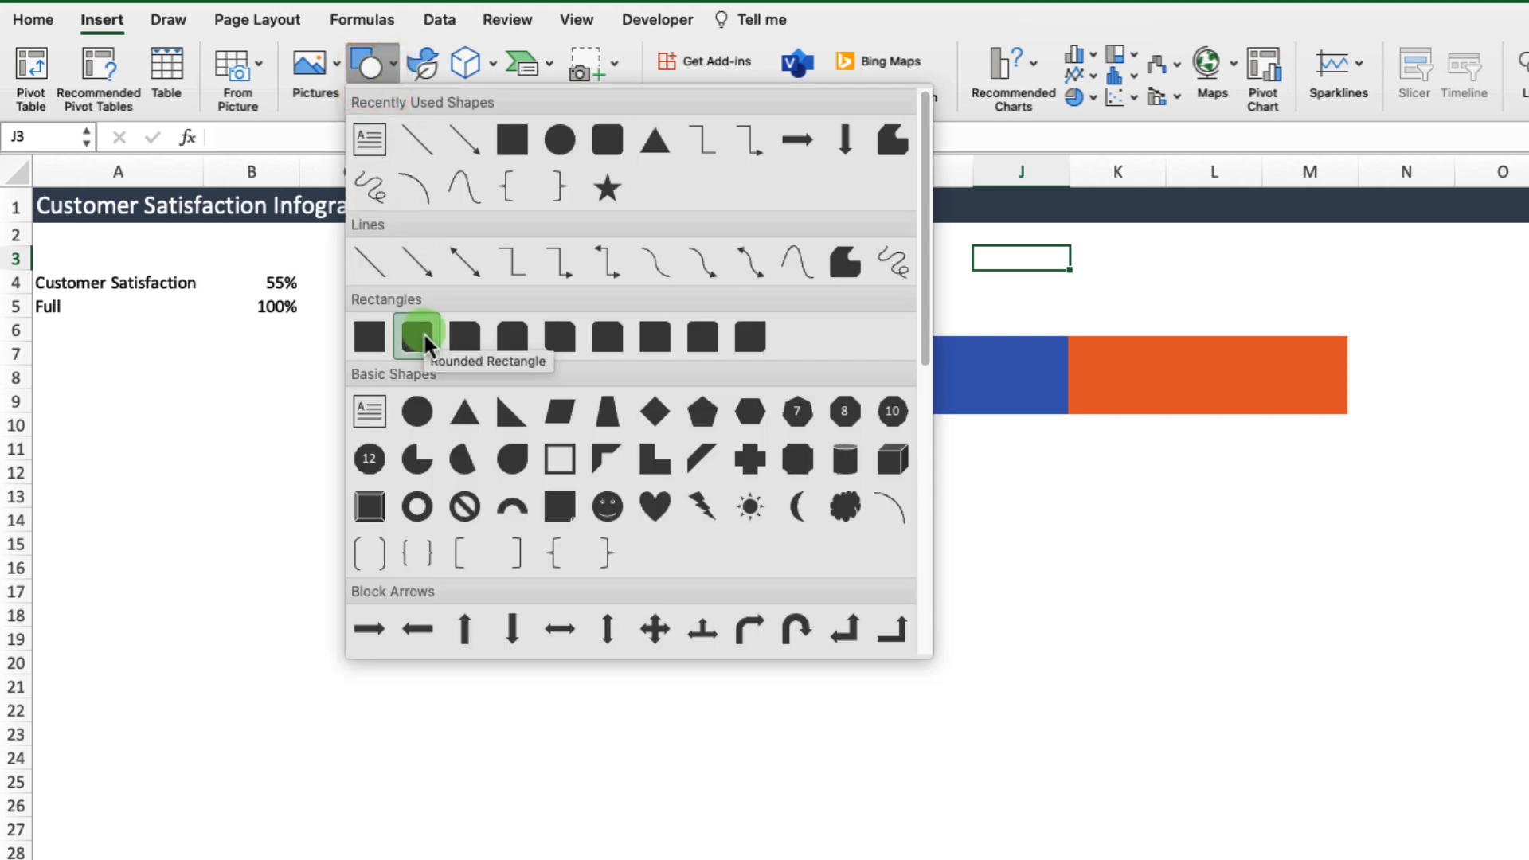
left_click(423, 333)
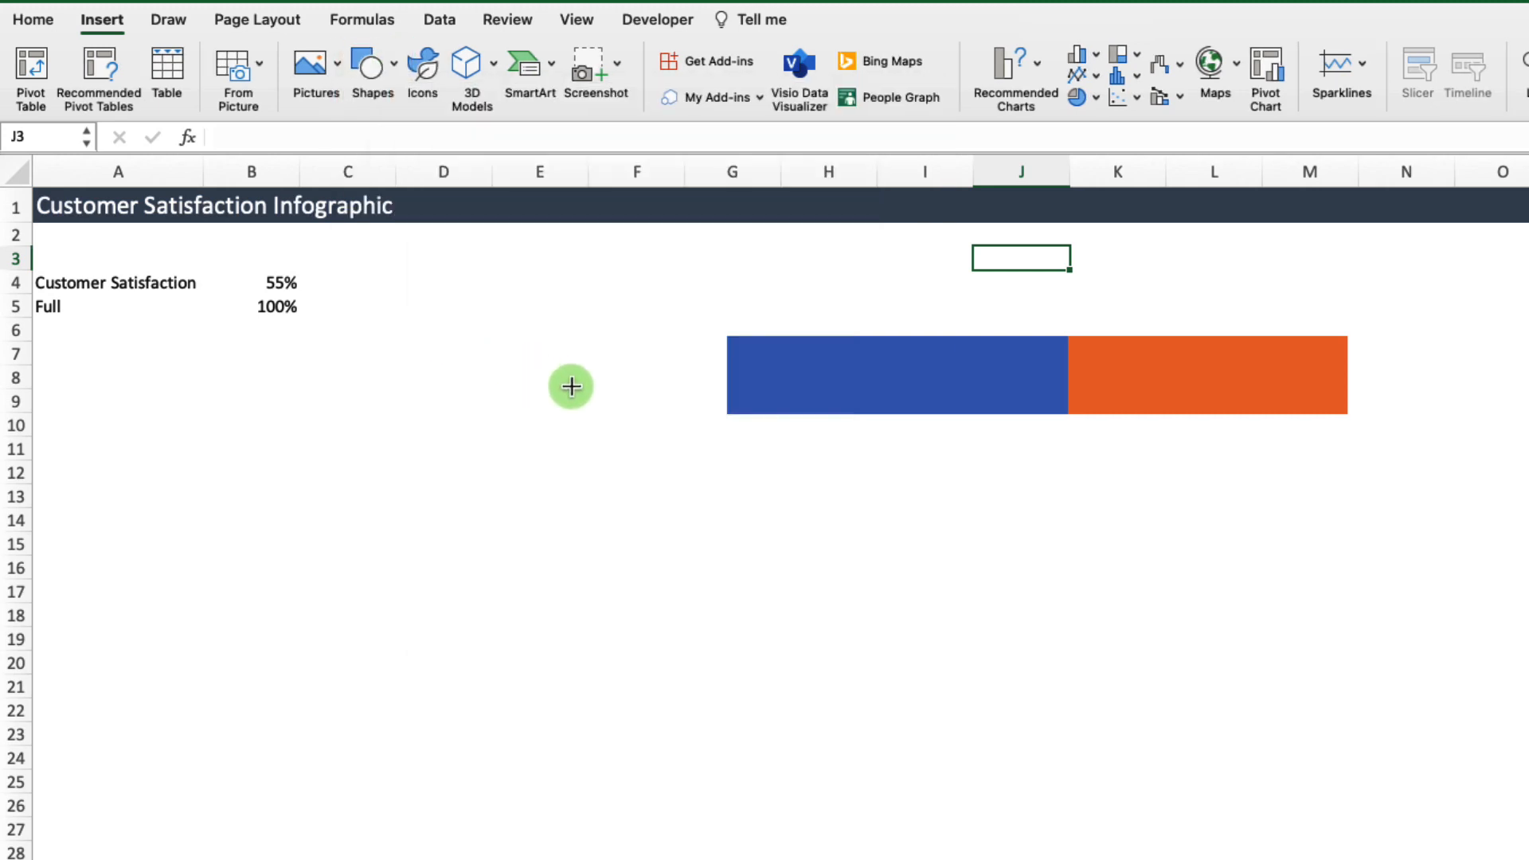
mouse_move(725, 445)
left_mouse_down()
mouse_move(733, 485)
mouse_move(1083, 498)
mouse_move(1068, 501)
left_mouse_up()
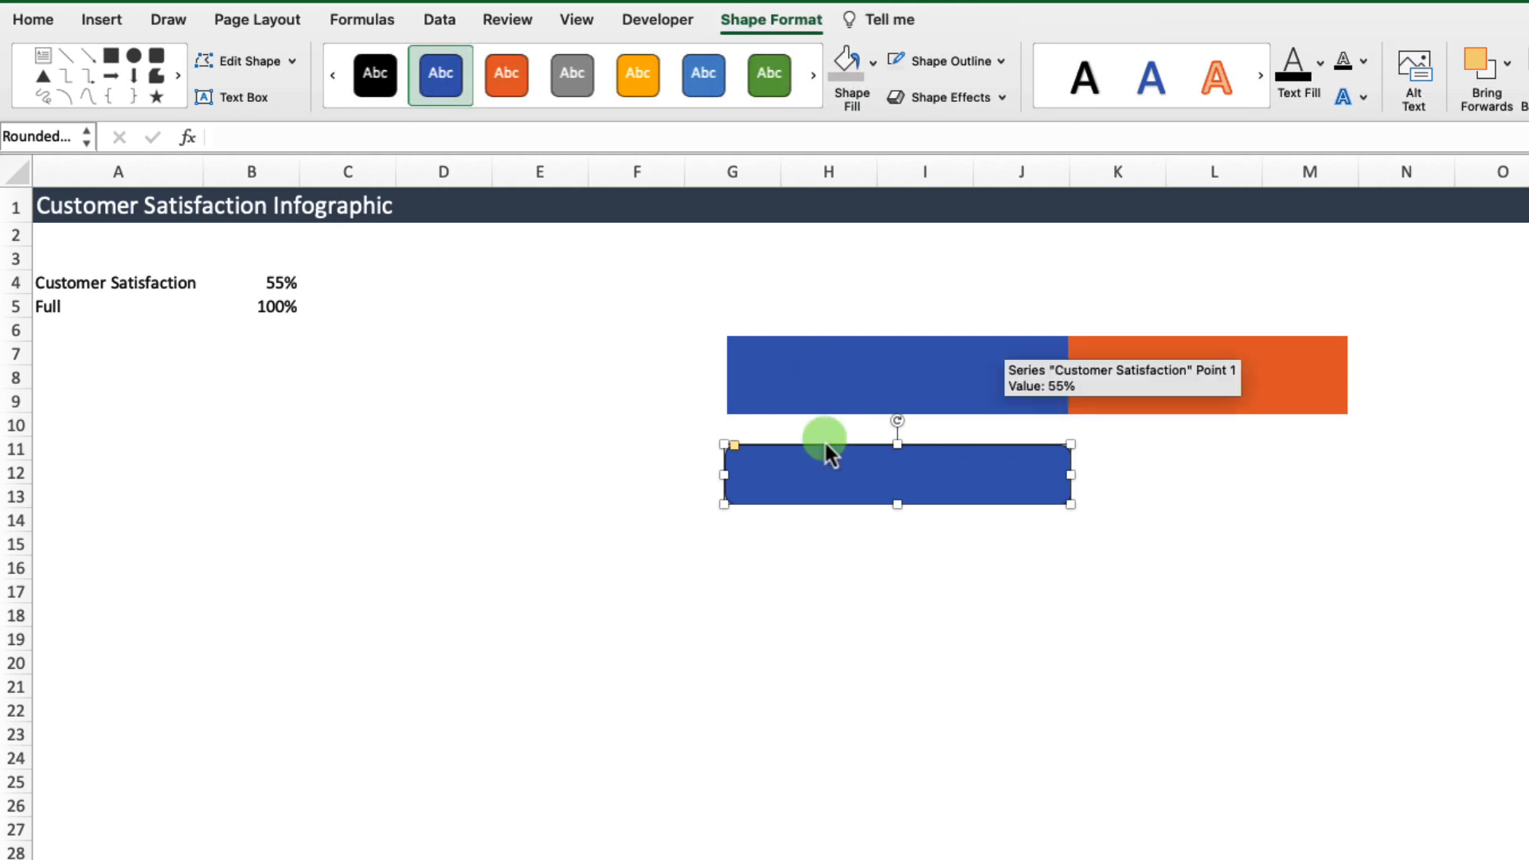
Remove the outline from the rounded rectangle and fill it with the standard green
left_click(873, 597)
left_click(867, 476)
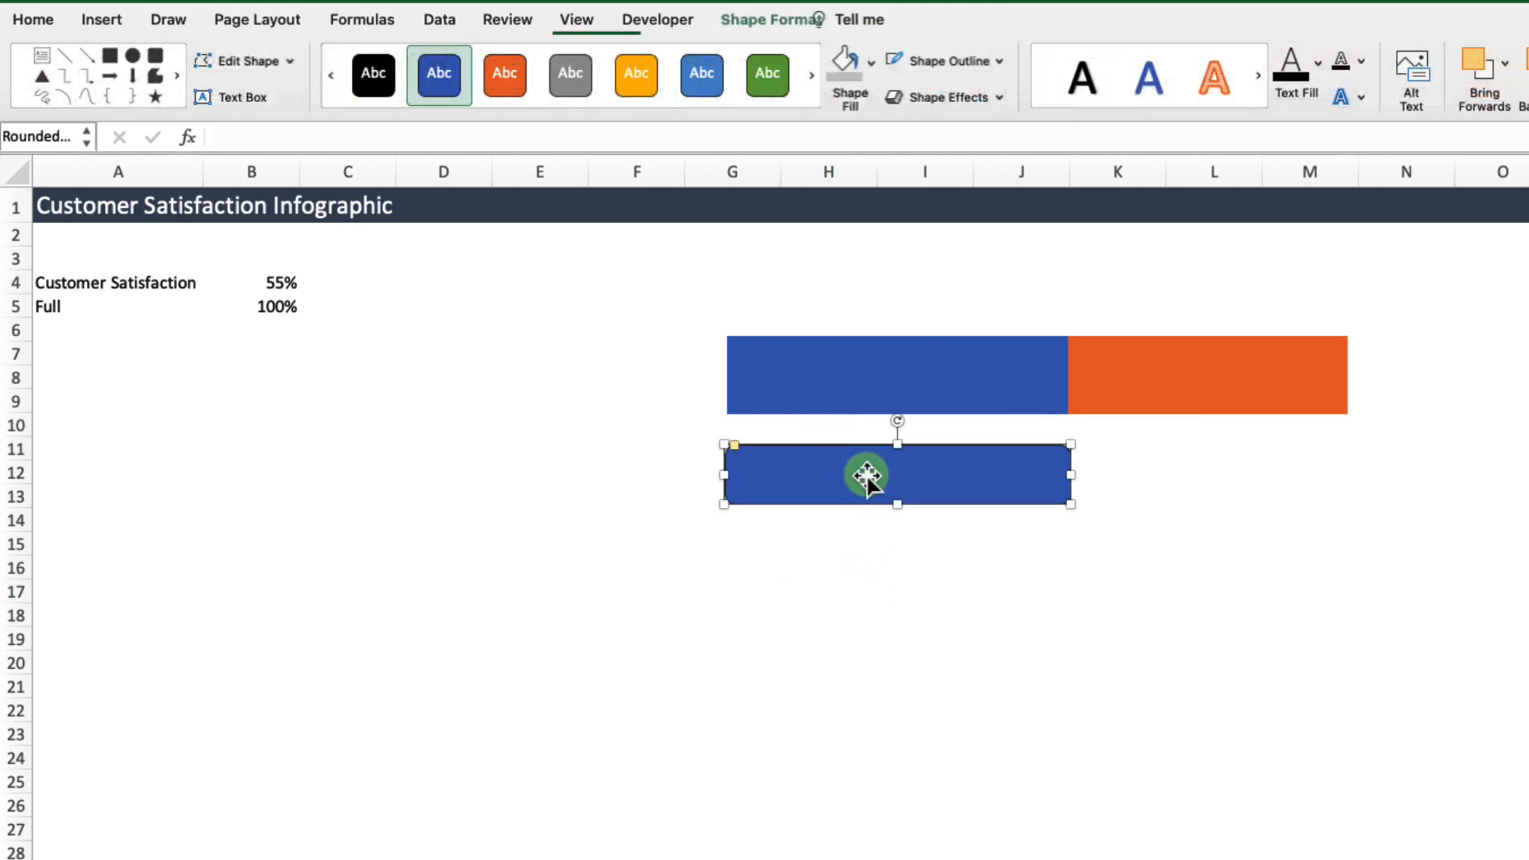
left_click(1001, 59)
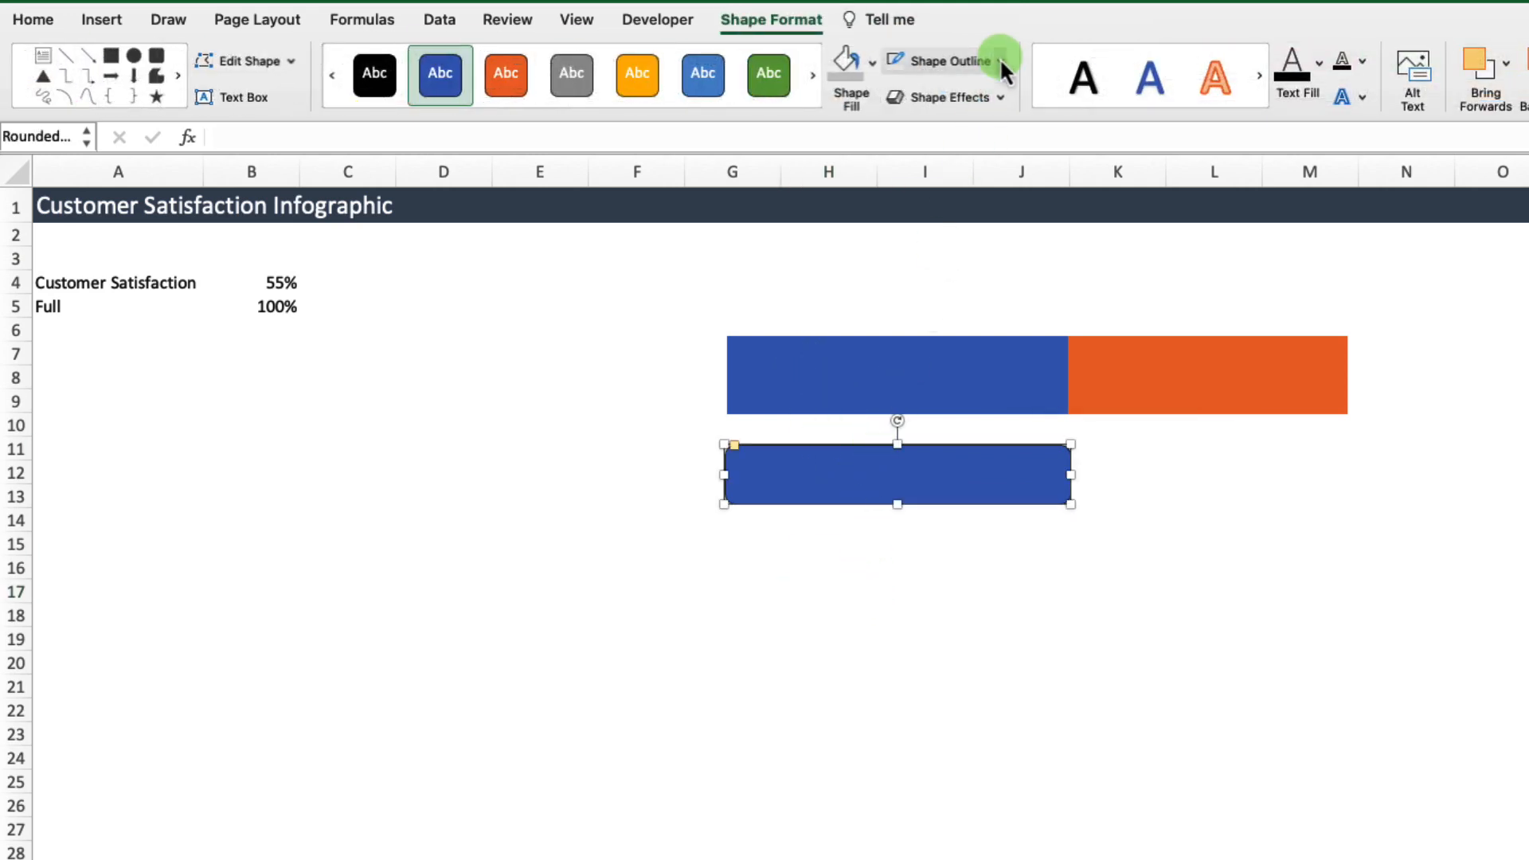
left_click(992, 135)
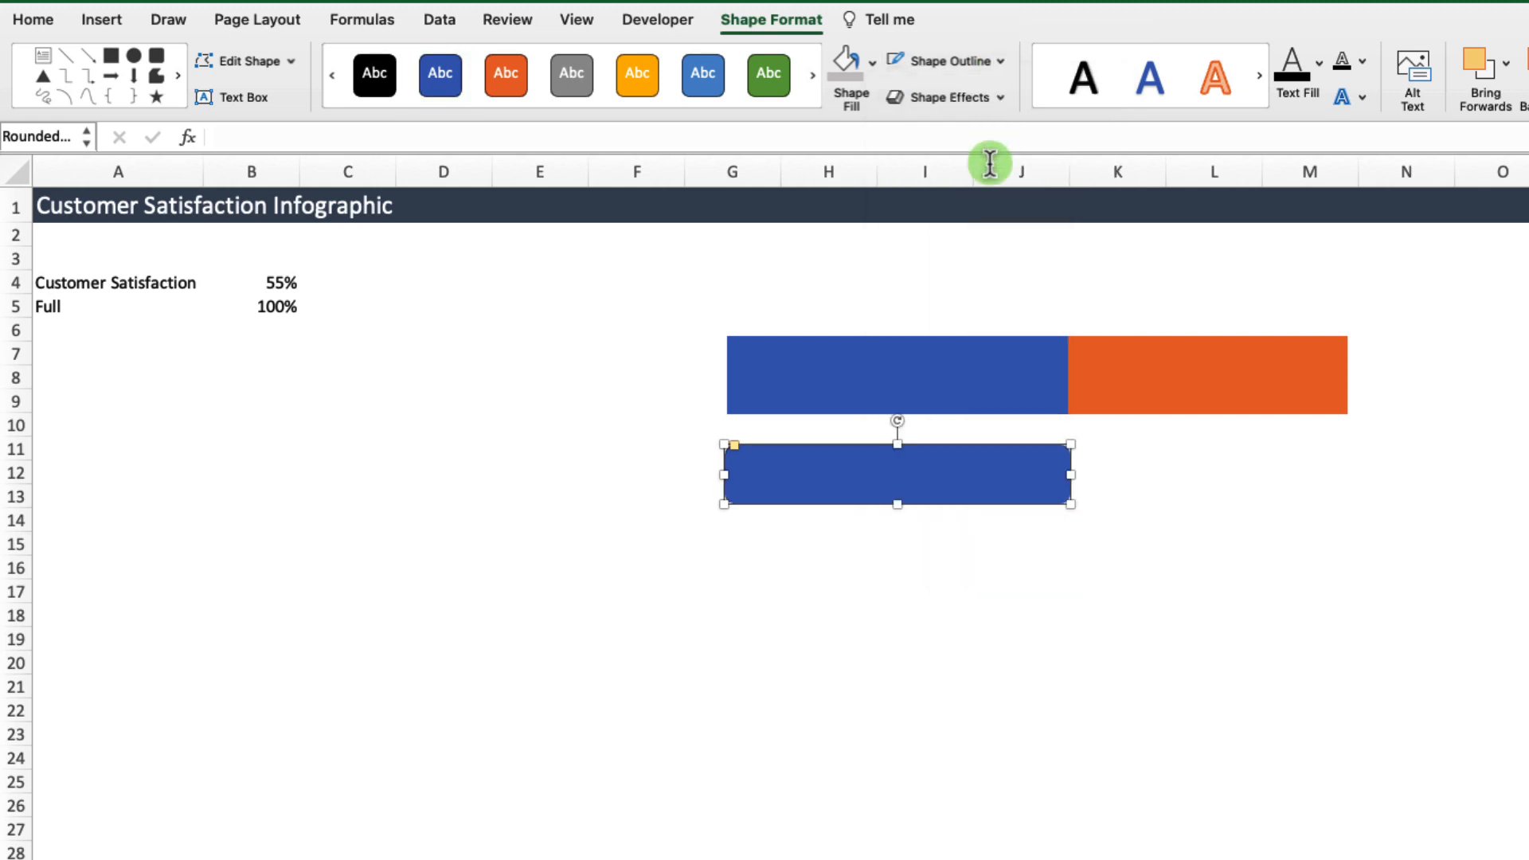
left_click(941, 544)
left_click(912, 468)
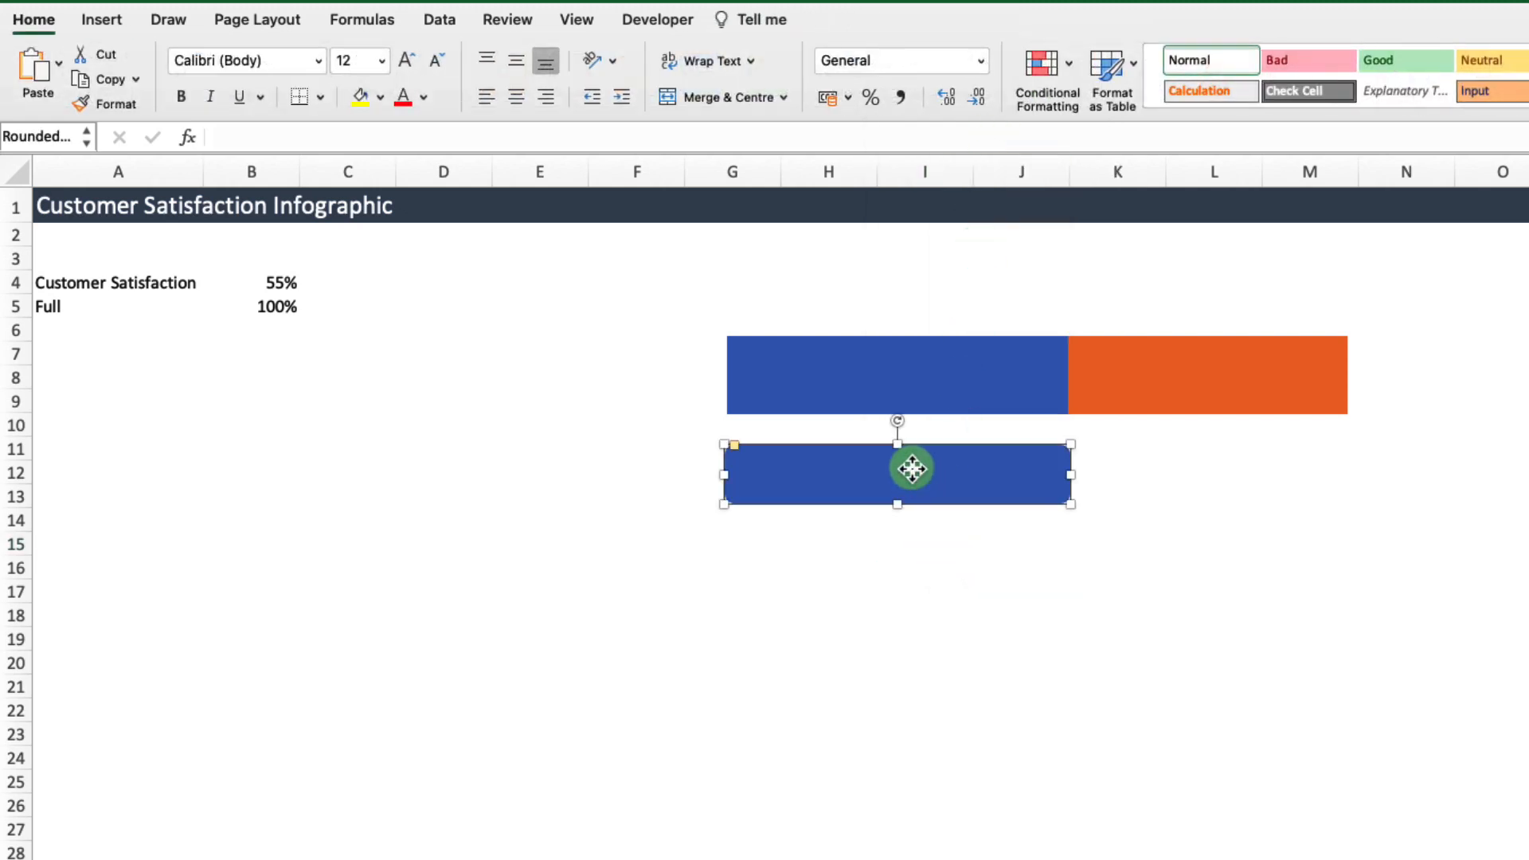
left_click(874, 64)
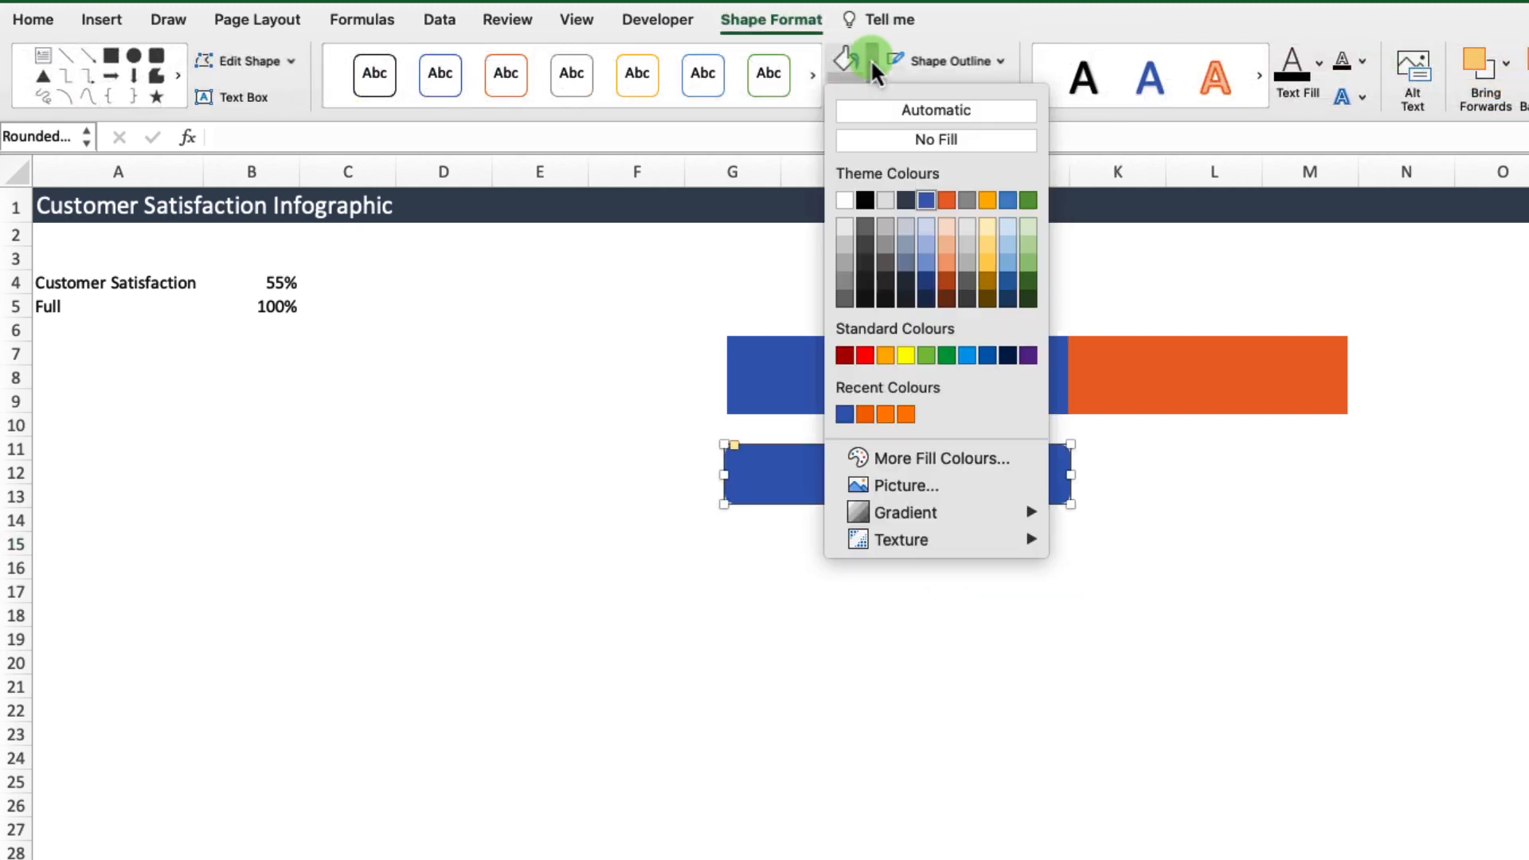
left_click(944, 354)
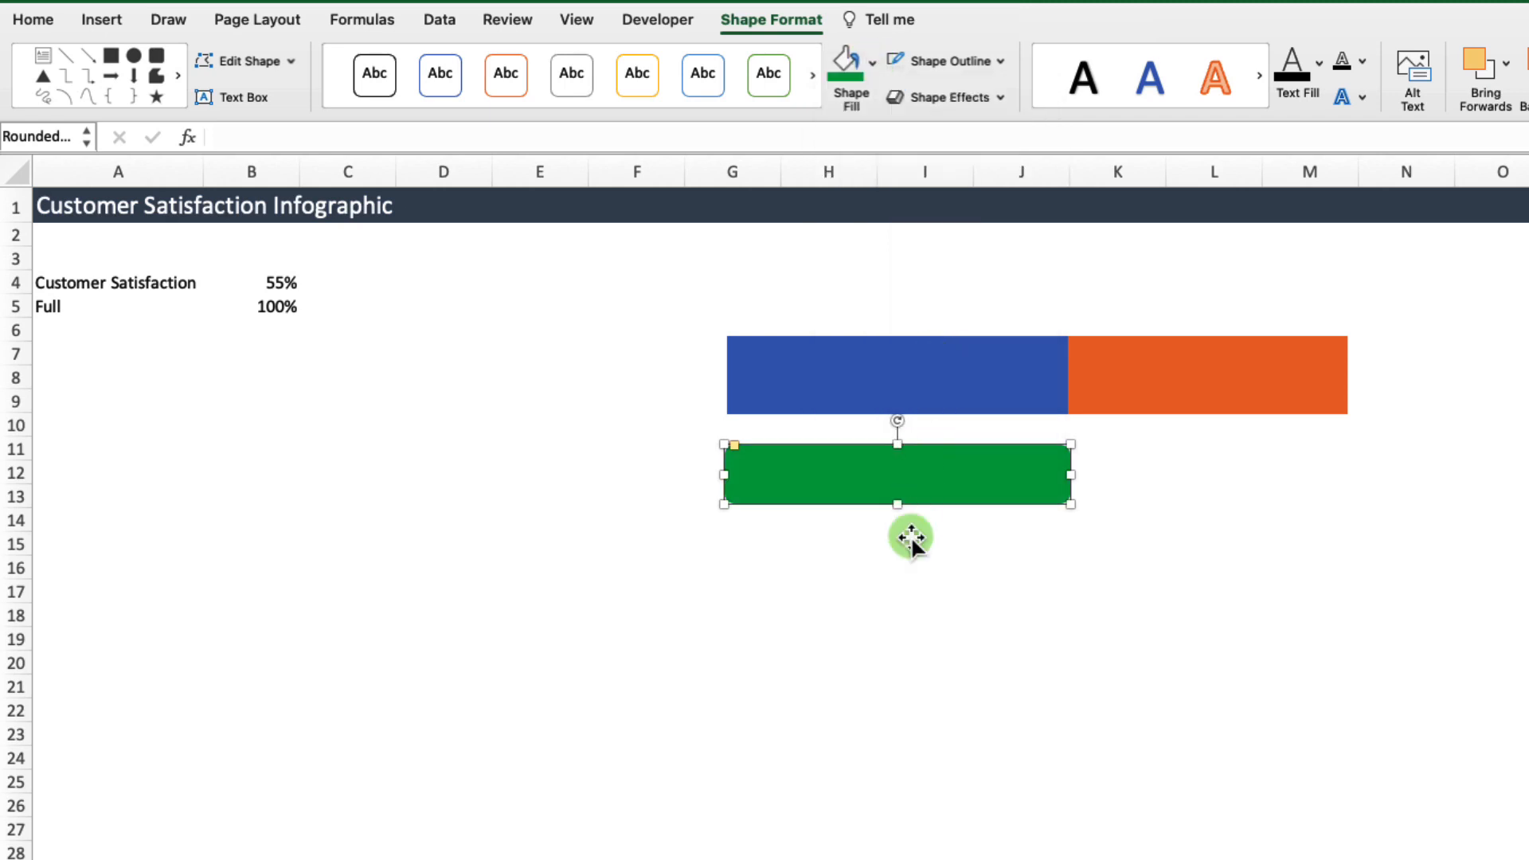
left_click(896, 615)
Copy the green rounded rectangle and paste it onto the chart's Customer Satisfaction bar
left_click(905, 479)
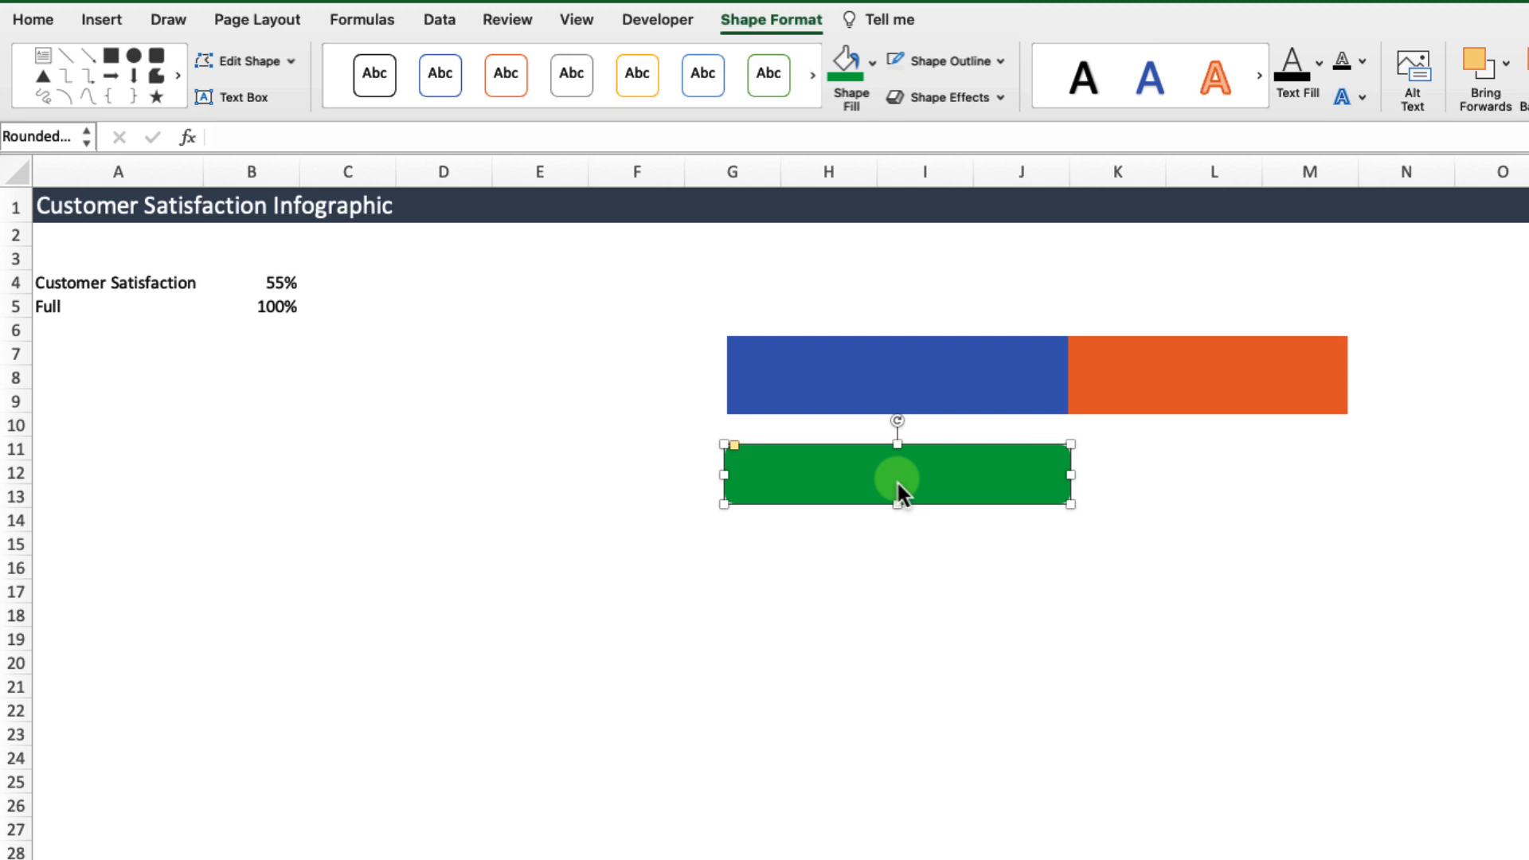
key("ctrl+c")
left_click(890, 366)
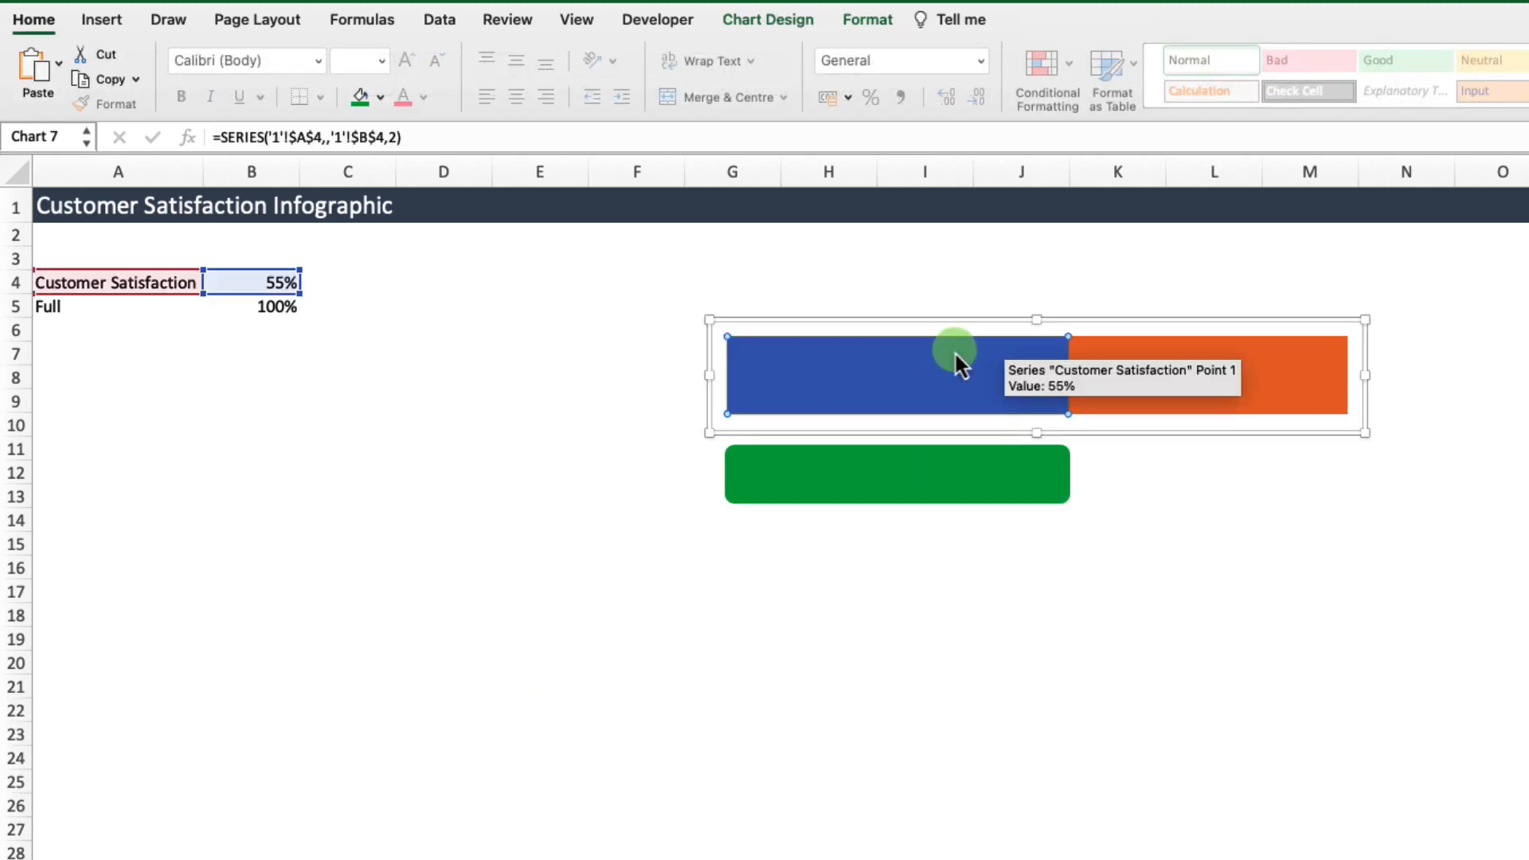
key("ctrl+v")
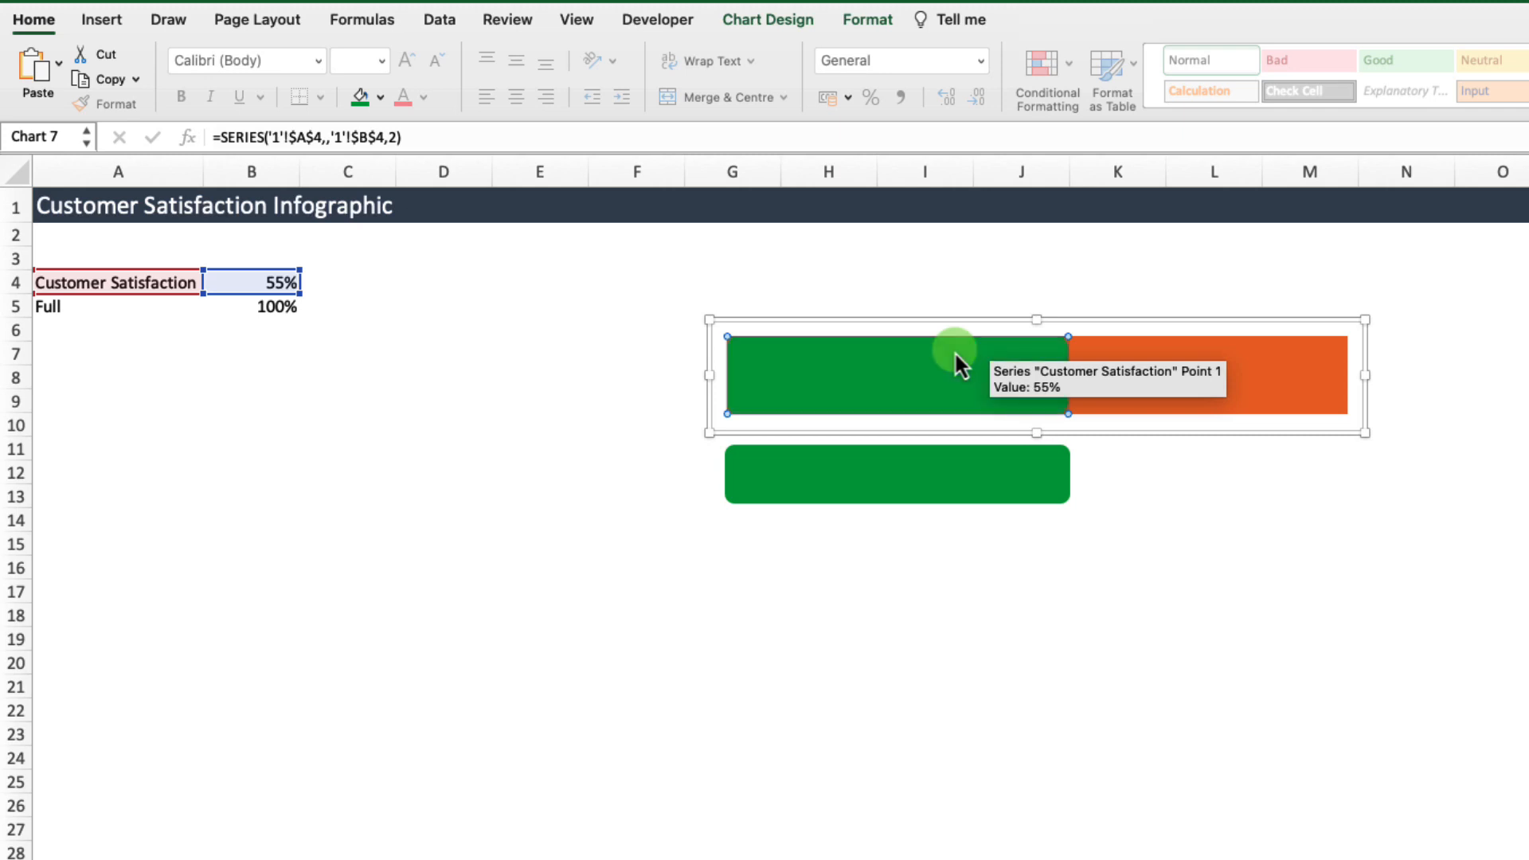
left_click(916, 568)
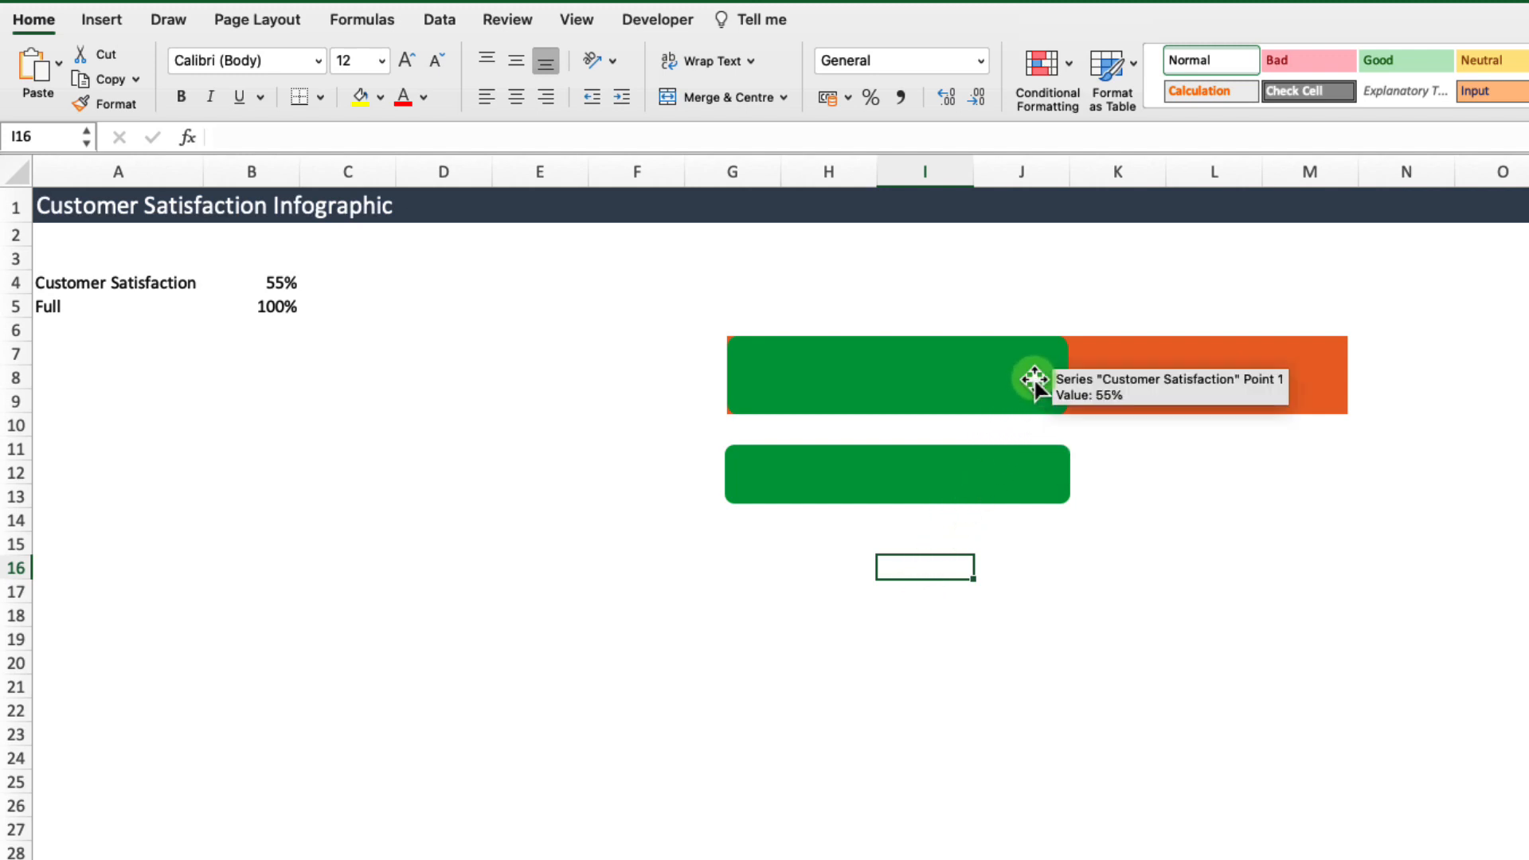
Change the fill of the rounded rectangle below the chart to grey
left_click(909, 470)
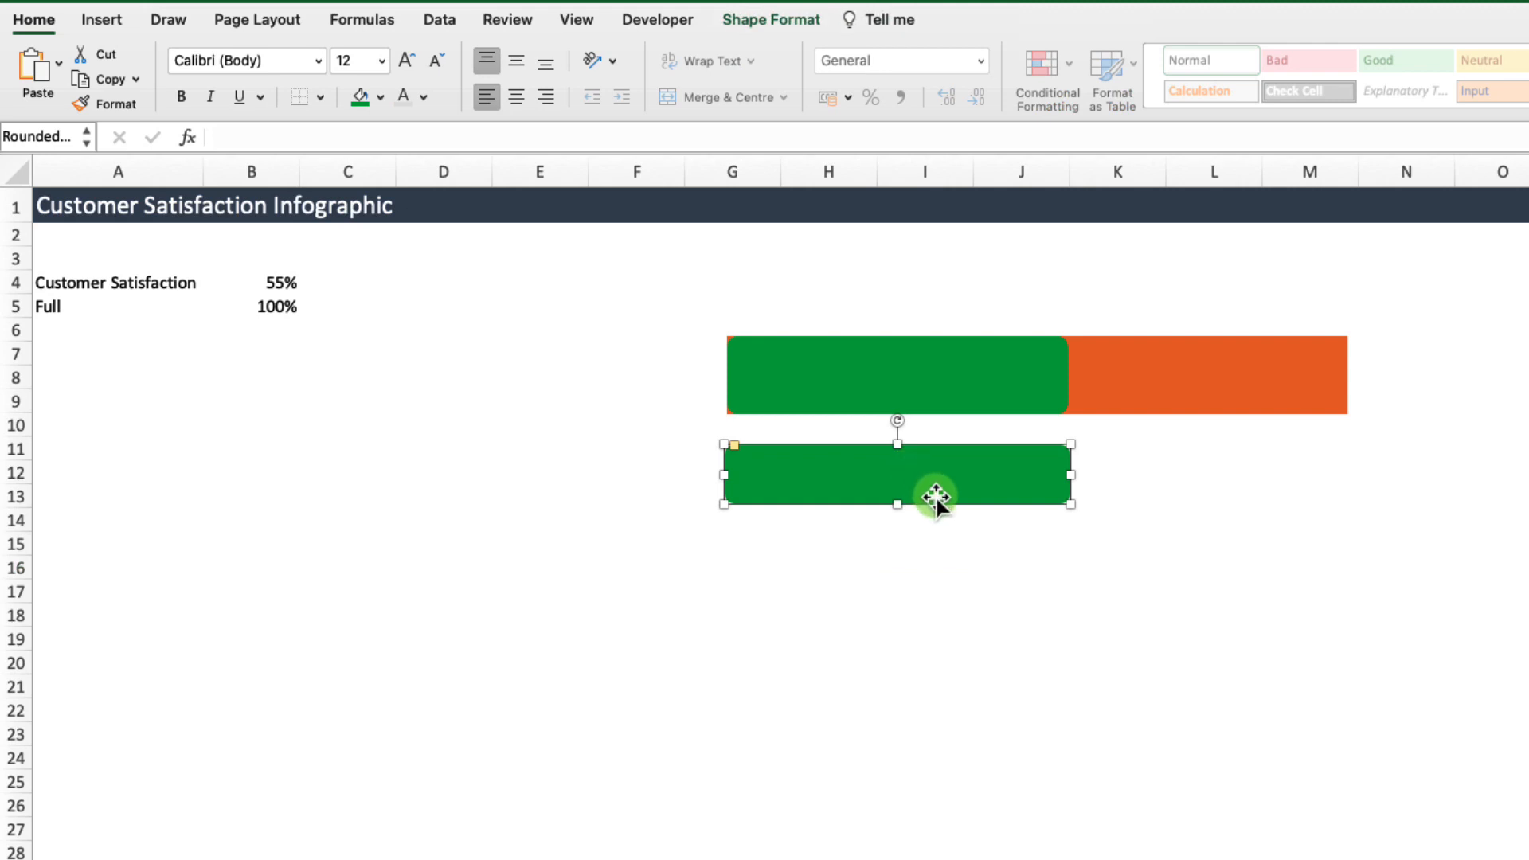
left_click(380, 96)
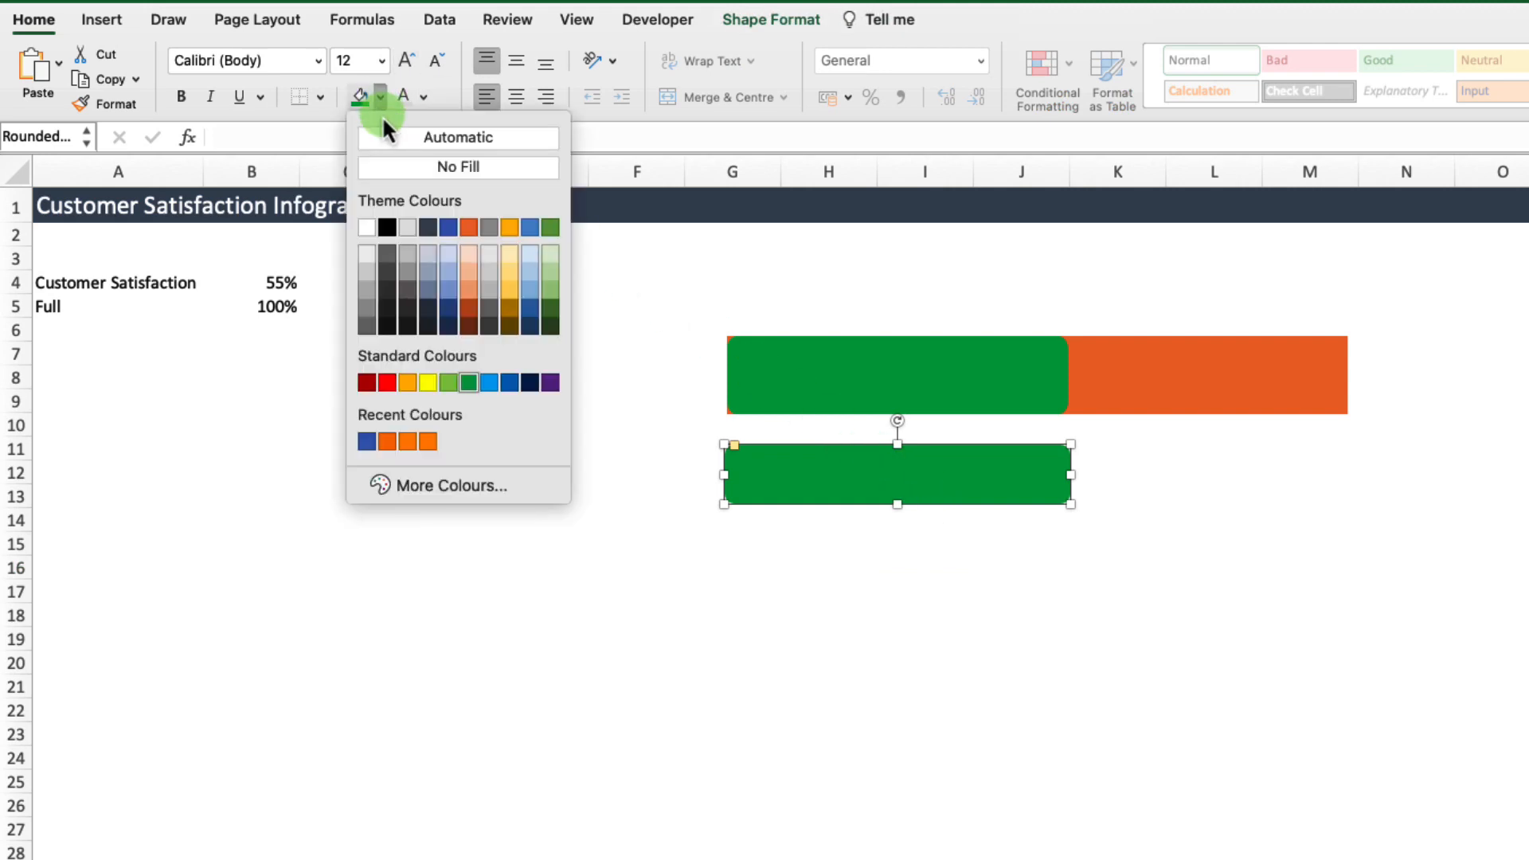
left_click(409, 255)
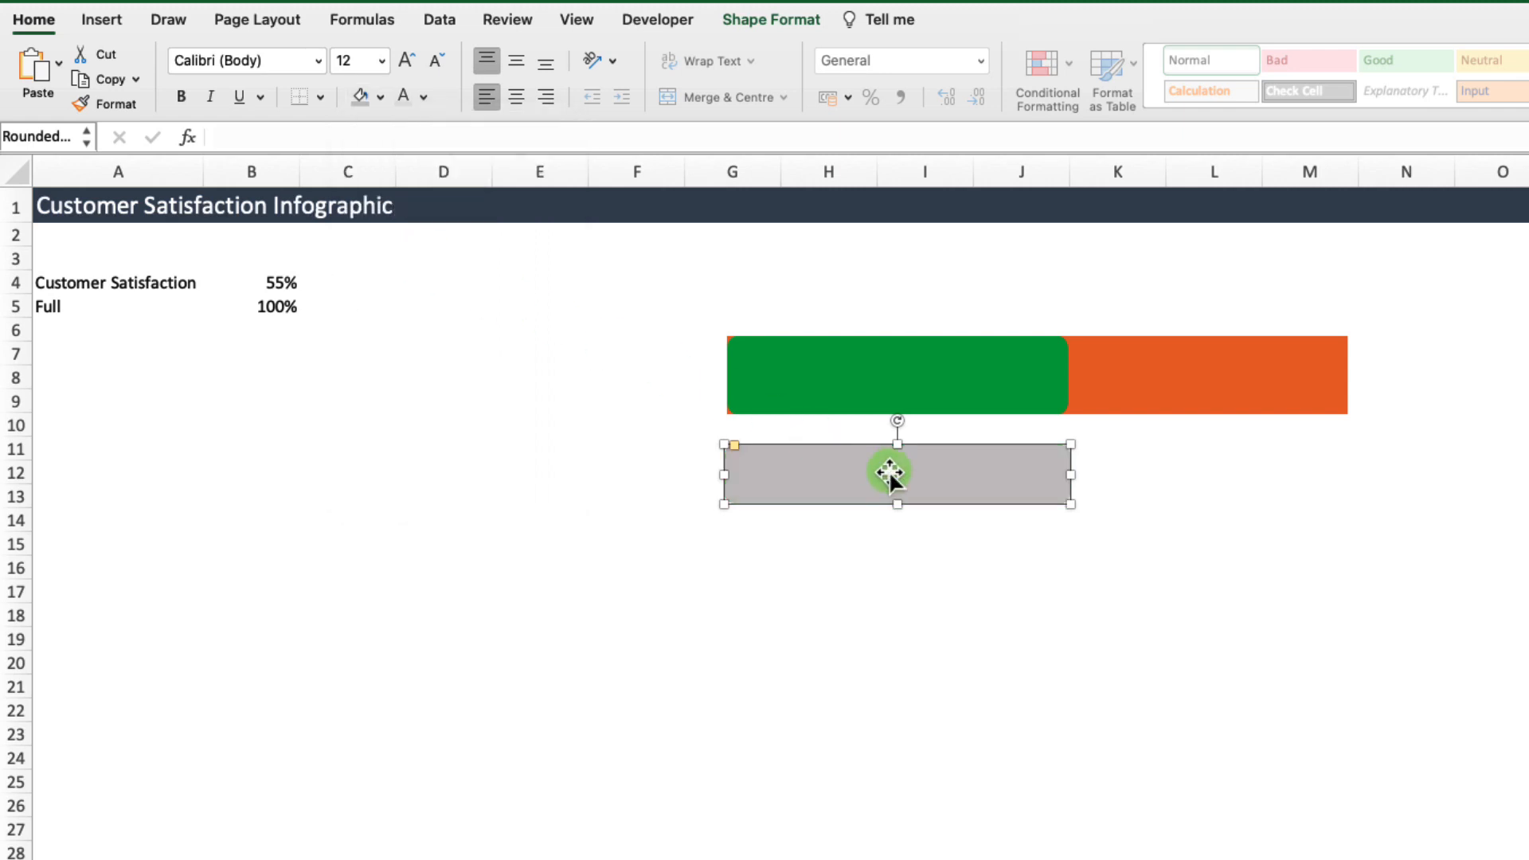
Copy the grey rounded rectangle onto the chart's Full bar, and delete the drawn rectangle below the chart
left_click(1277, 379)
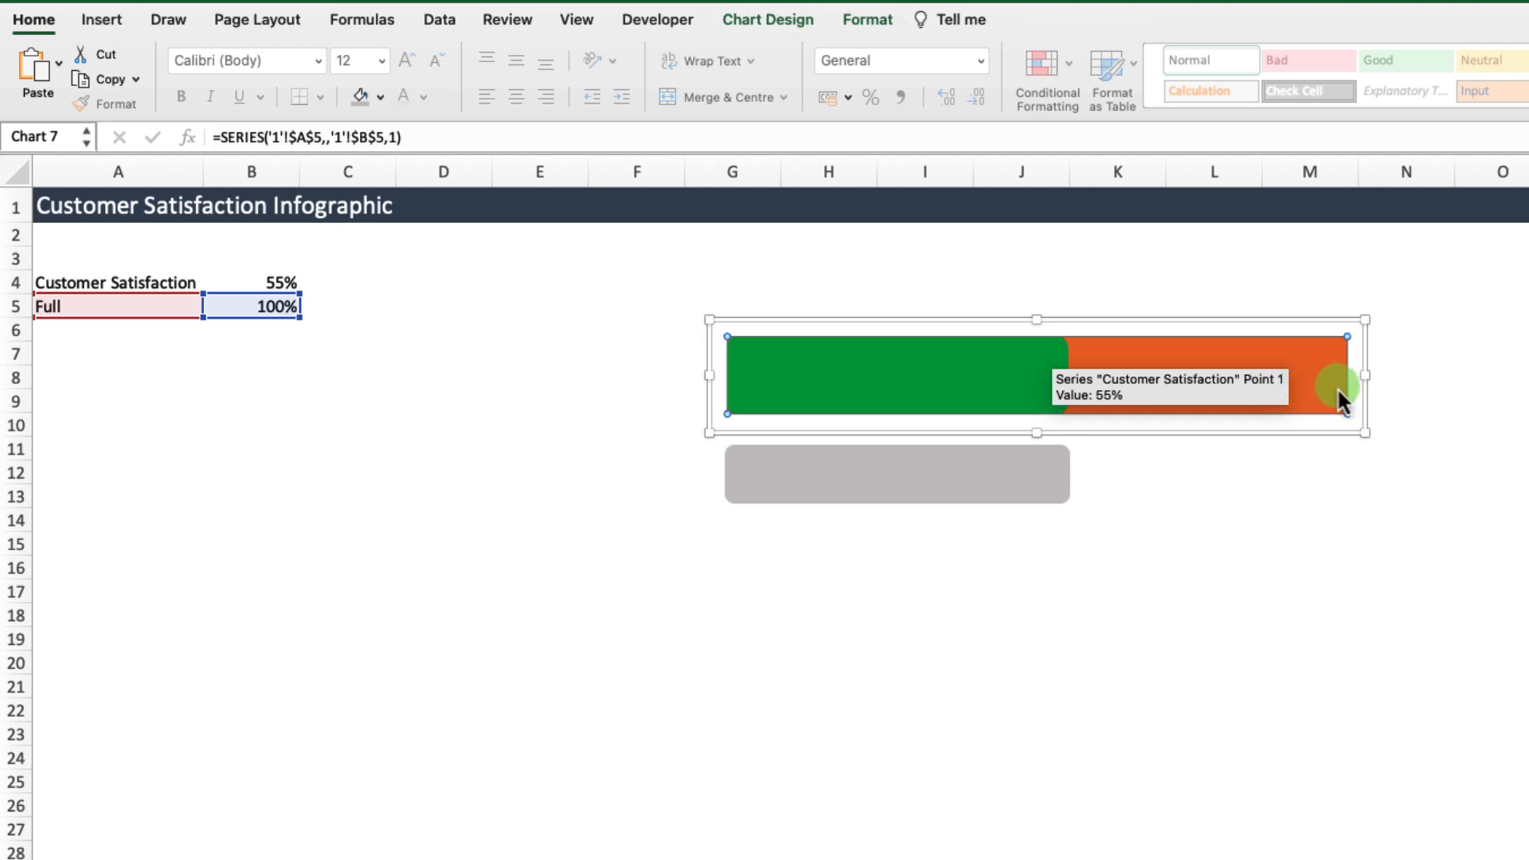
key("super+v")
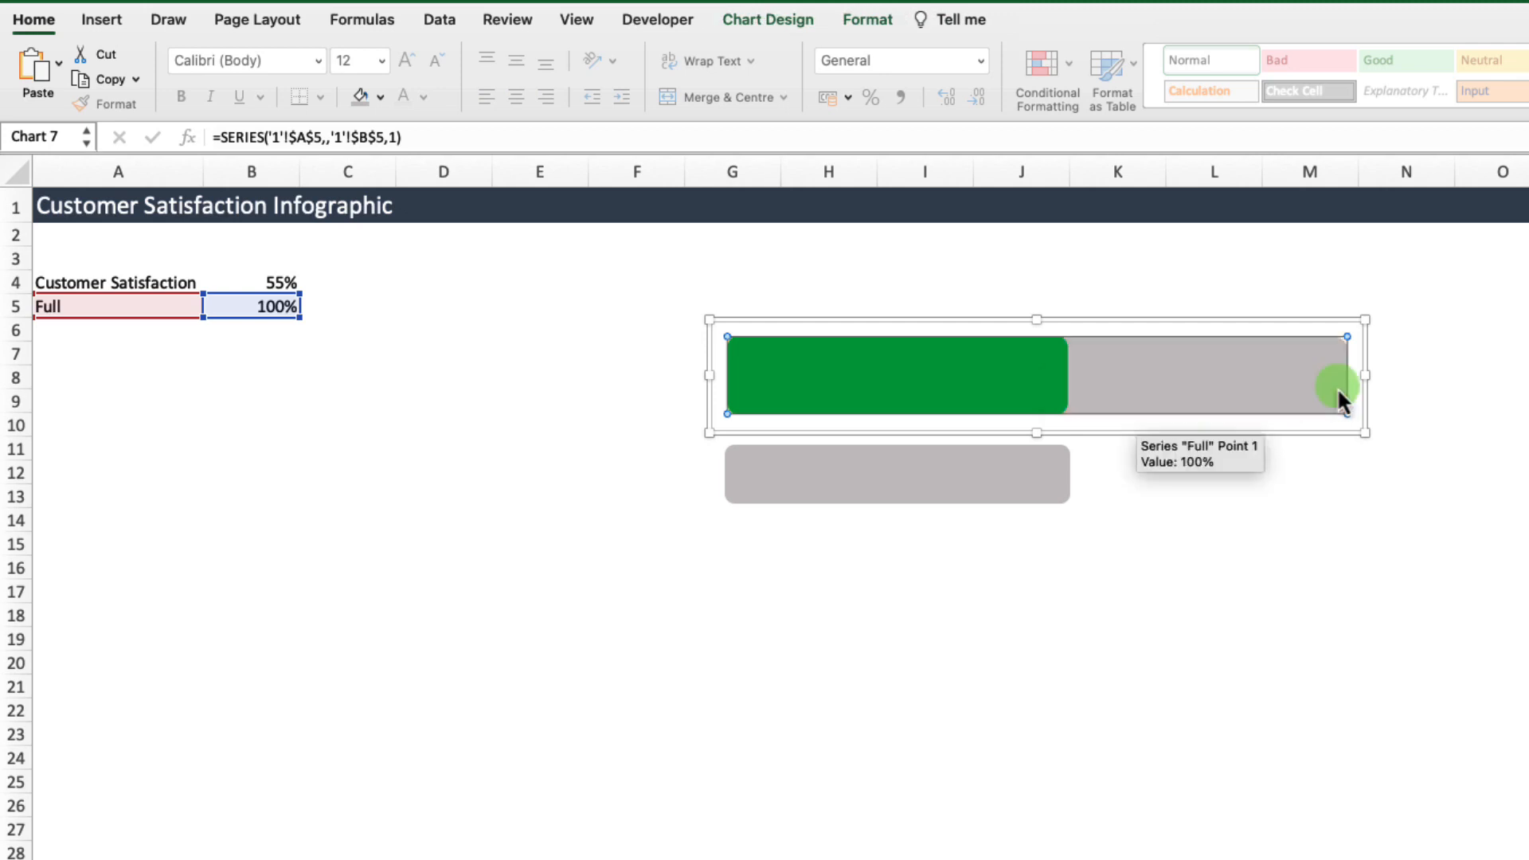
left_click(1215, 534)
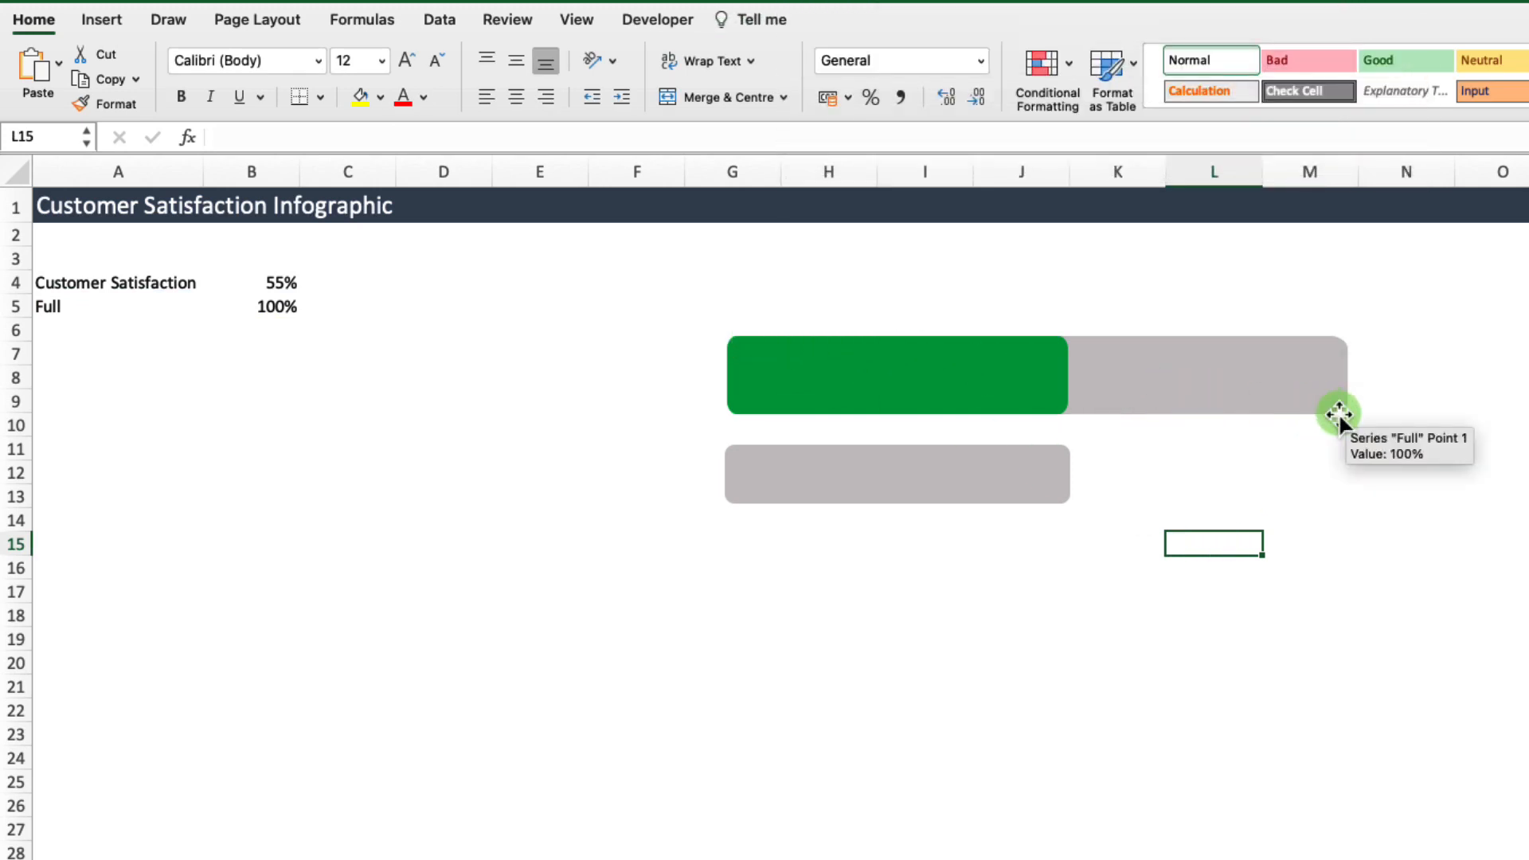
left_click(830, 478)
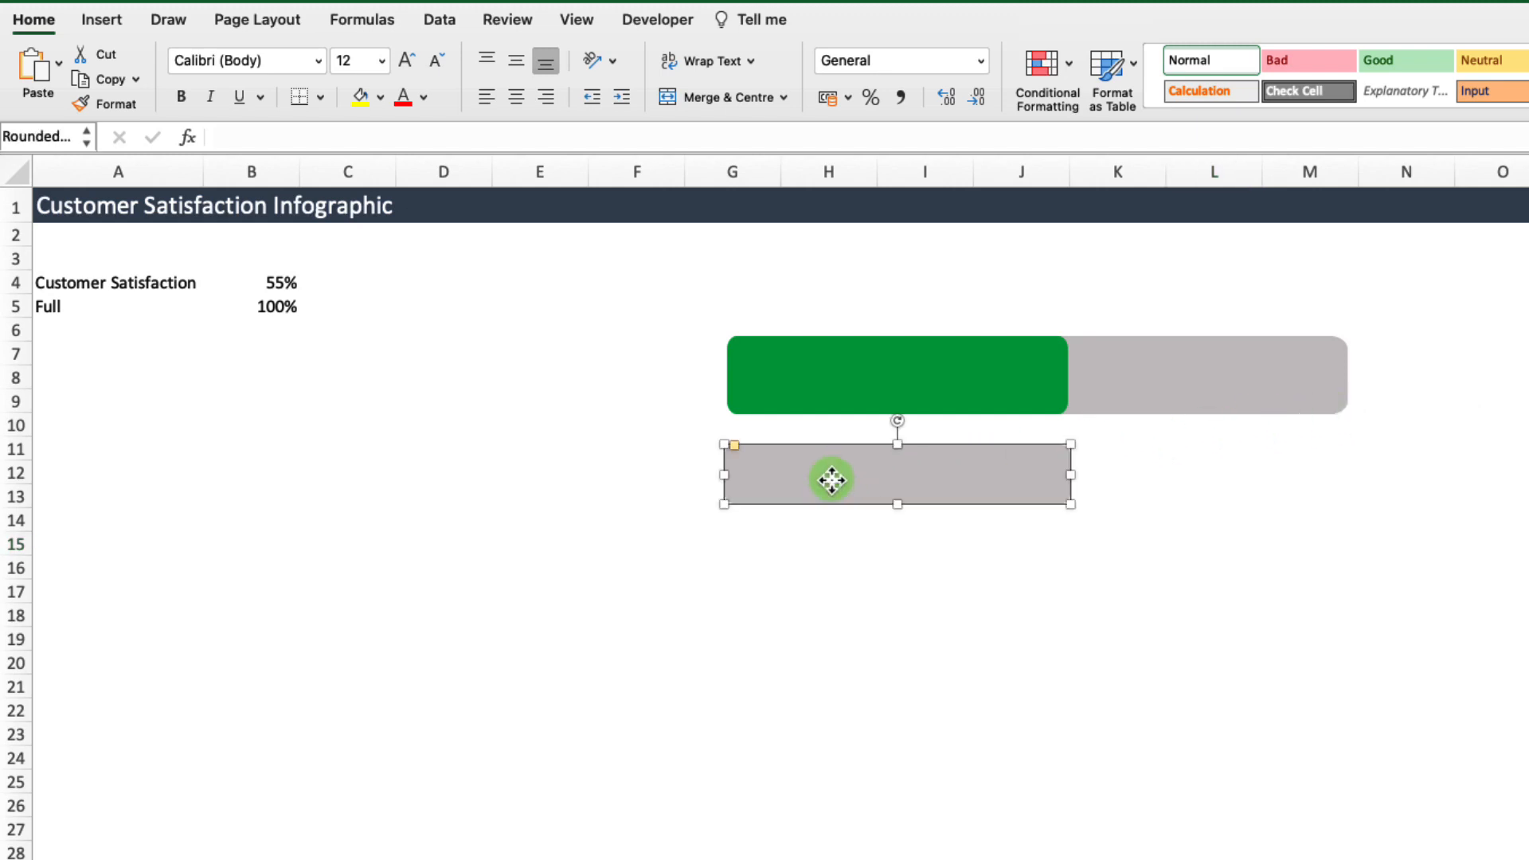
key("Delete")
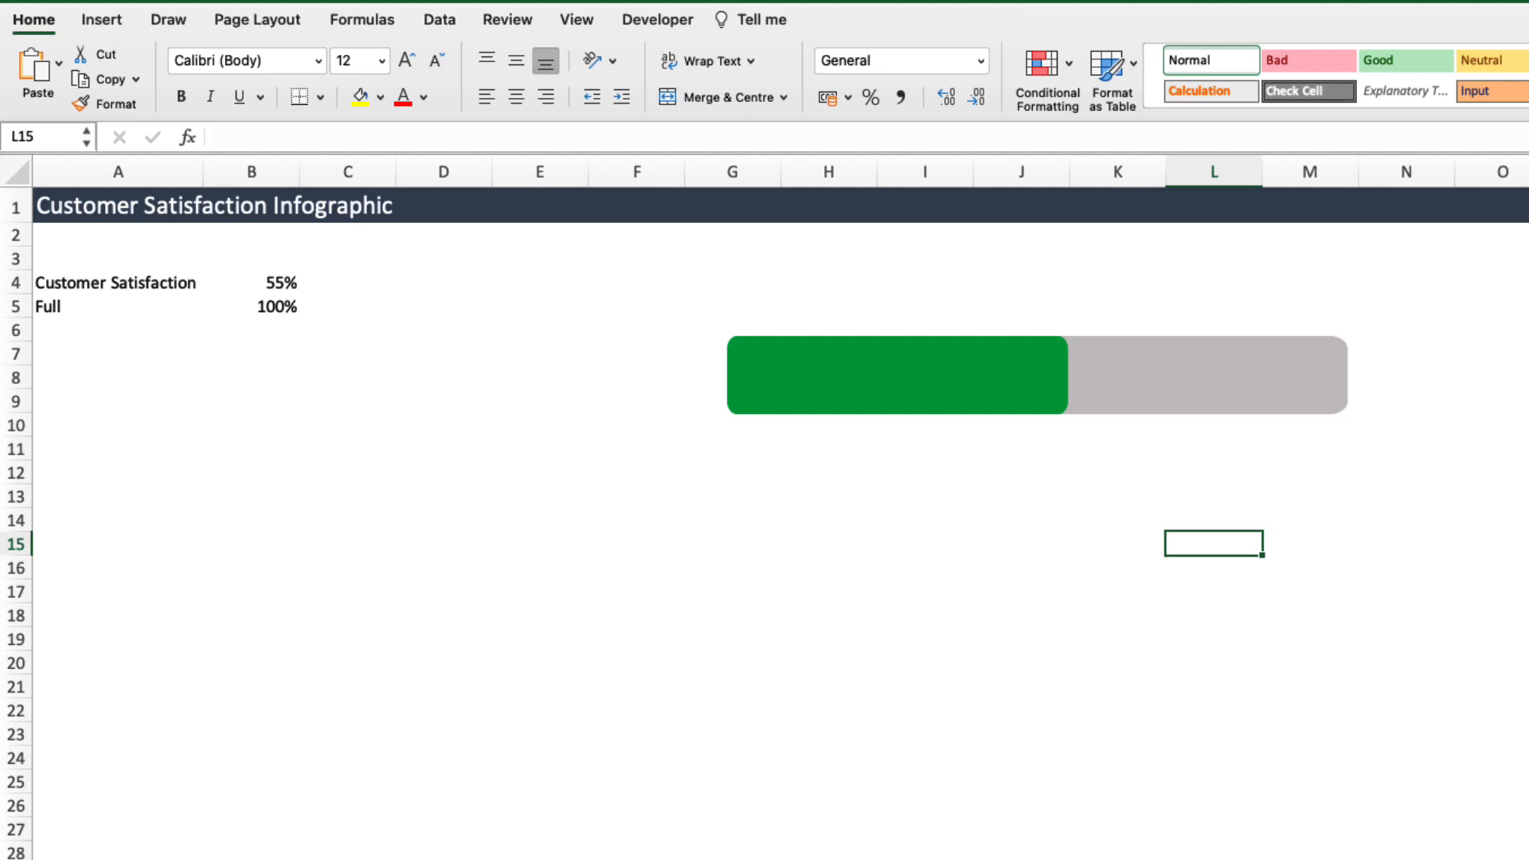
Add a data label to the green Customer Satisfaction bar and set its position to Inside Base
left_click(817, 394)
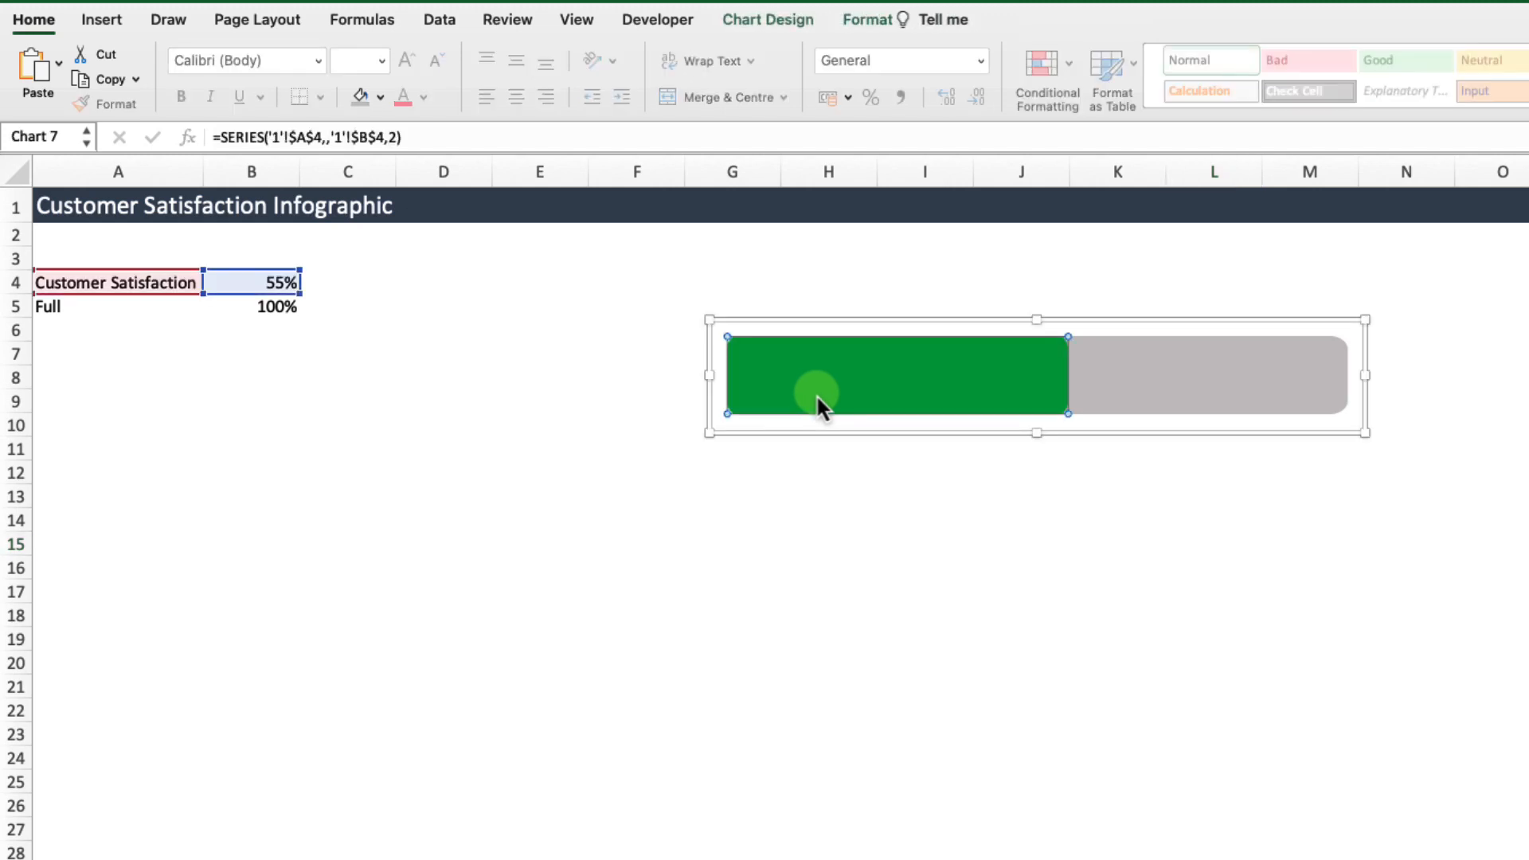
right_click(817, 395)
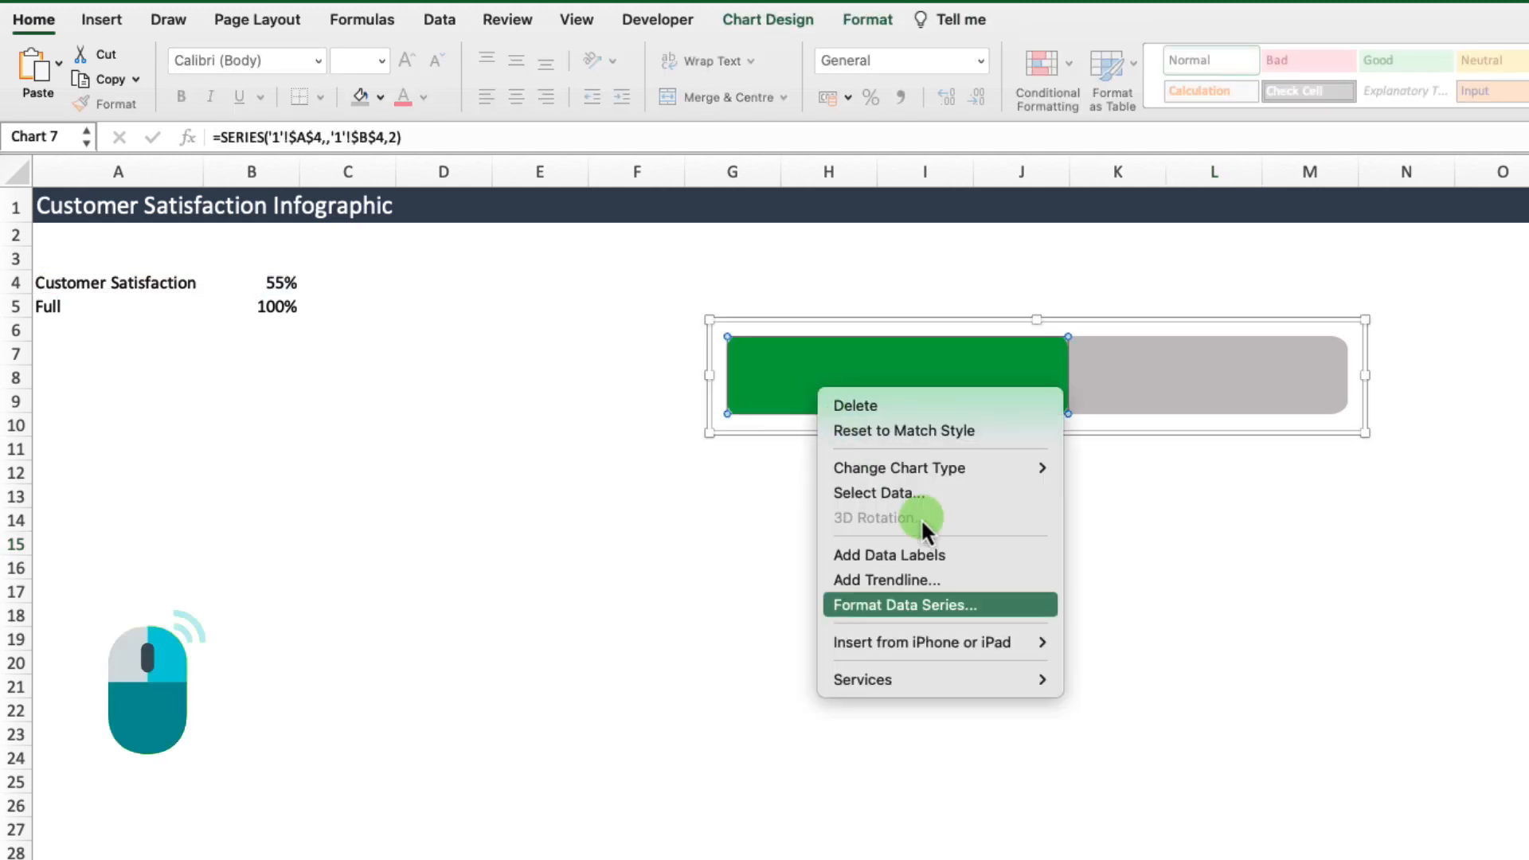
left_click(949, 555)
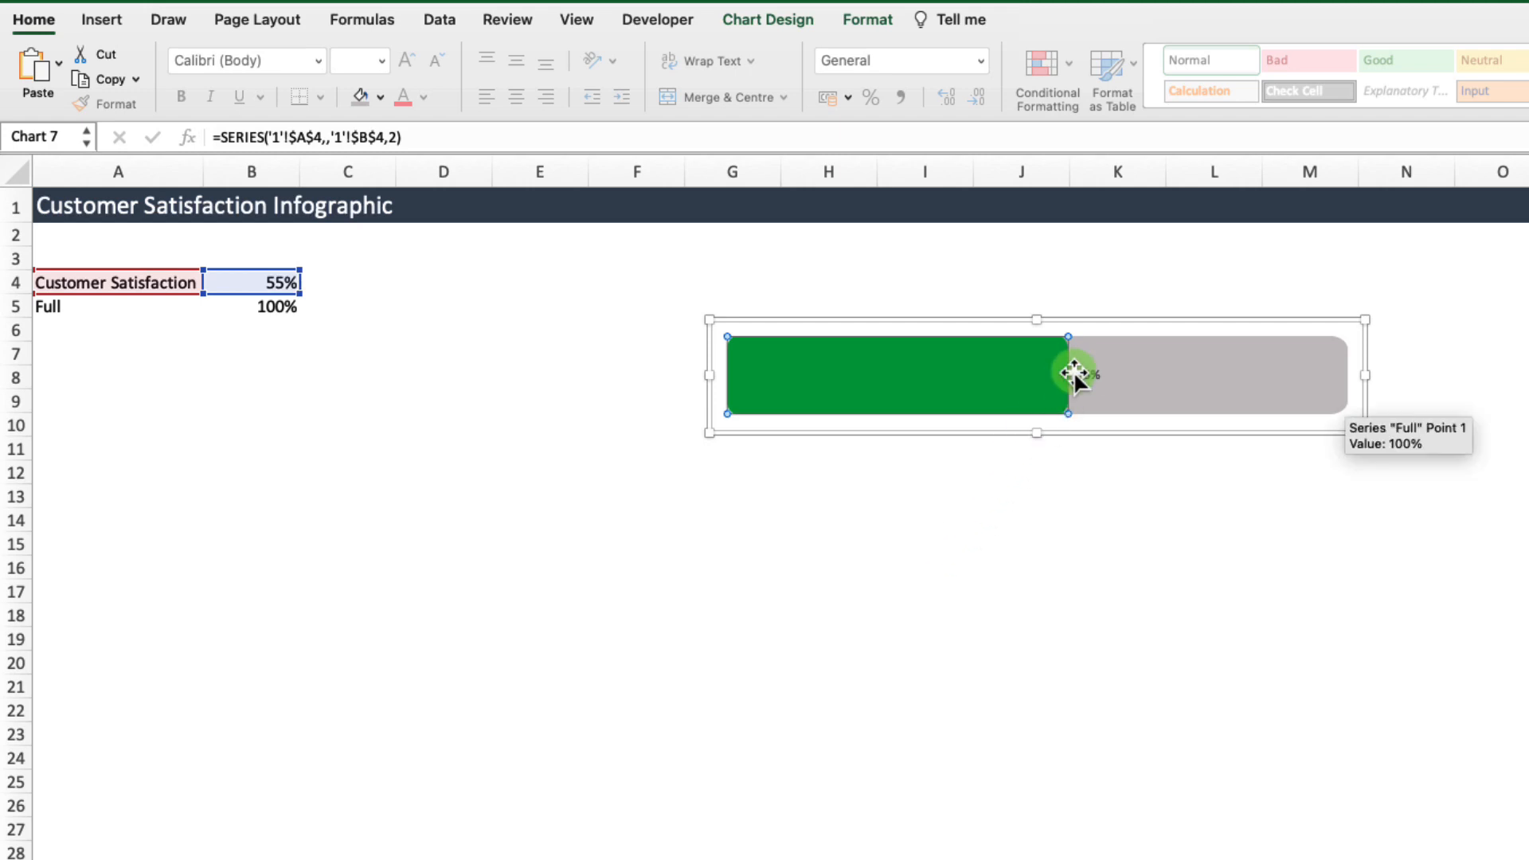
left_click(1088, 378)
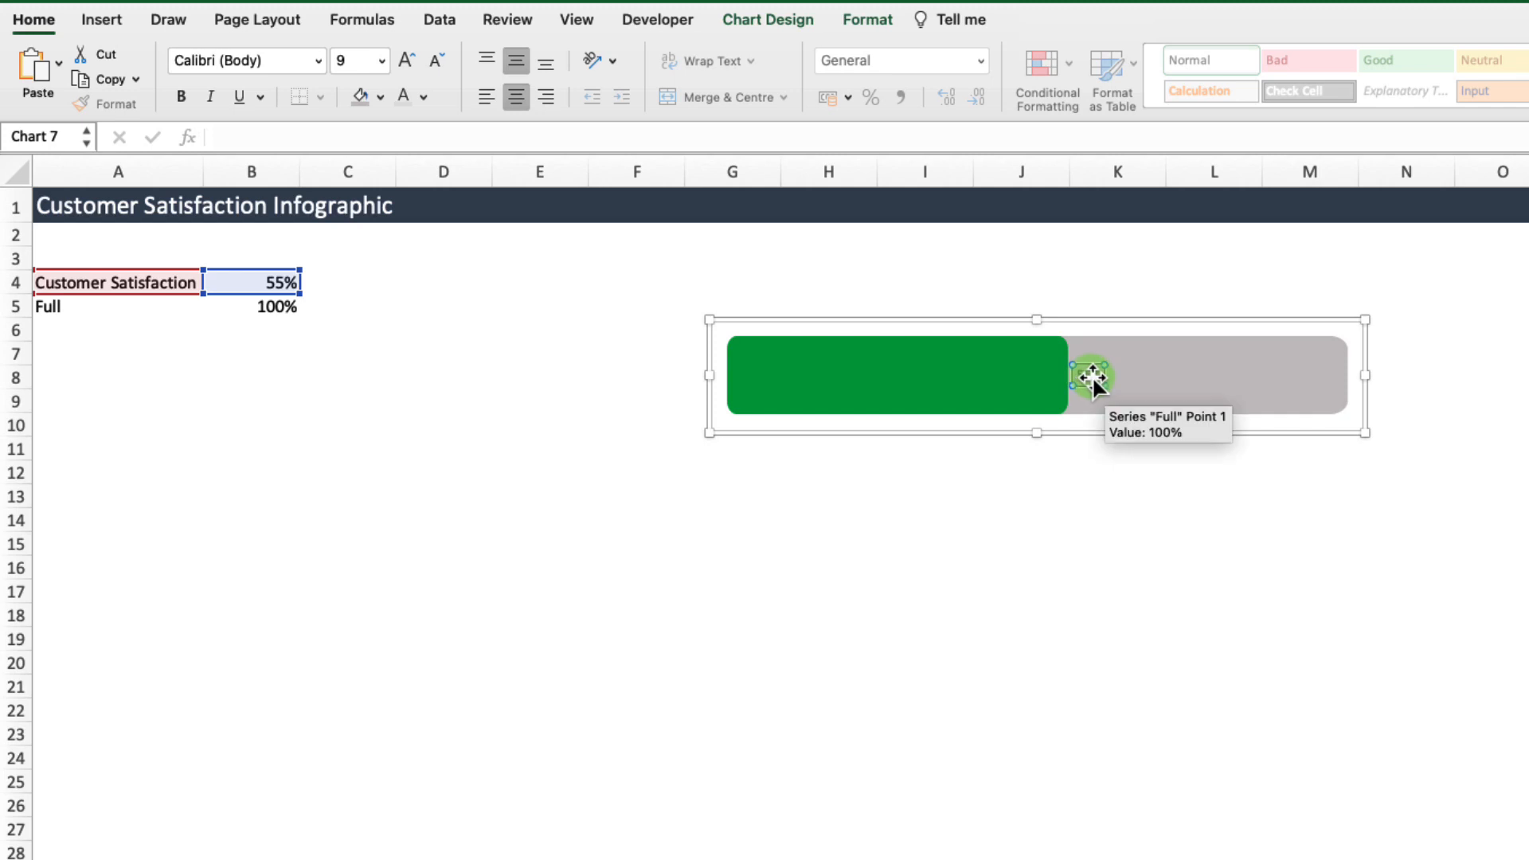
right_click(1097, 377)
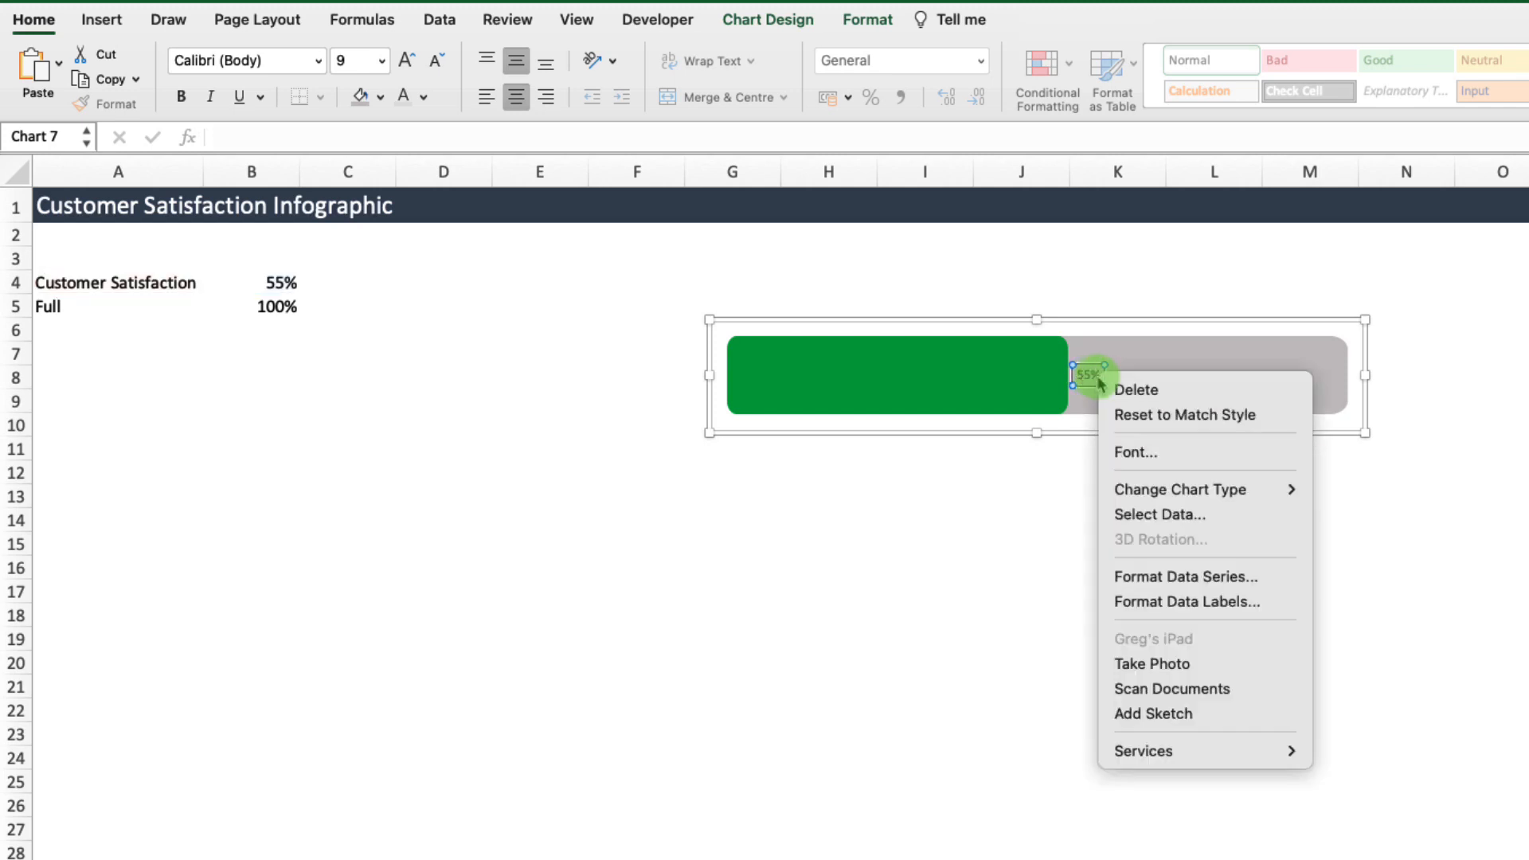
left_click(1226, 605)
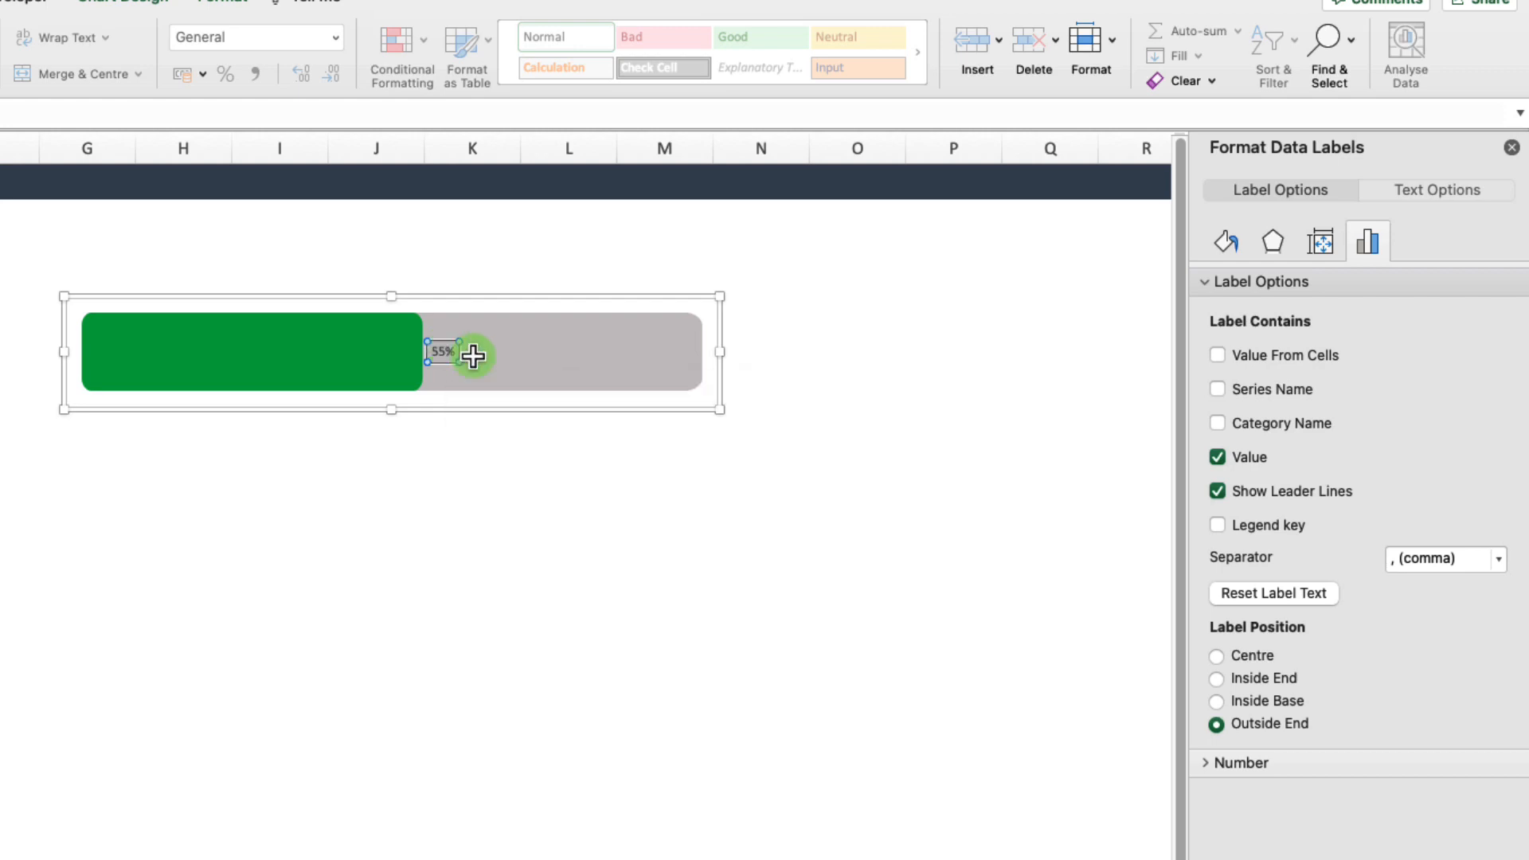
left_click(1217, 701)
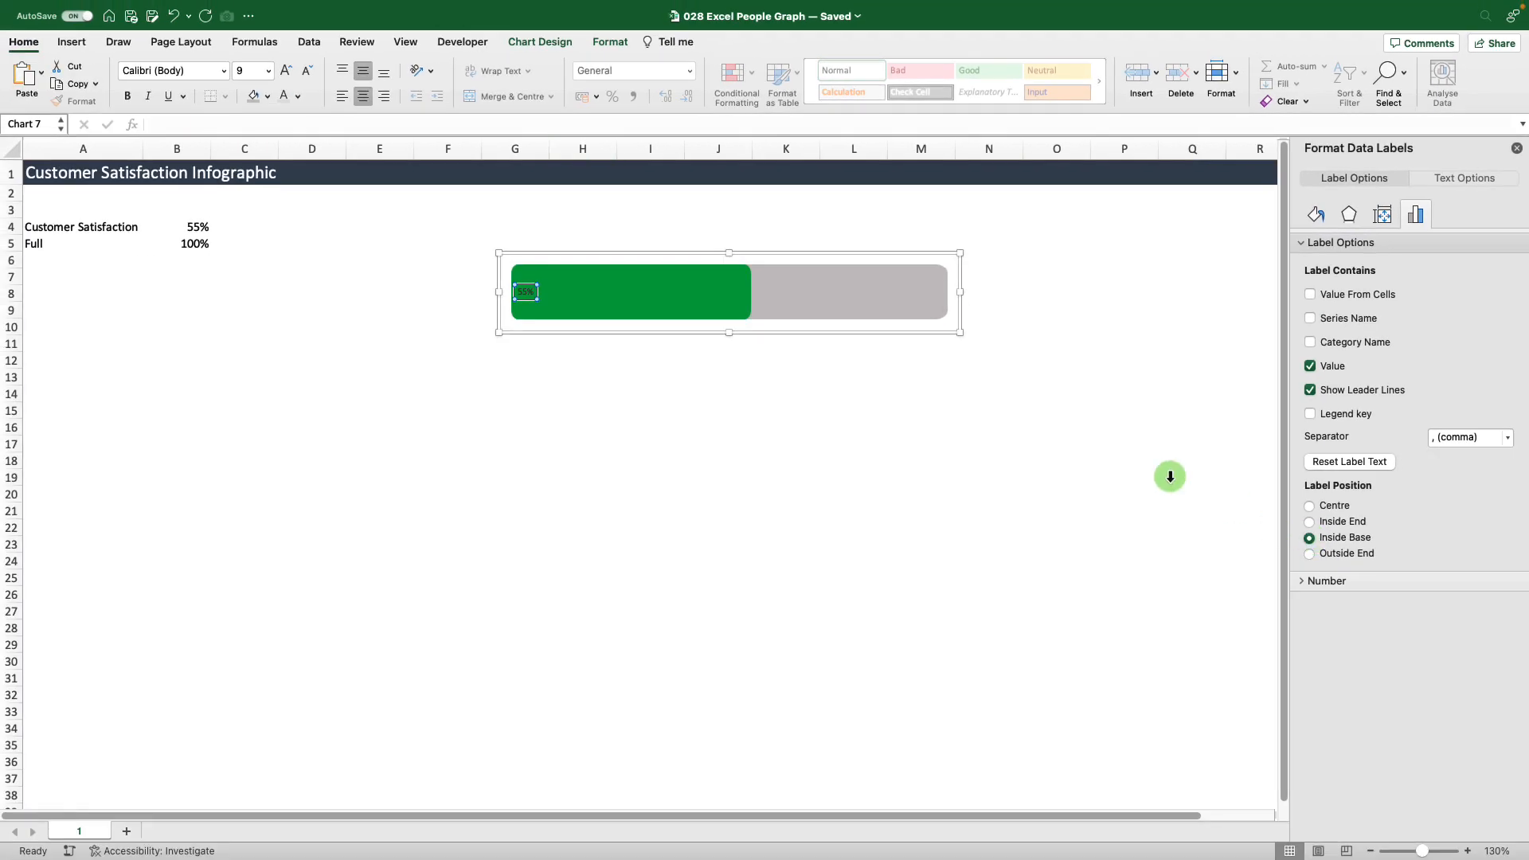
Format the green bar's data label as bold, 20-point Daytona with a light grey font colour
left_click(267, 71)
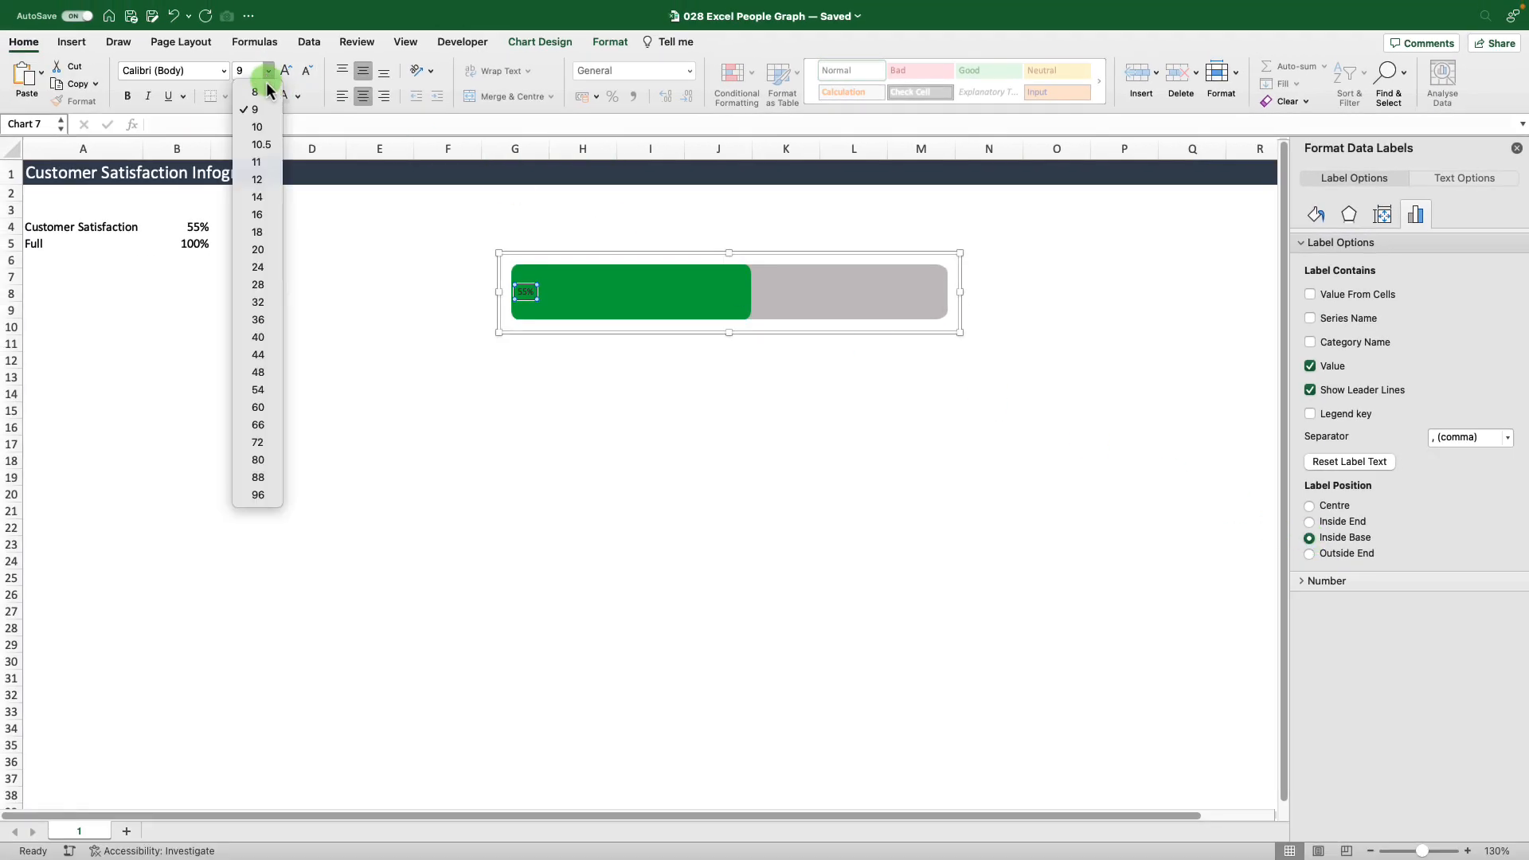
left_click(269, 247)
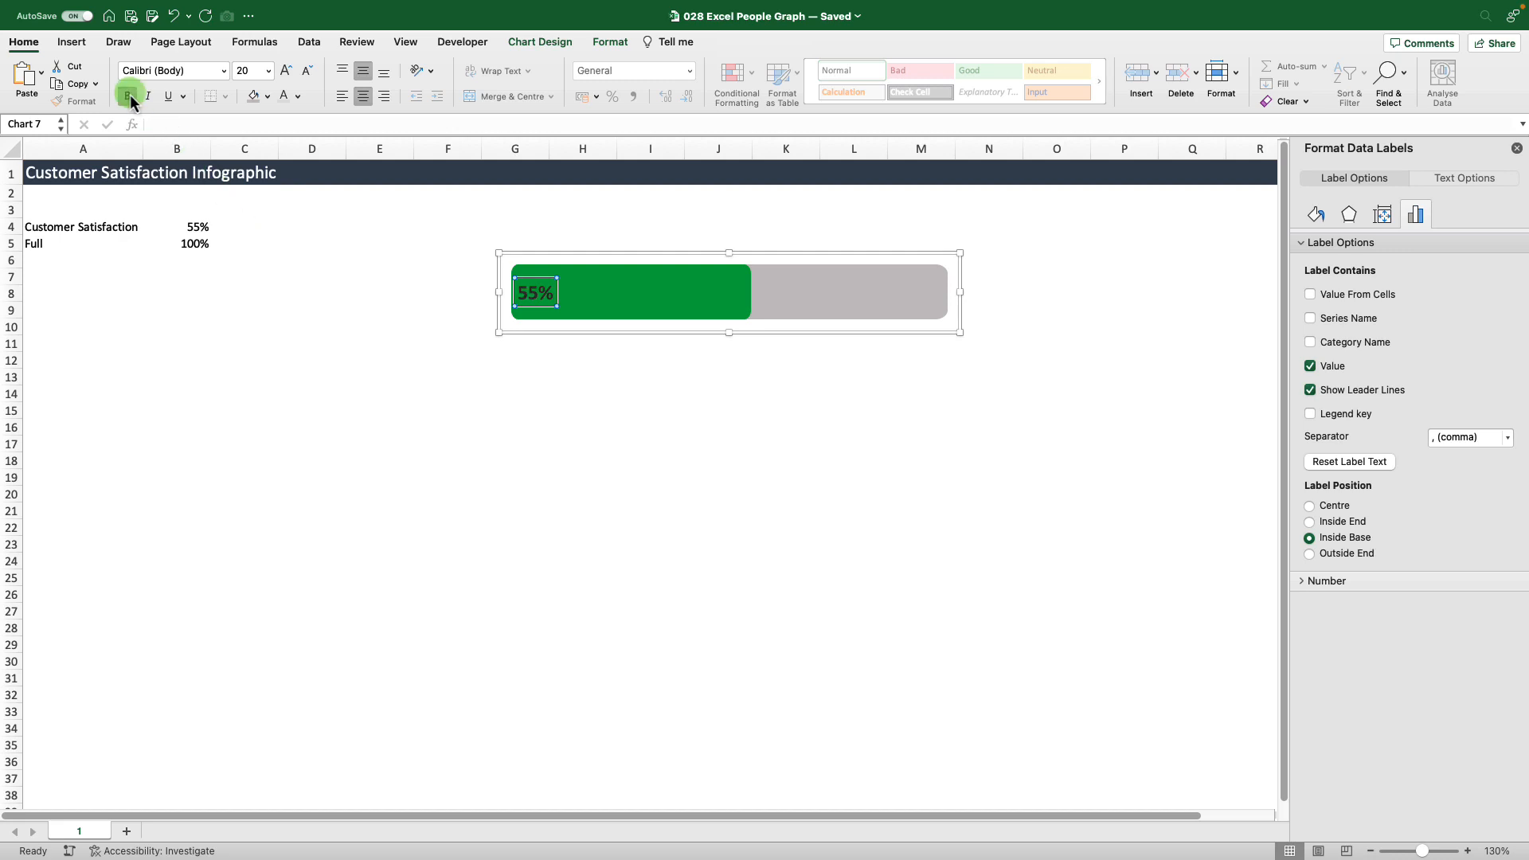
left_click(226, 74)
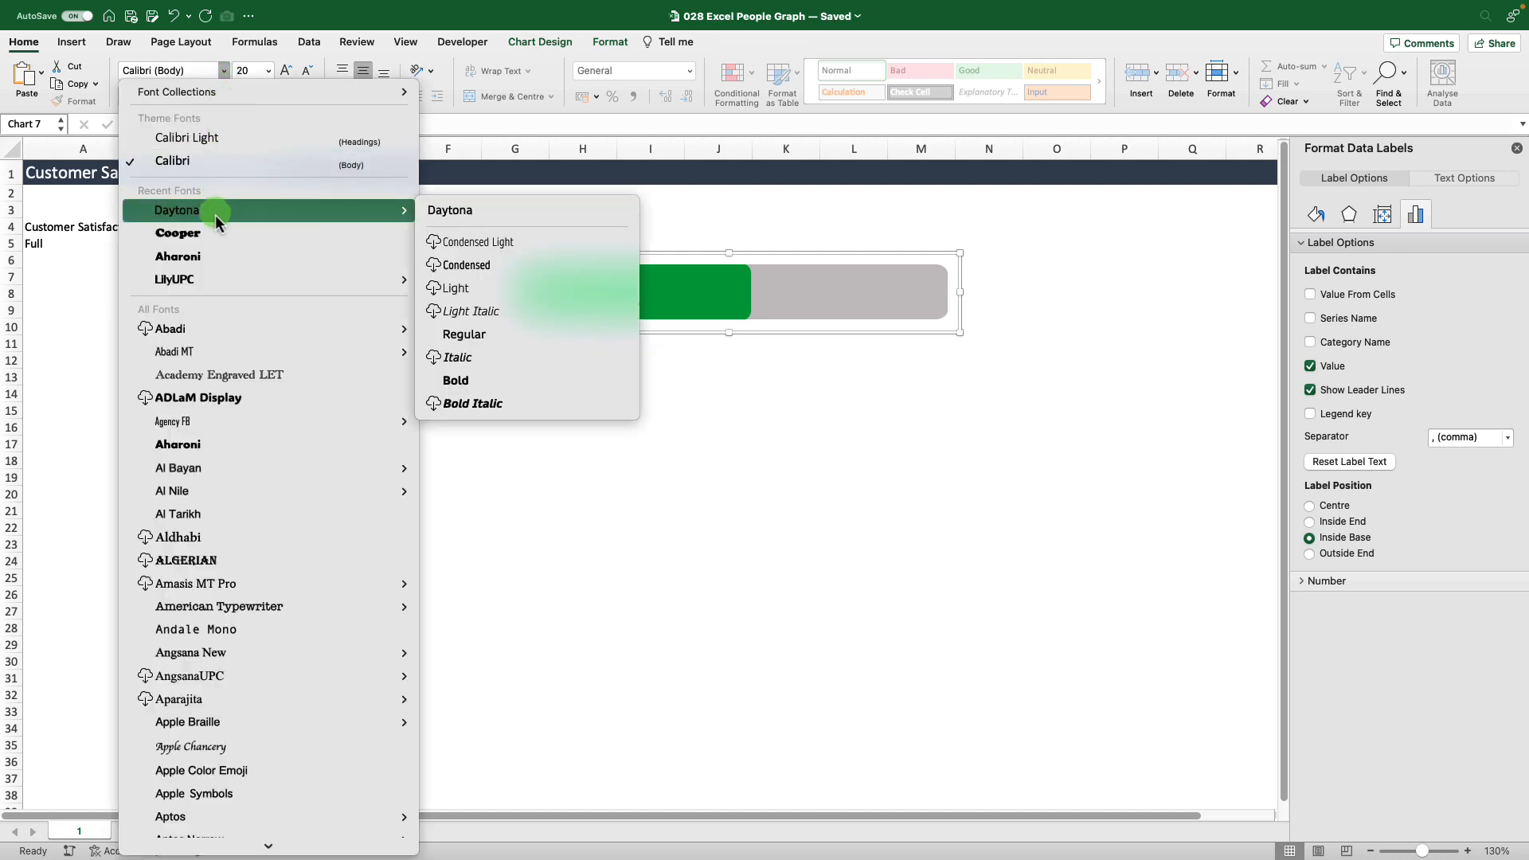
left_click(215, 213)
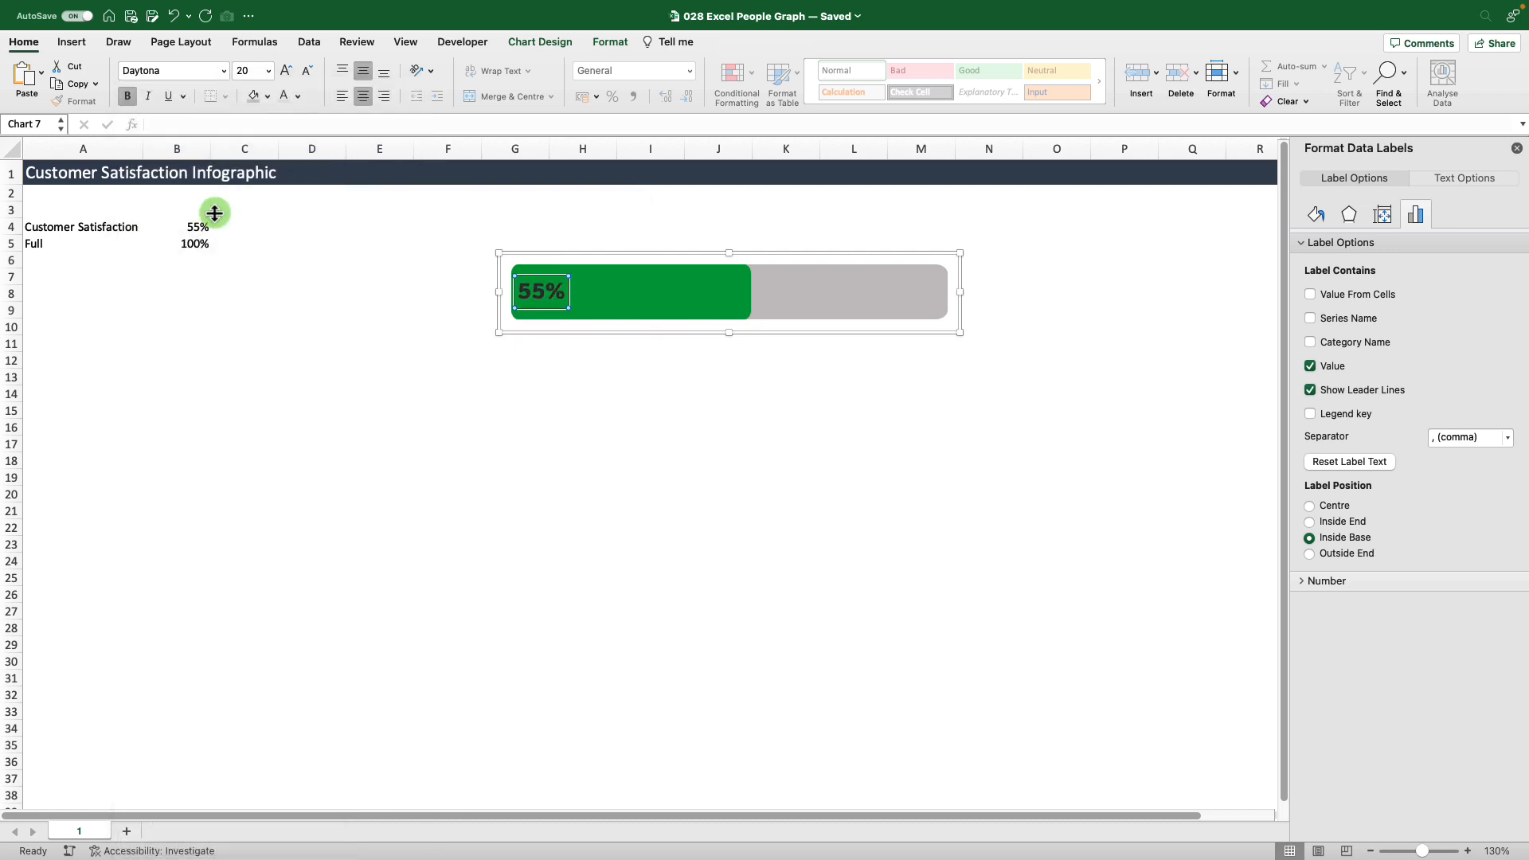
left_click(299, 97)
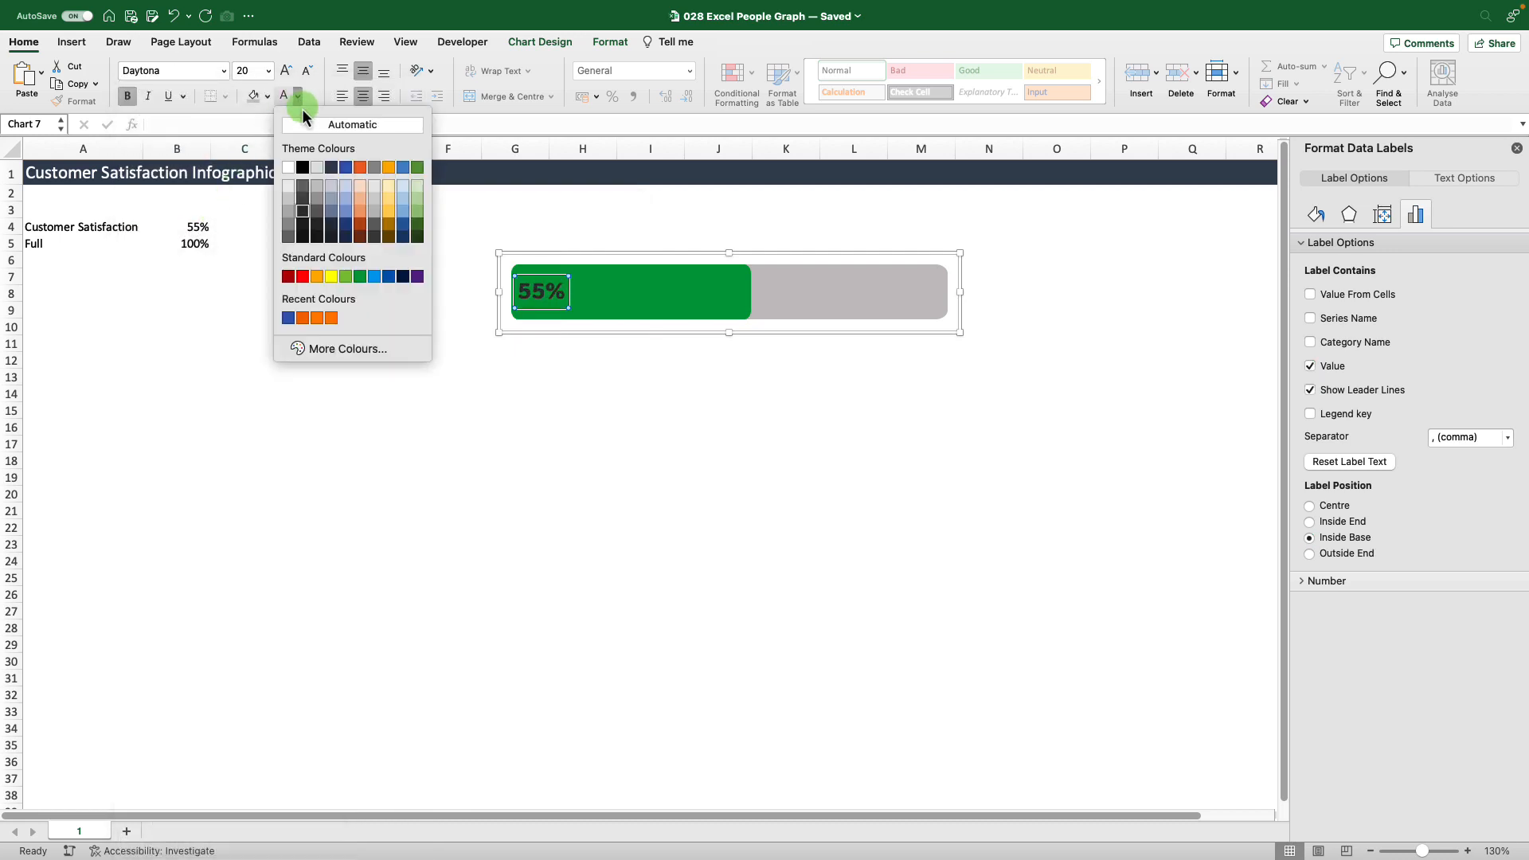
left_click(319, 186)
left_click(334, 321)
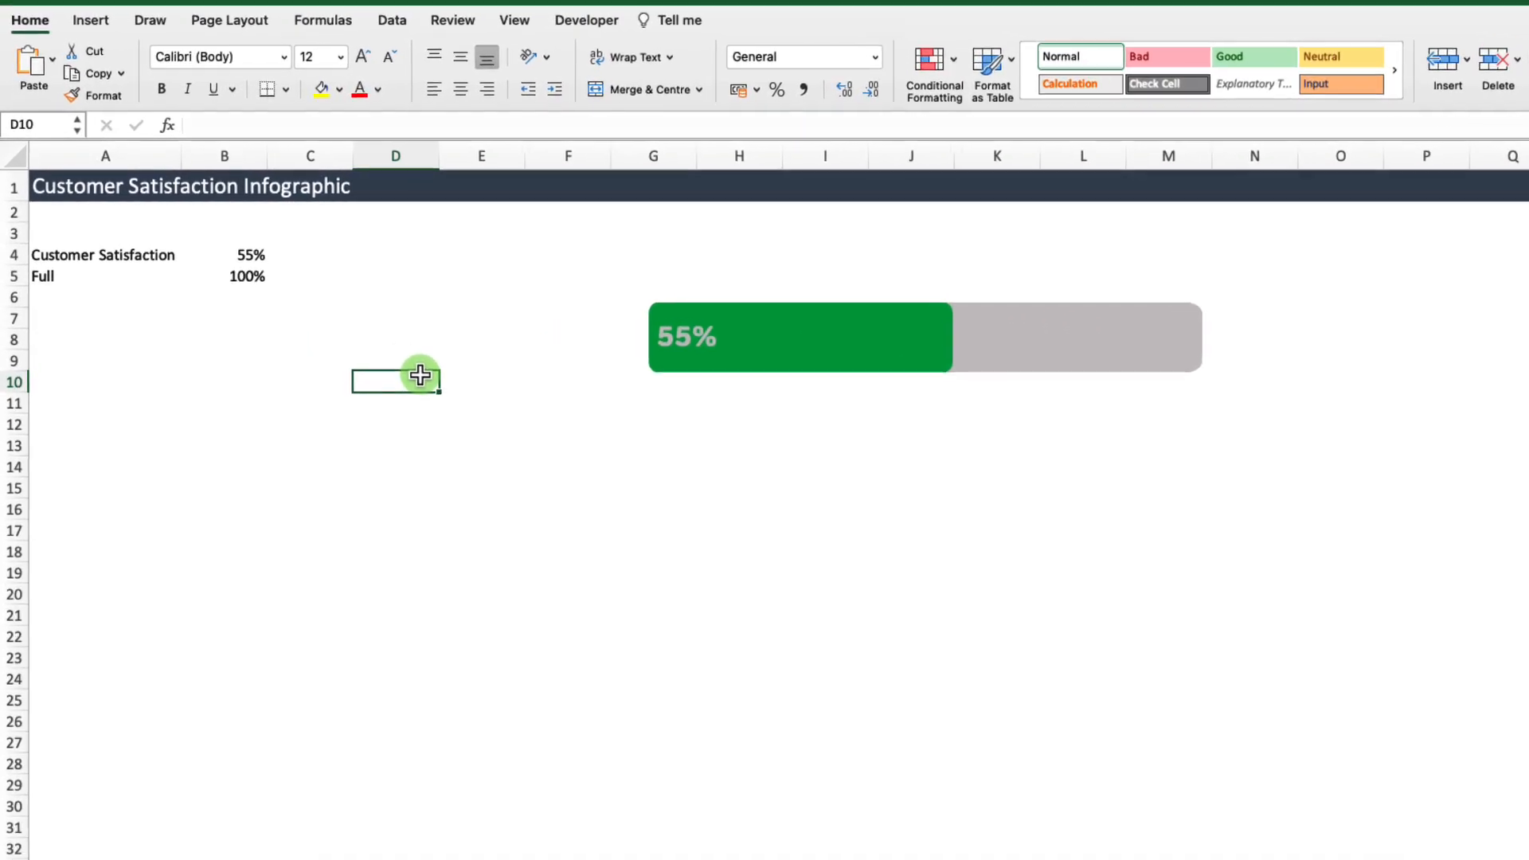
Search the stock icons for "customer" and insert the solid icon of three people beneath a speech board
left_click(100, 25)
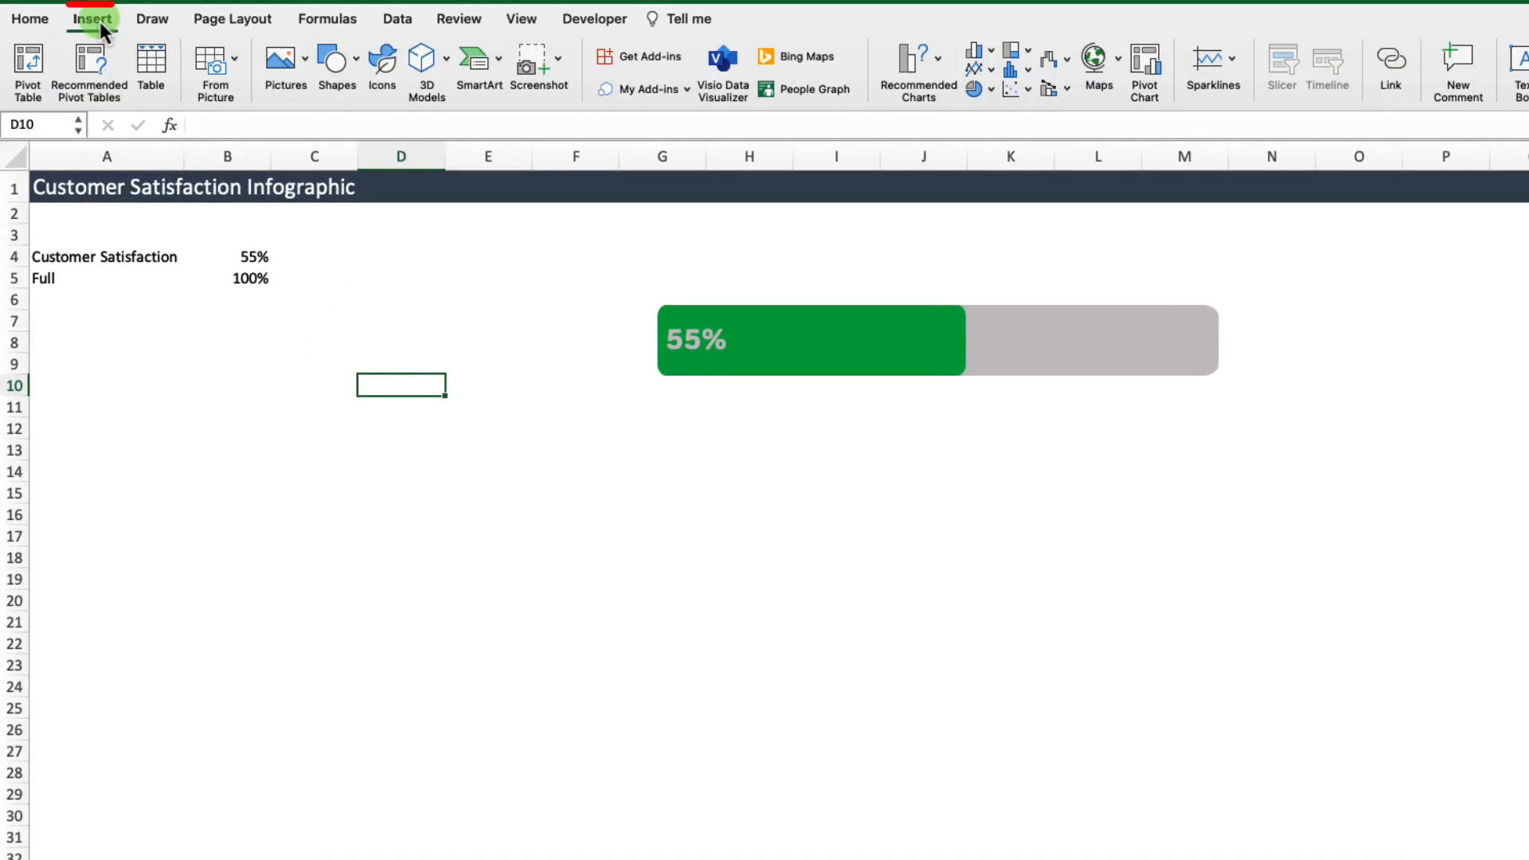
left_click(383, 60)
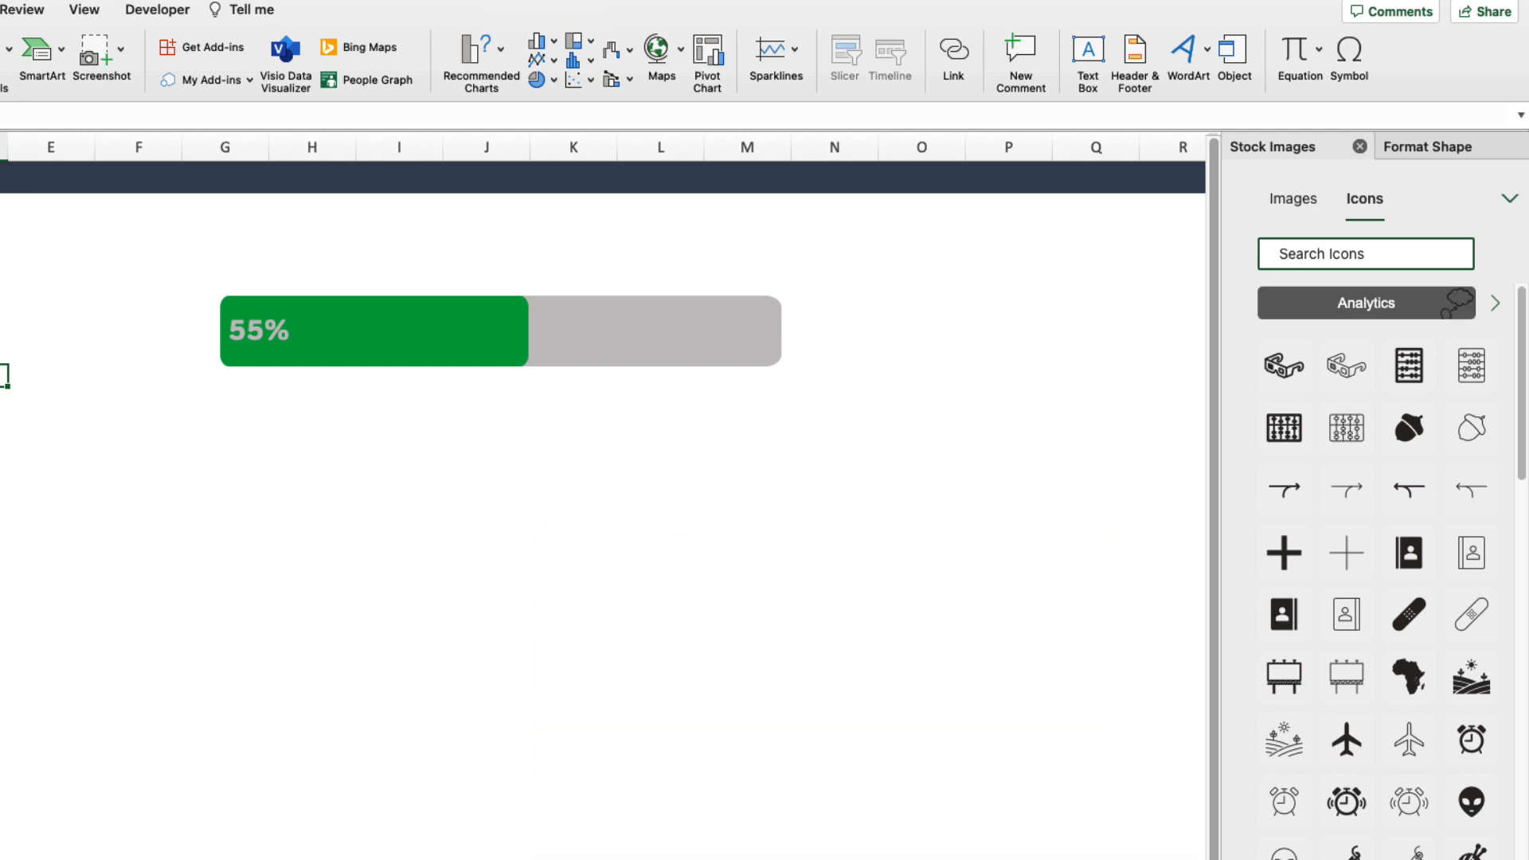
left_click(1337, 254)
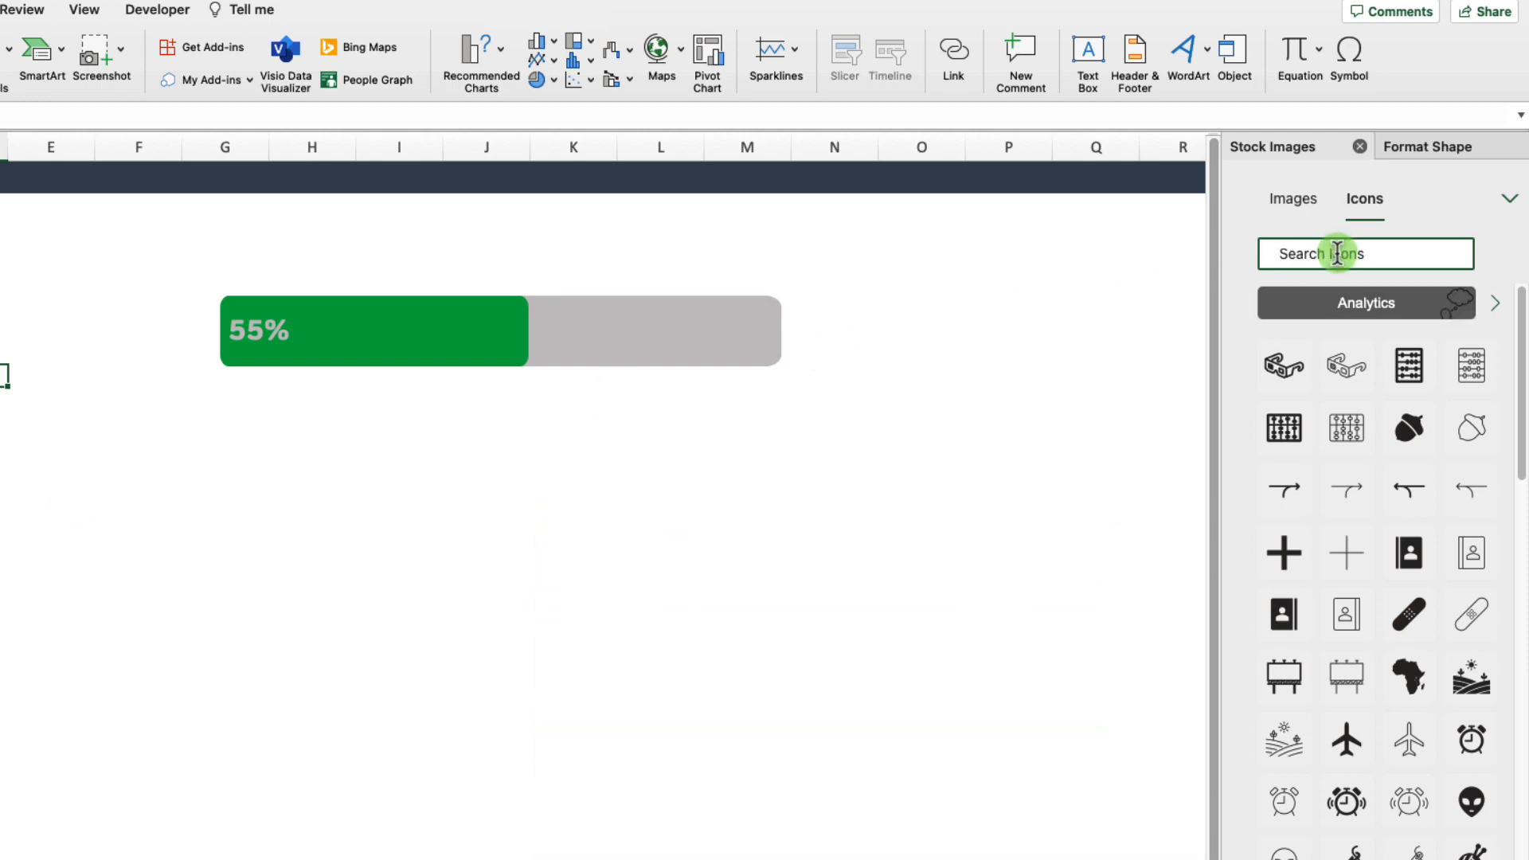
type("customer")
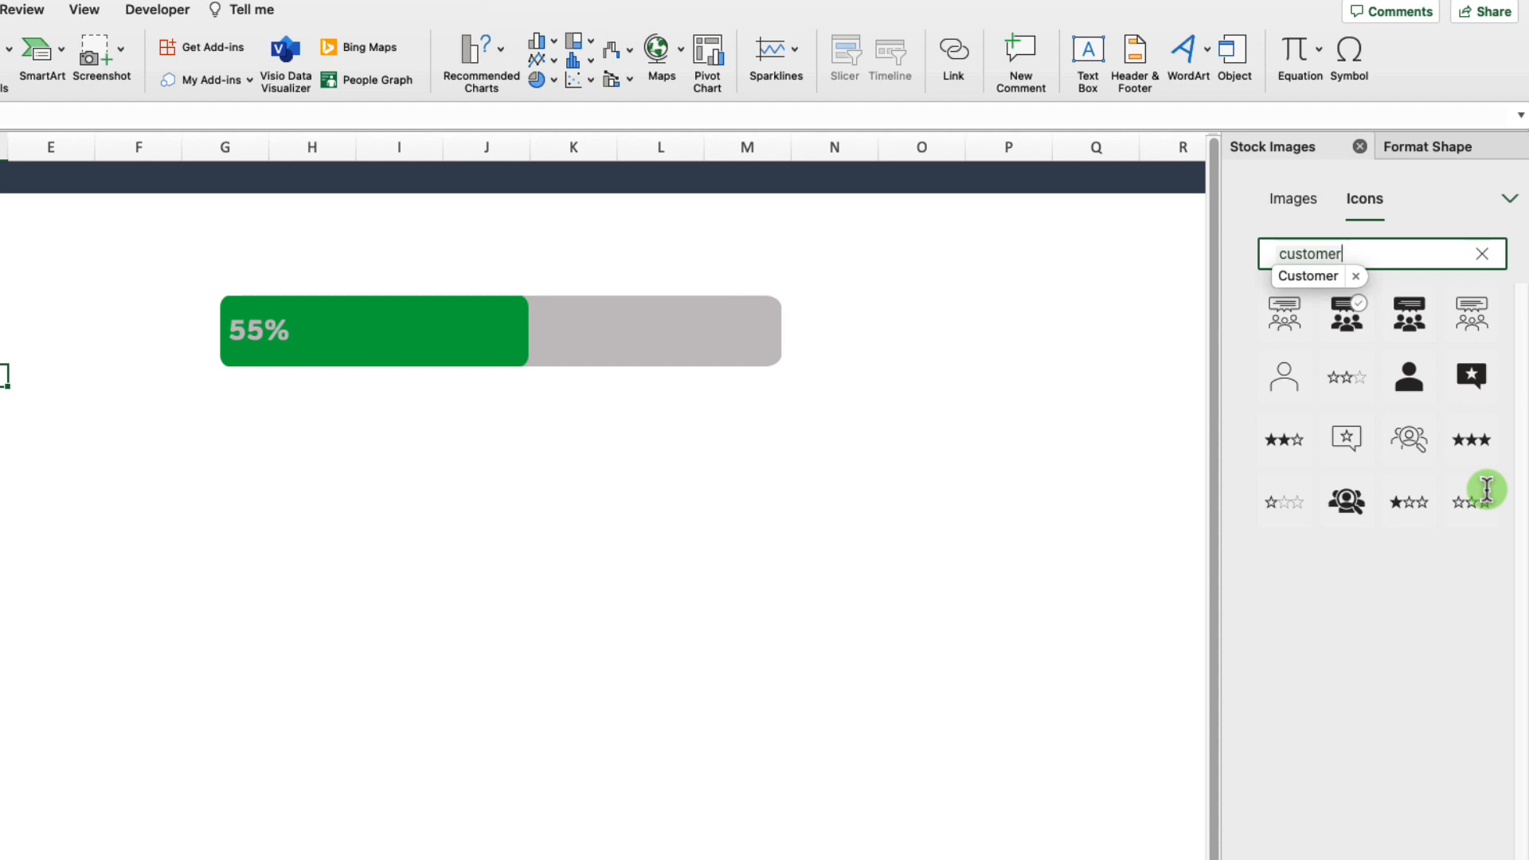
left_click(1360, 302)
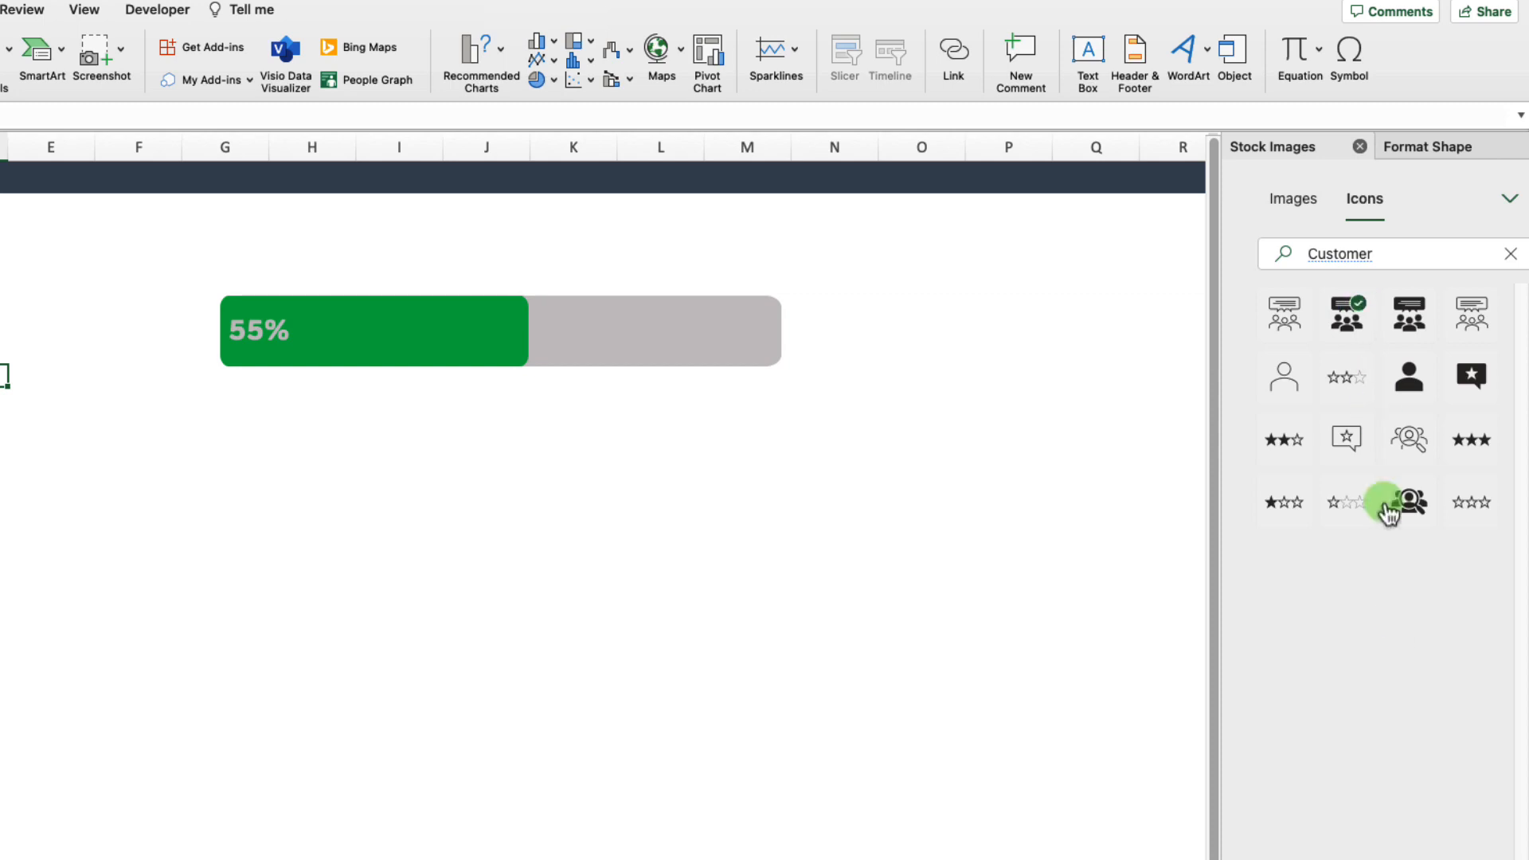
left_click(1433, 857)
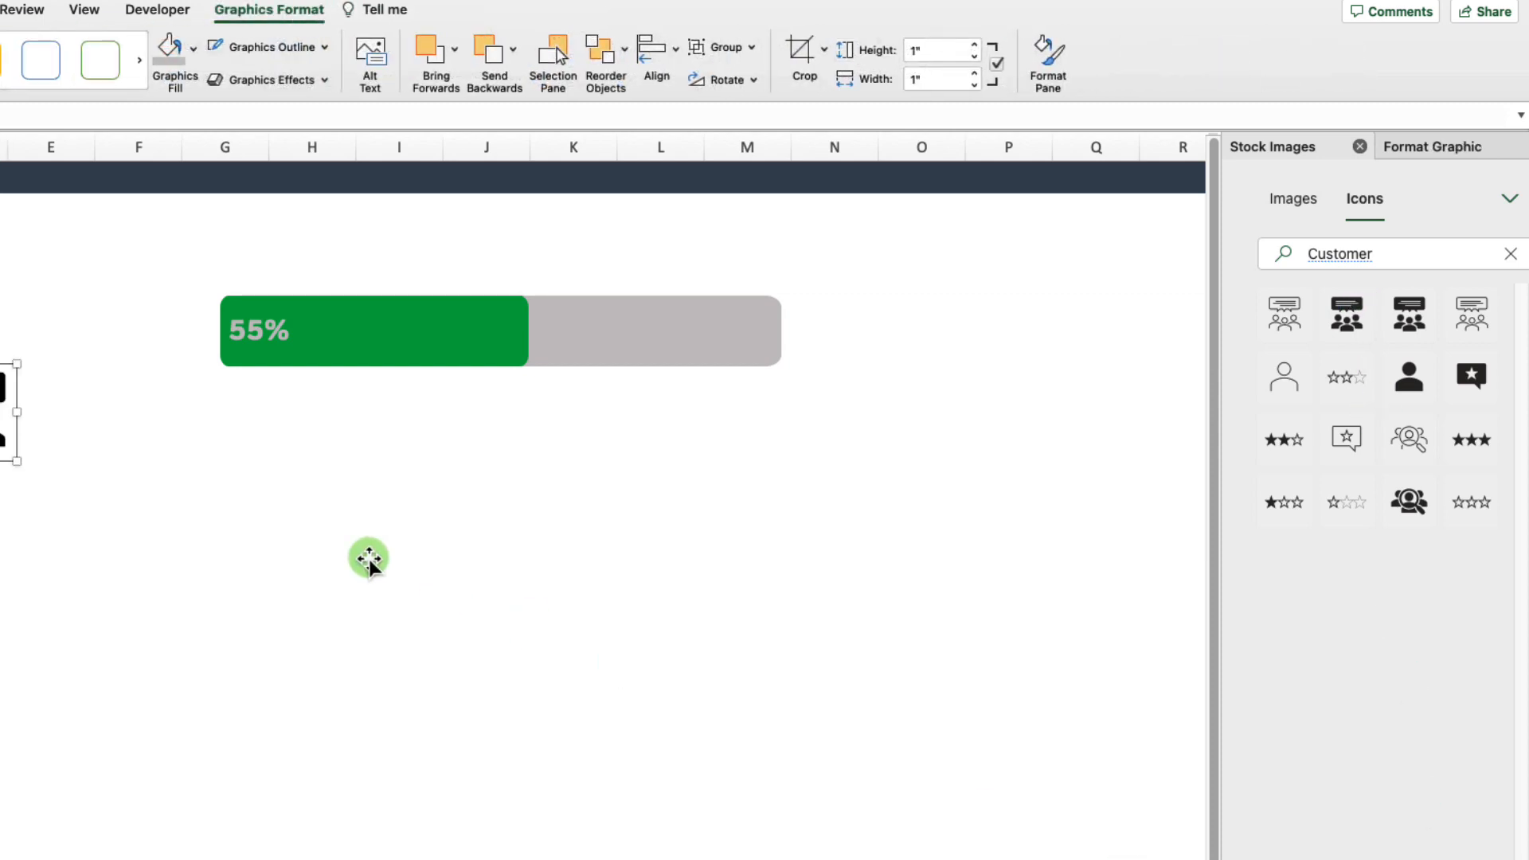
Resize the icon to about 0.65" square, fill it light grey and place it inside the green bar's far end
left_click_drag(8, 410, 383, 448)
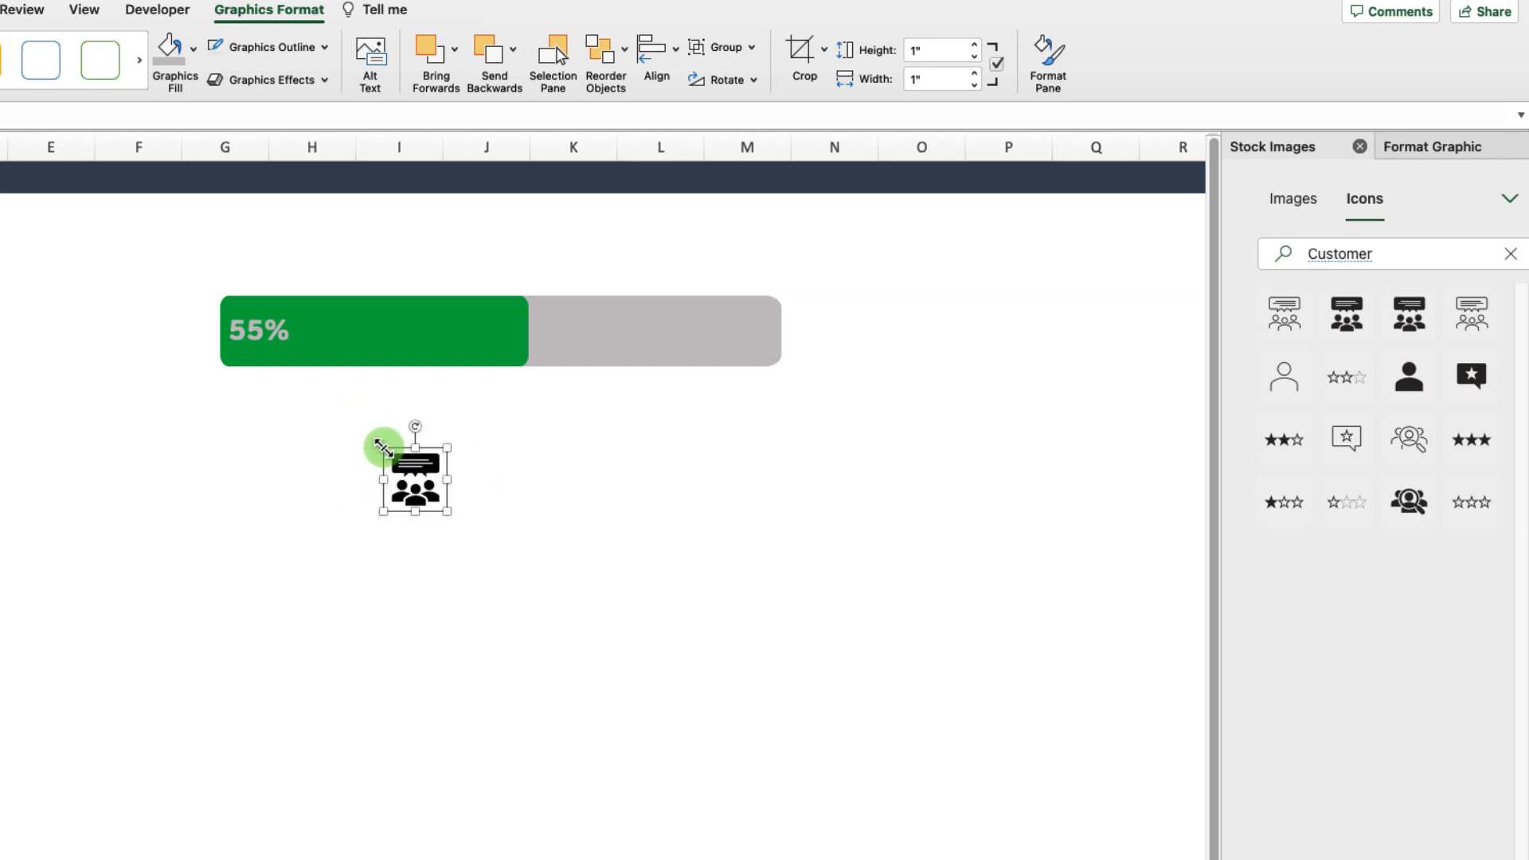
left_click(170, 49)
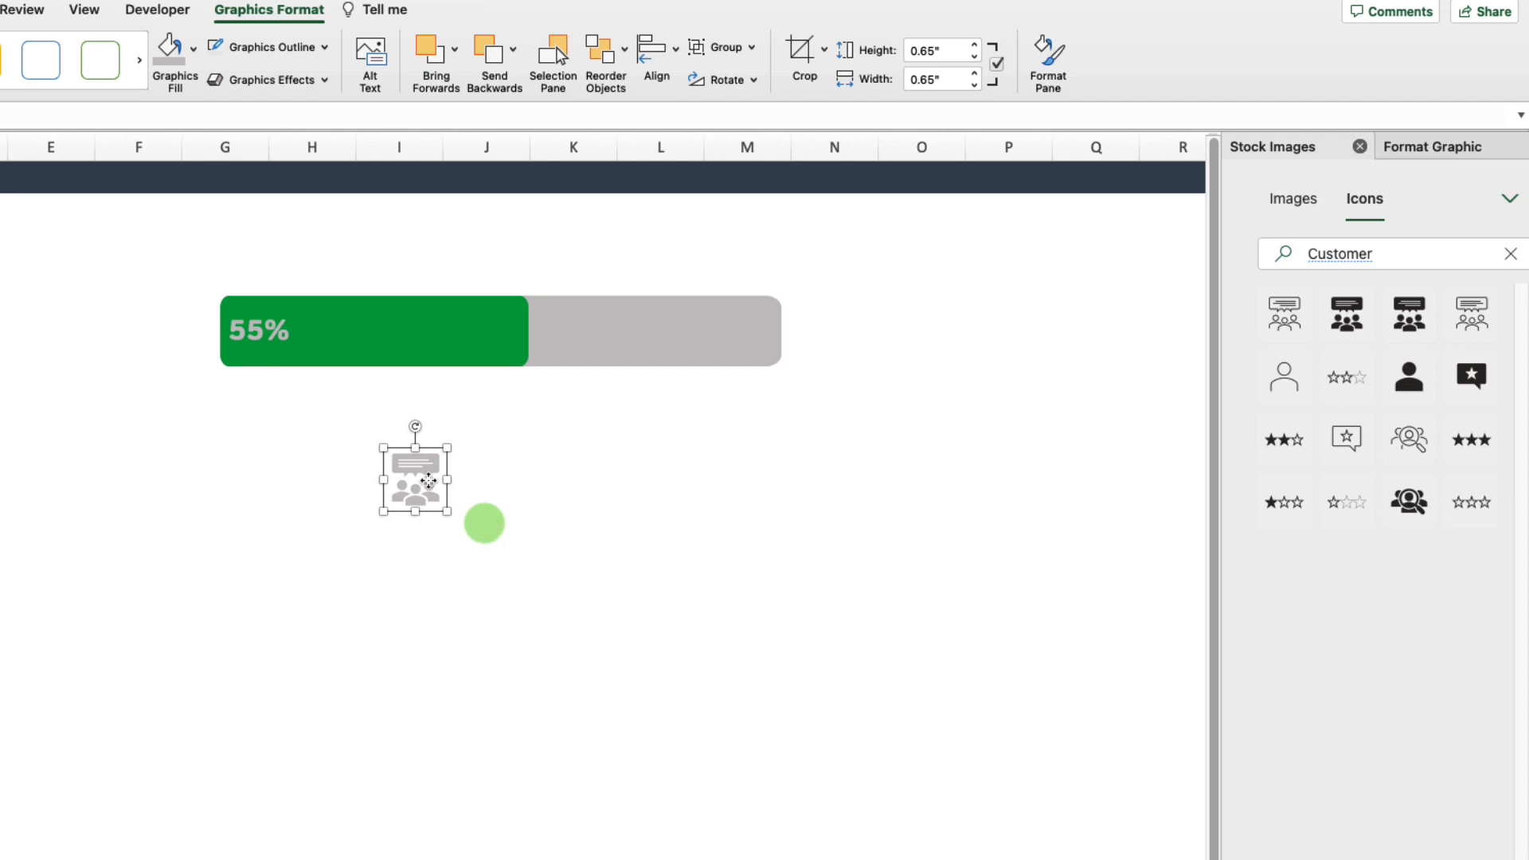
left_click_drag(427, 481, 489, 331)
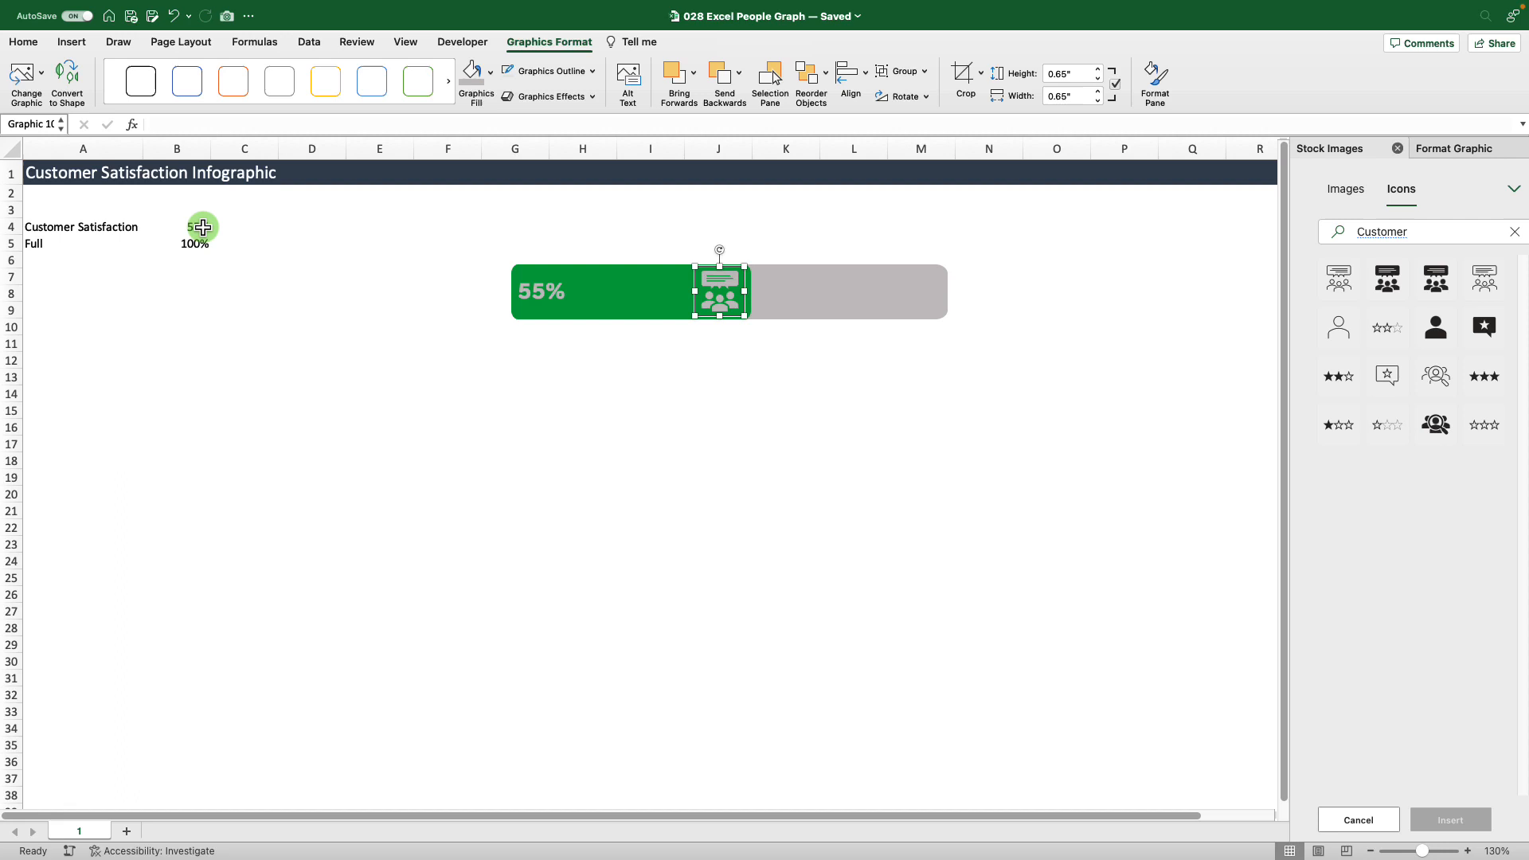
Change the Customer Satisfaction value in B4 to 35%
left_click(203, 228)
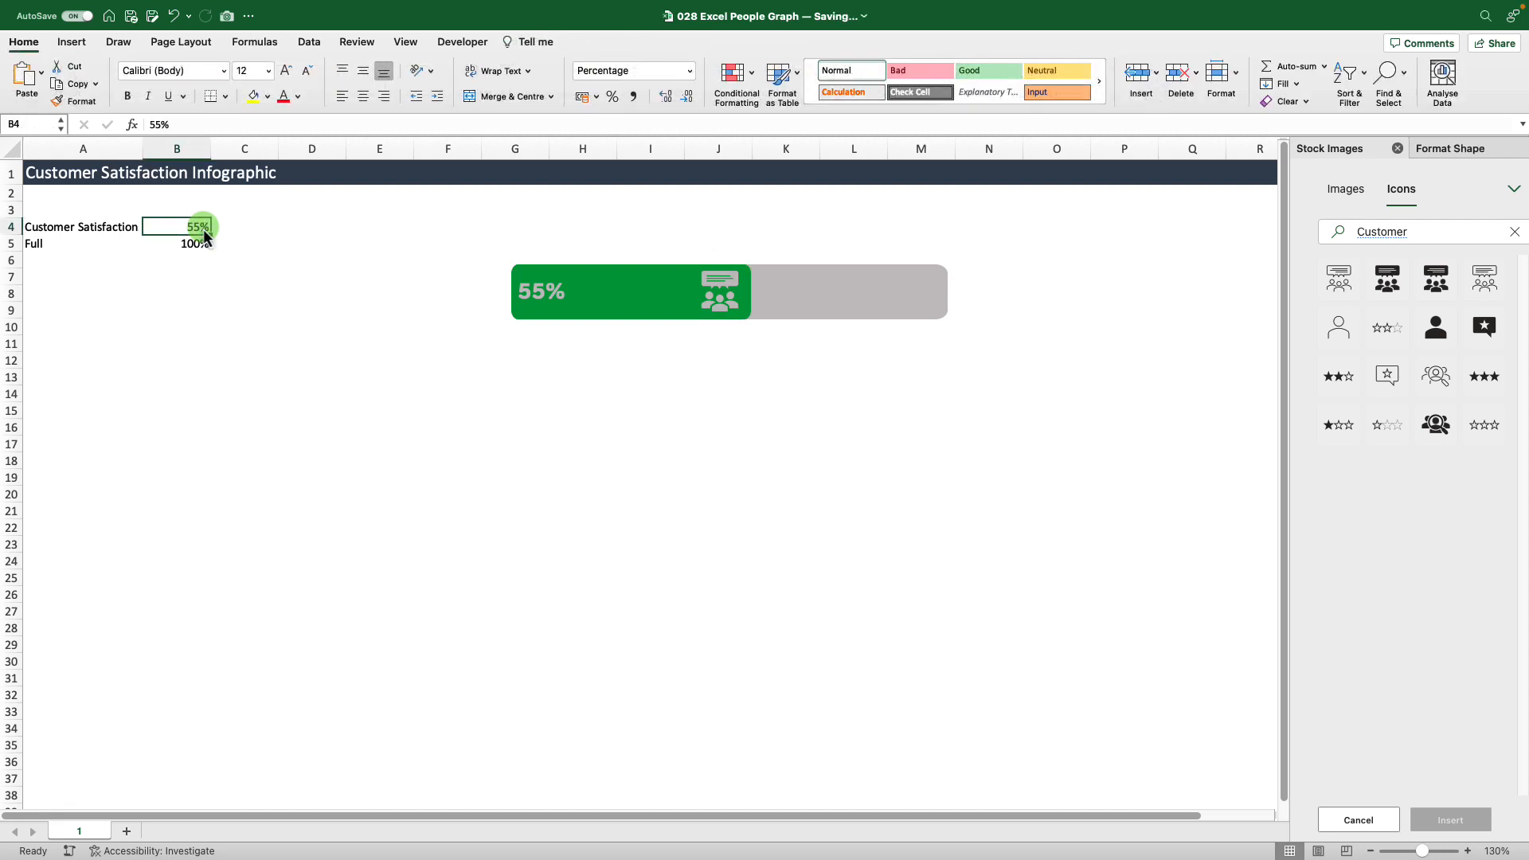
type("35")
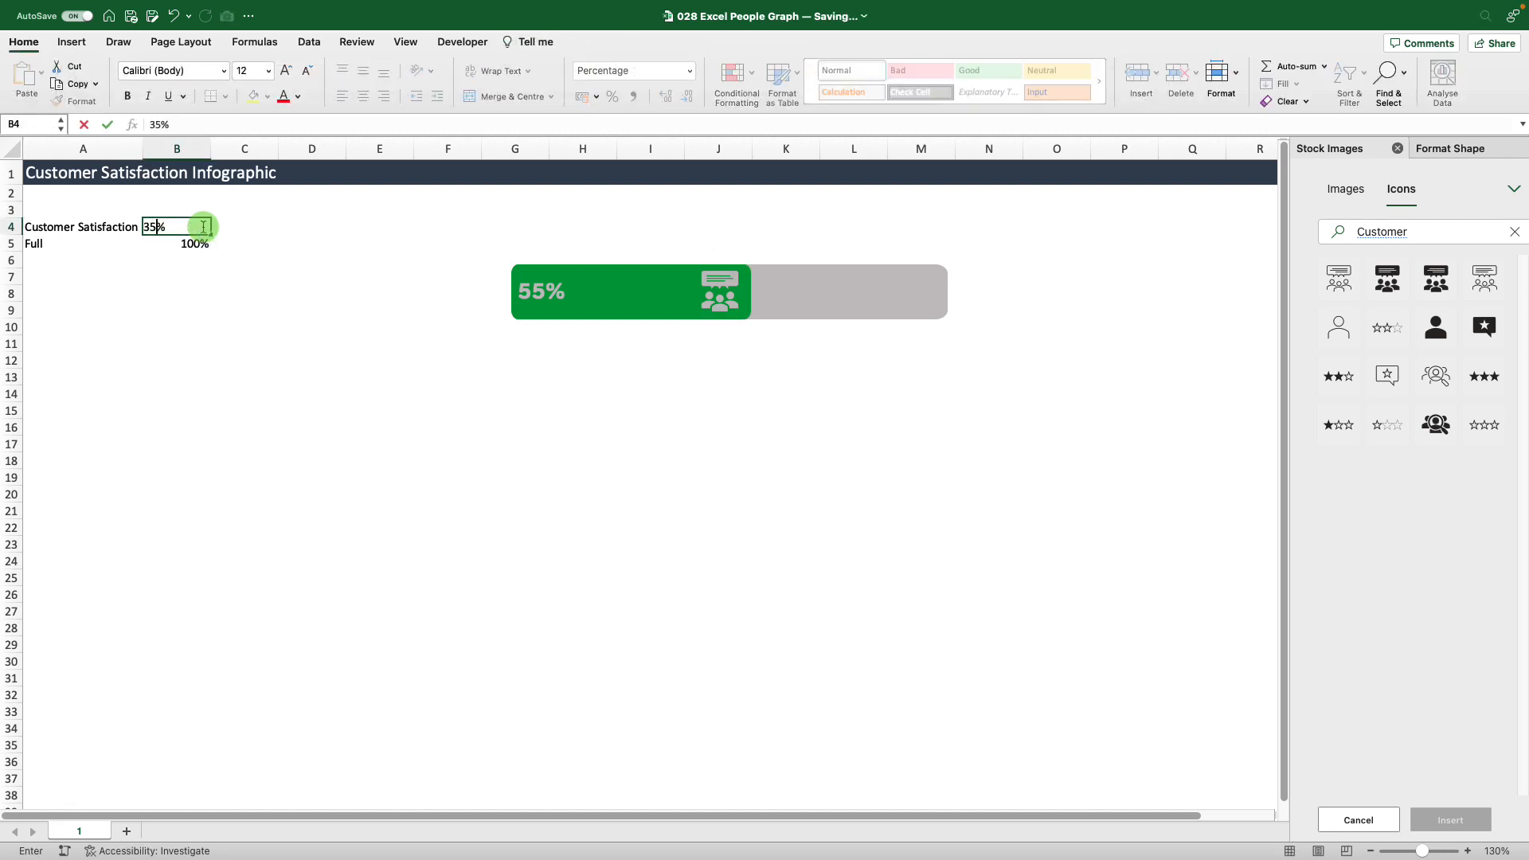
key("Return")
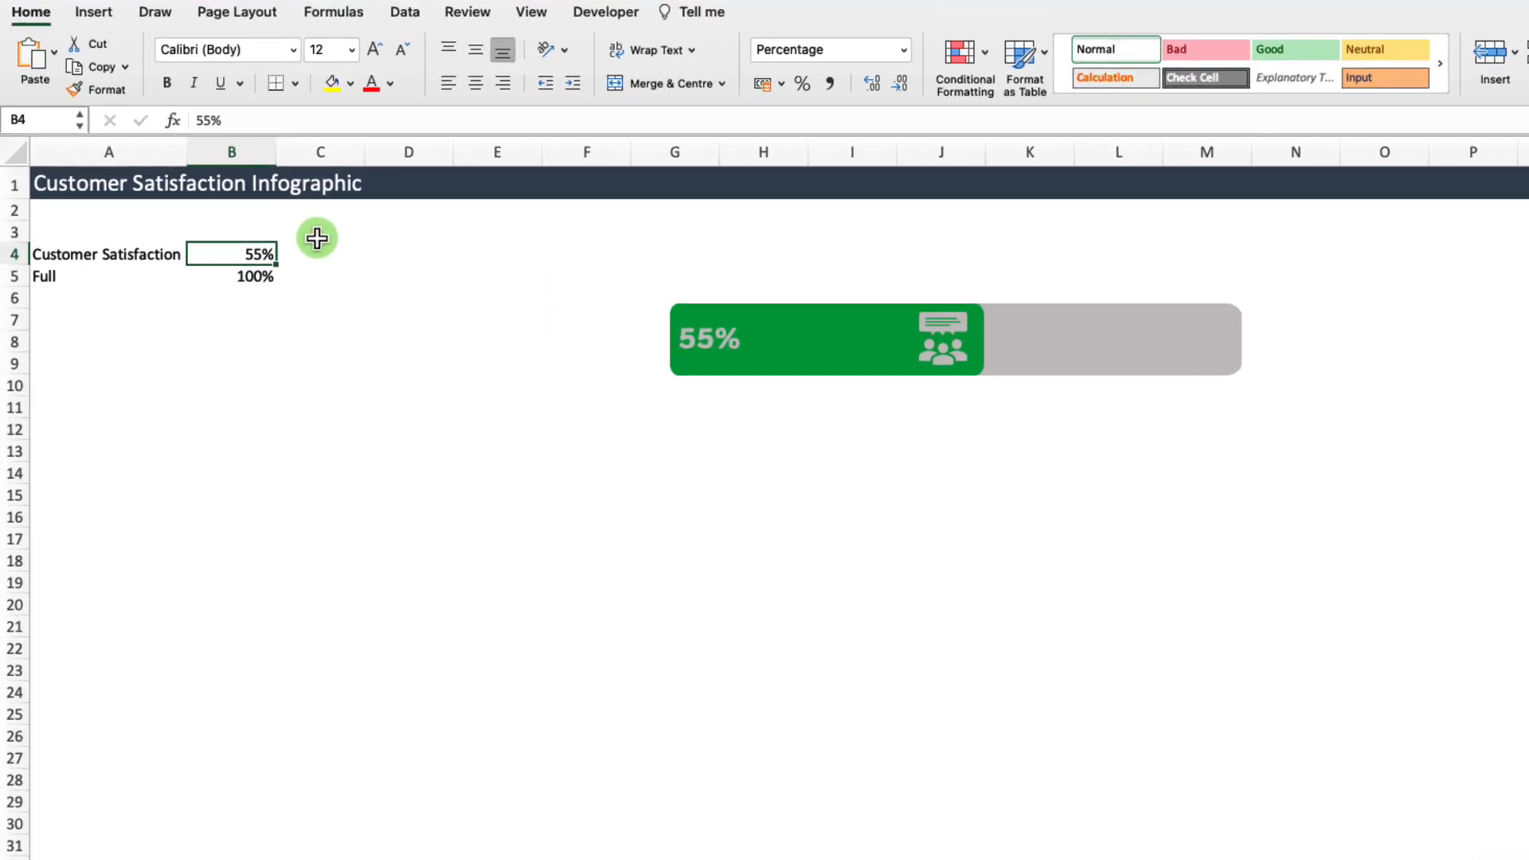
Enter the heading "Icon" in C3 and link C4 to the Customer Satisfaction value with =B4
left_click(318, 239)
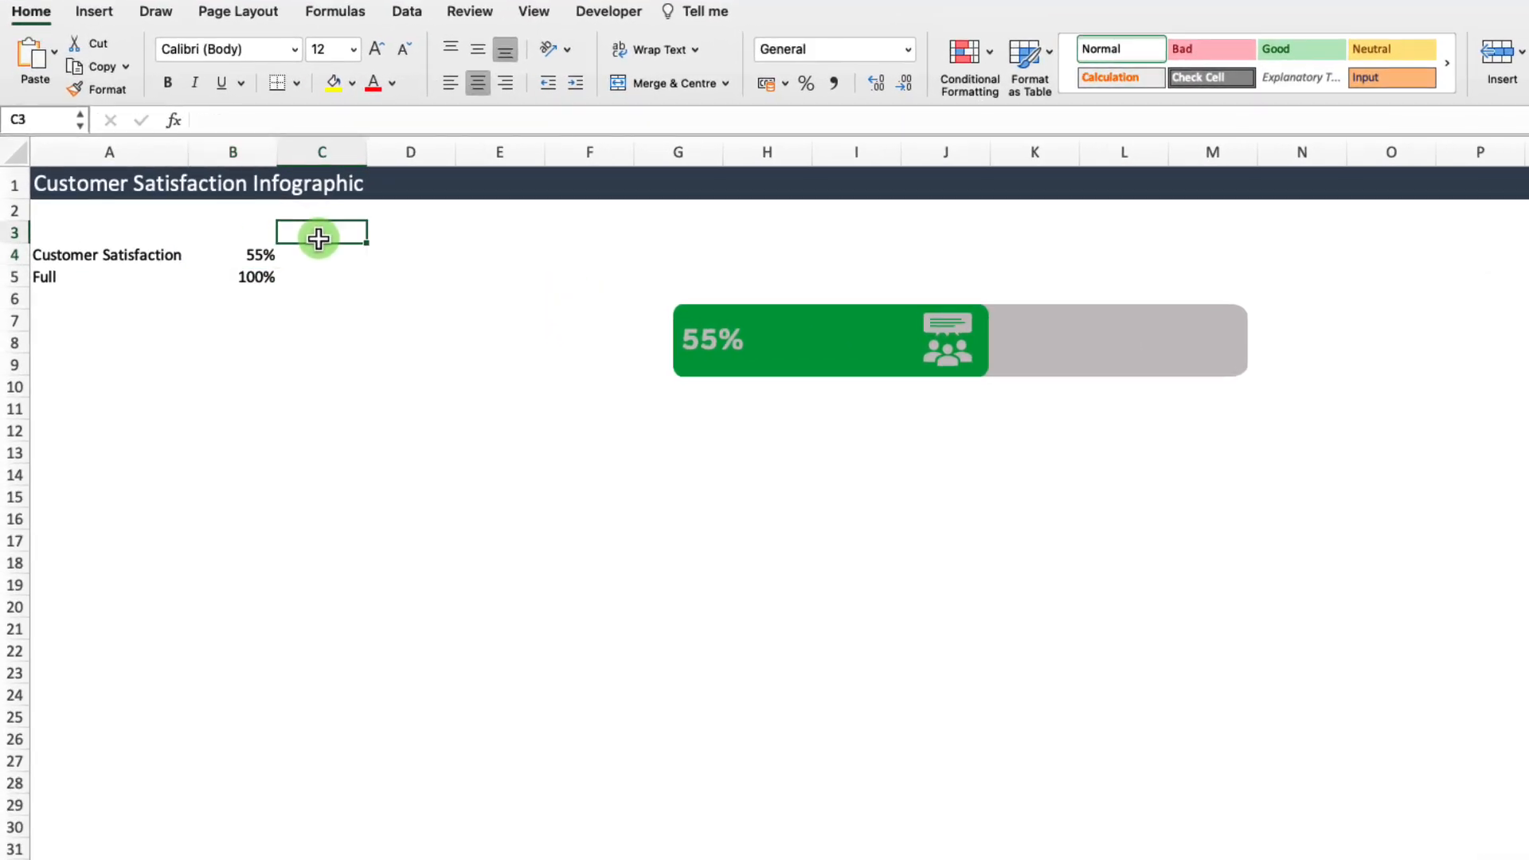
type("Icon")
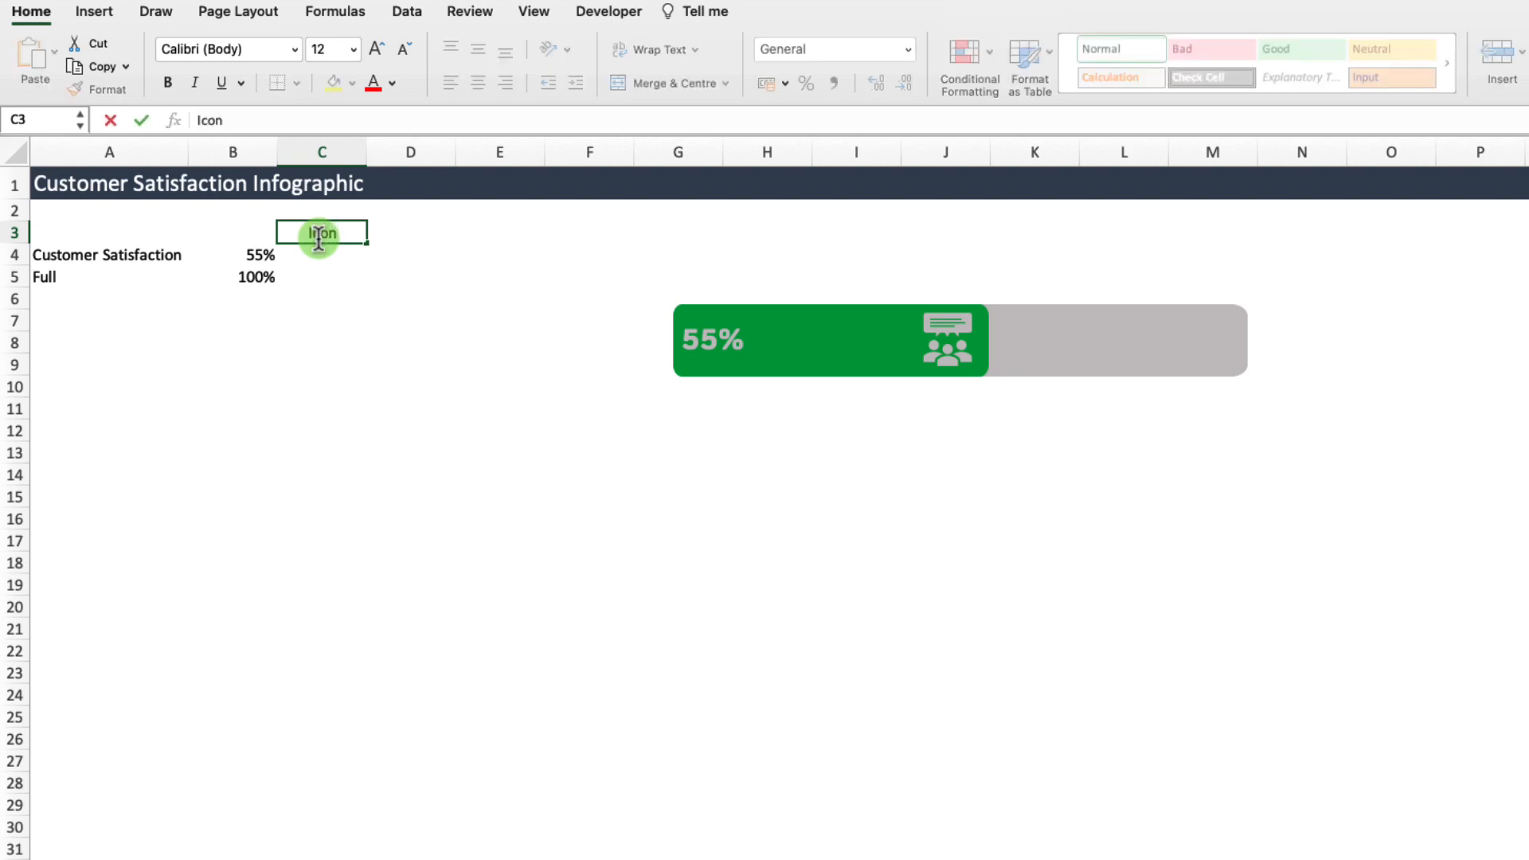
key("Return")
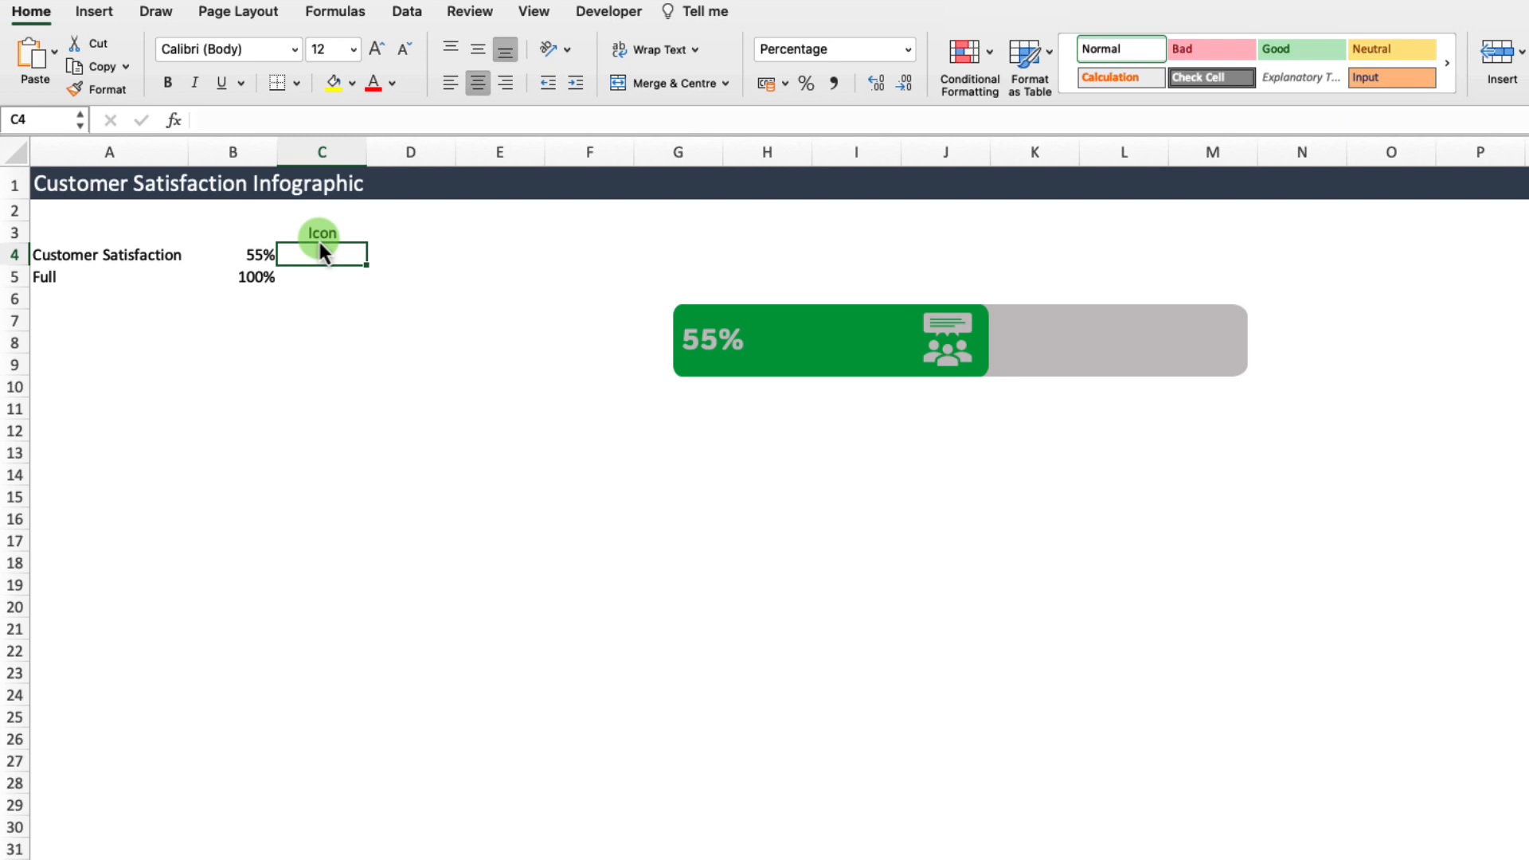
type("=")
key("Left")
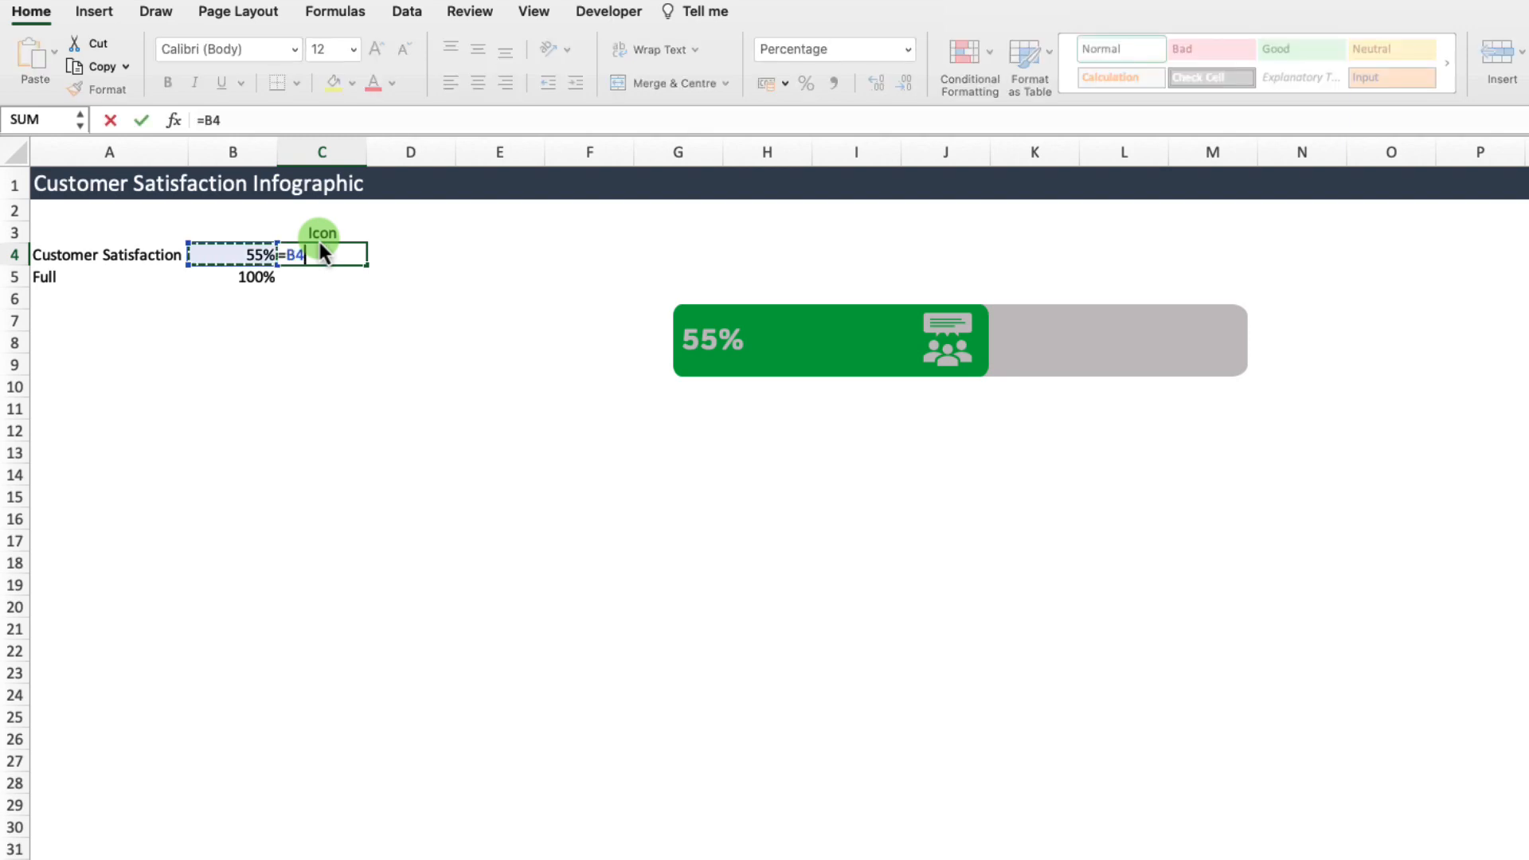
key("Return")
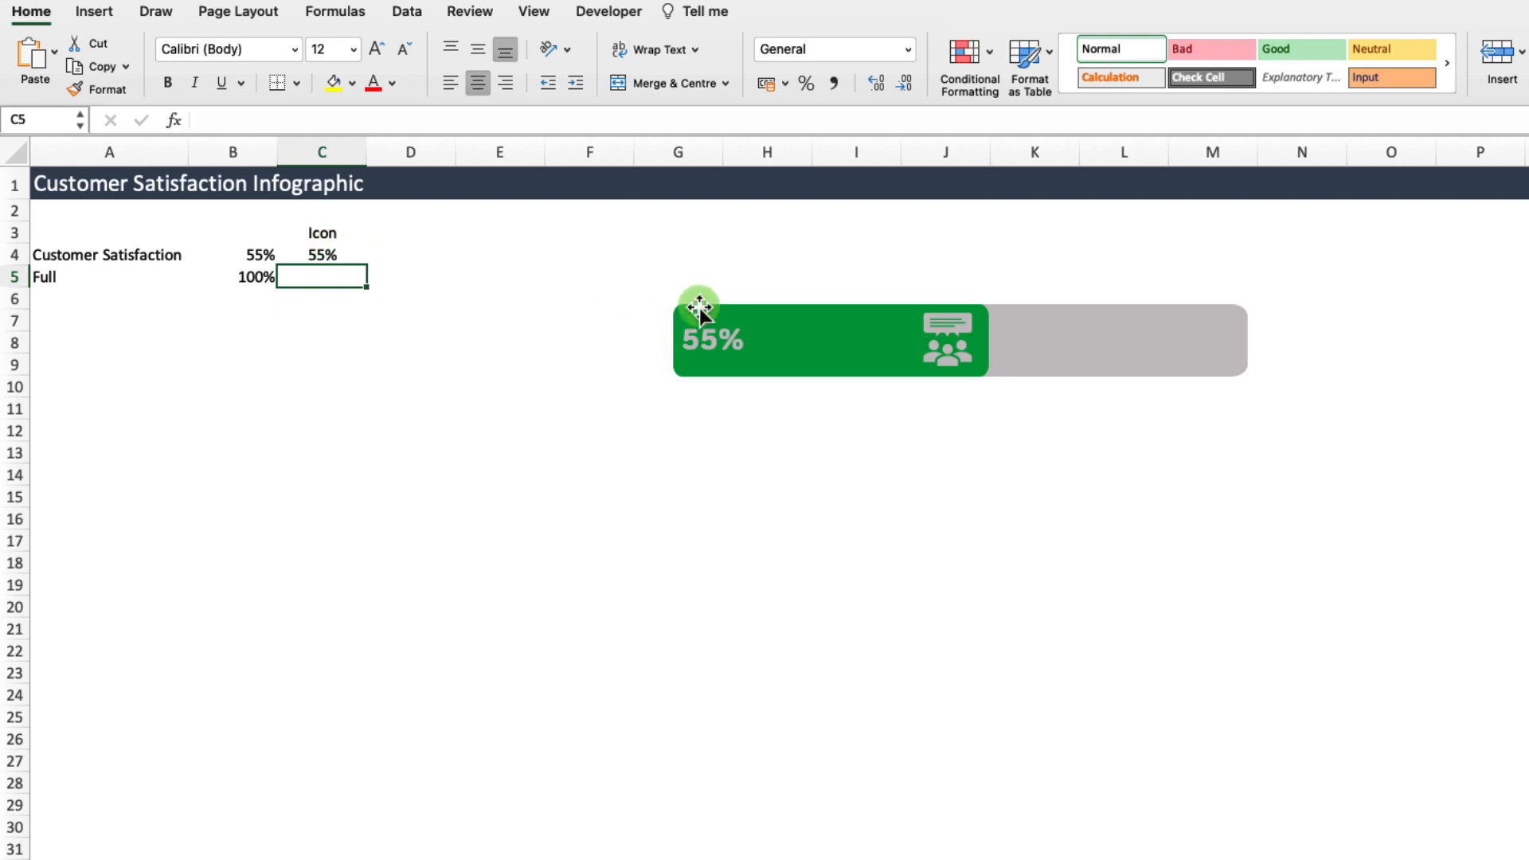
Move the icon off the bar to below the chart, and add a chart data series named from cell C3
left_click_drag(945, 345, 924, 448)
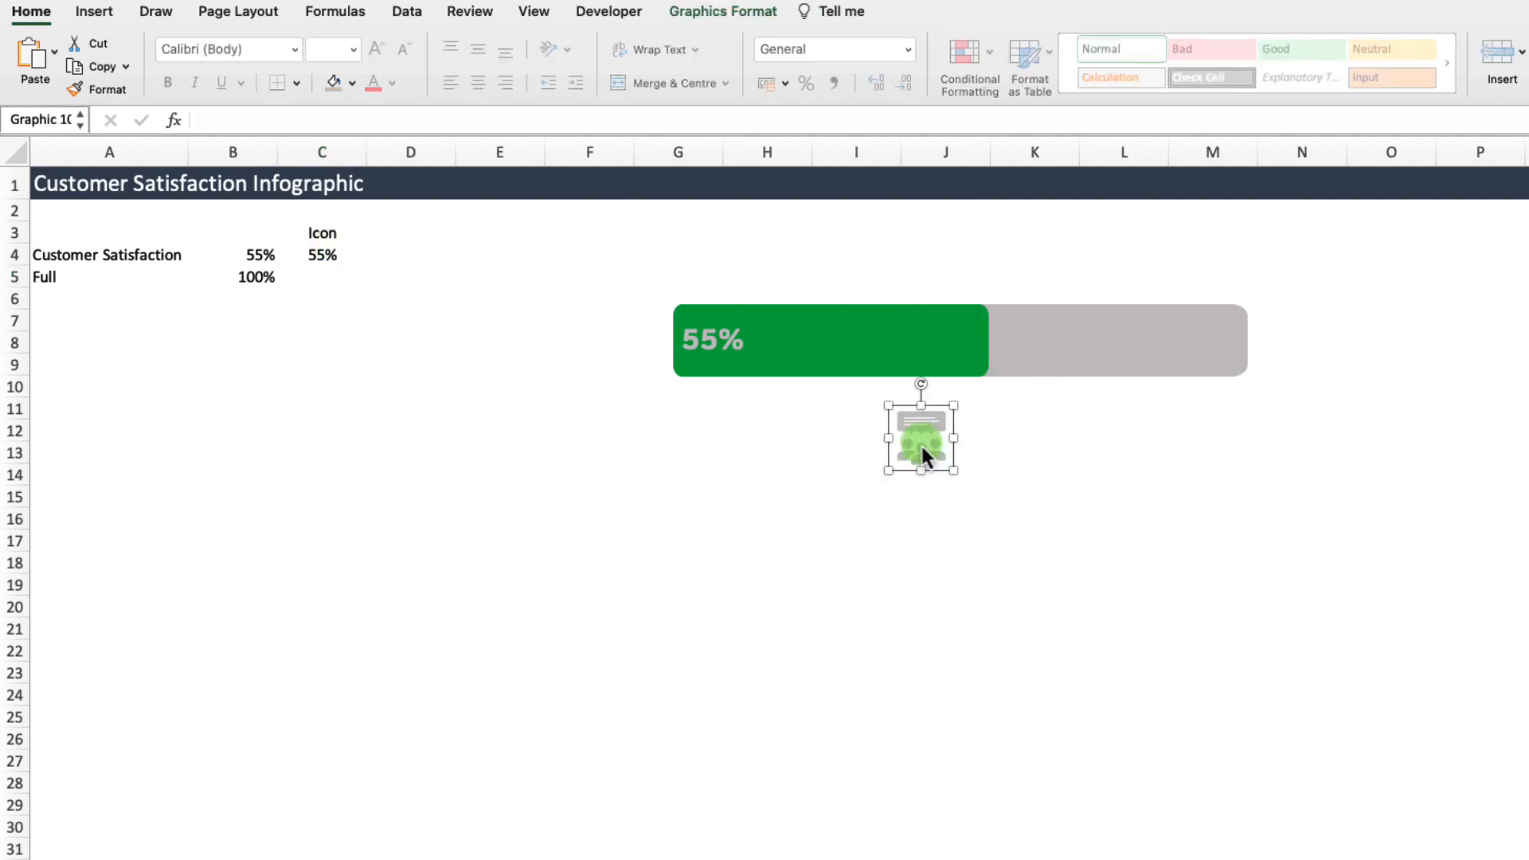
right_click(879, 351)
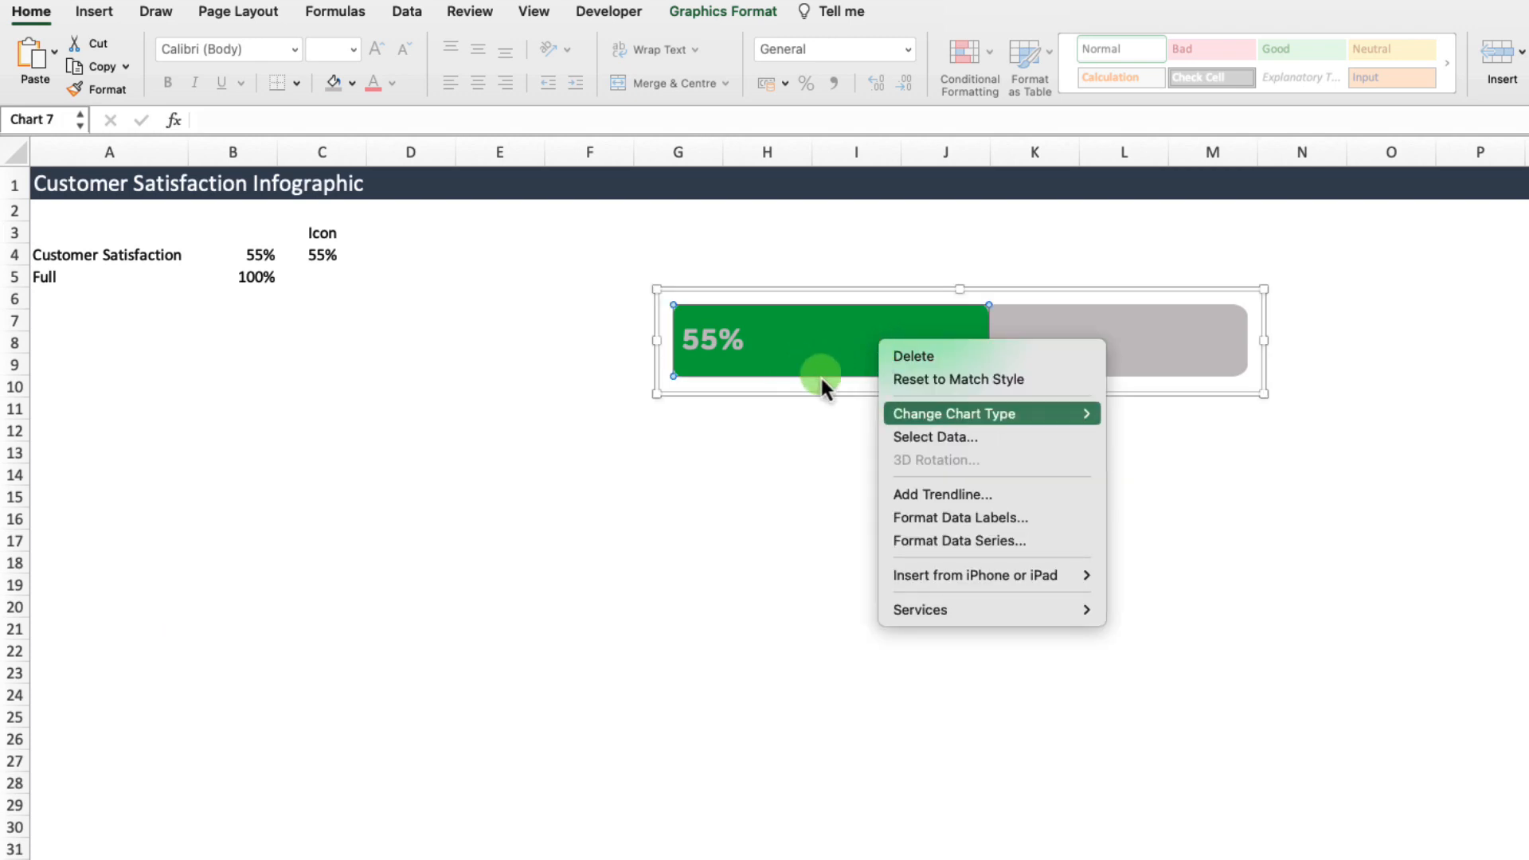
left_click(996, 436)
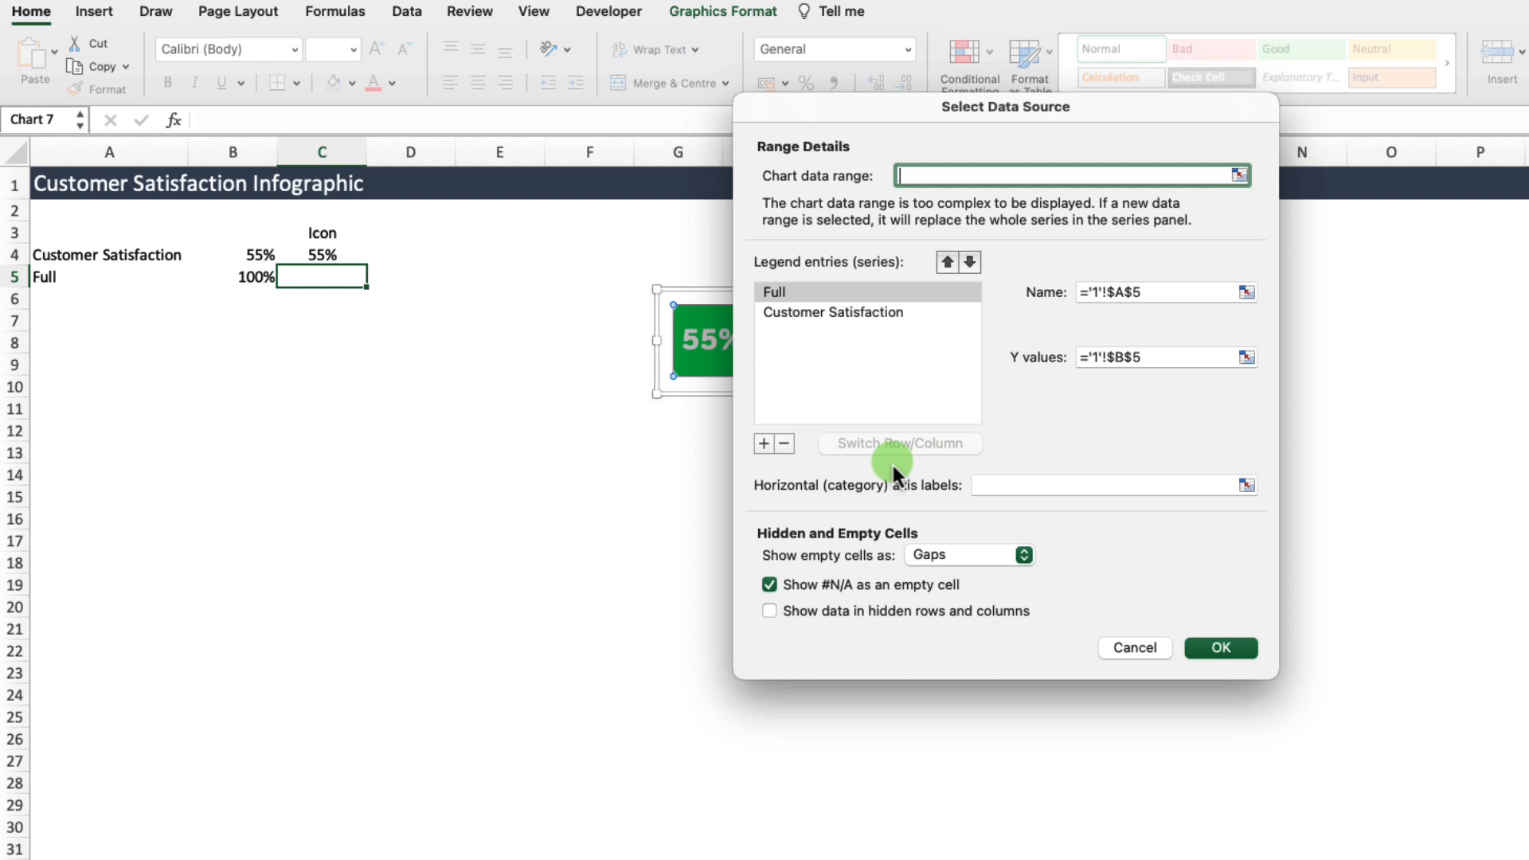
left_click(762, 444)
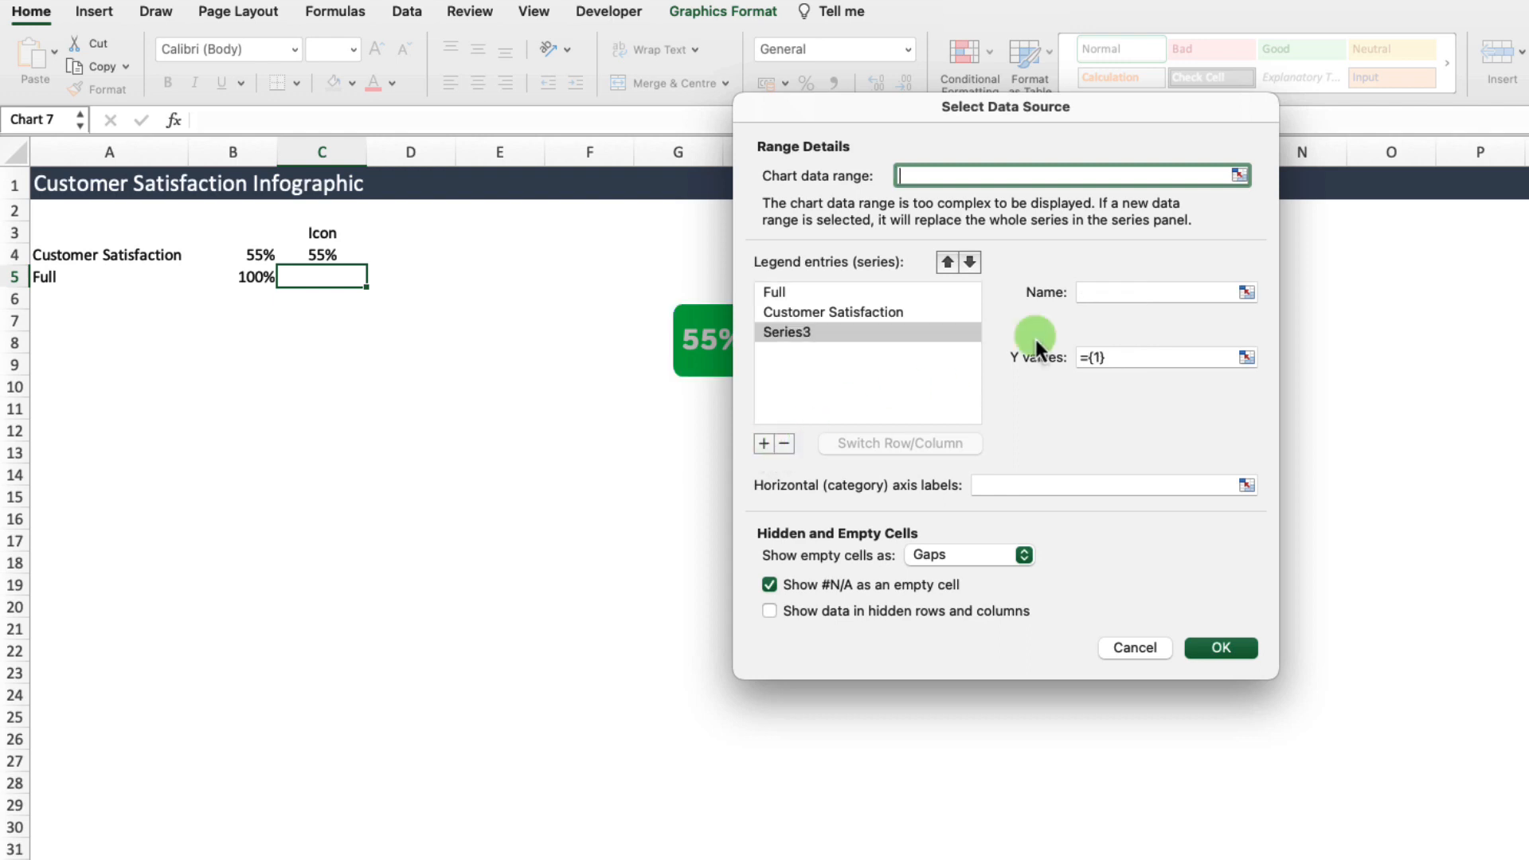
left_click(1131, 297)
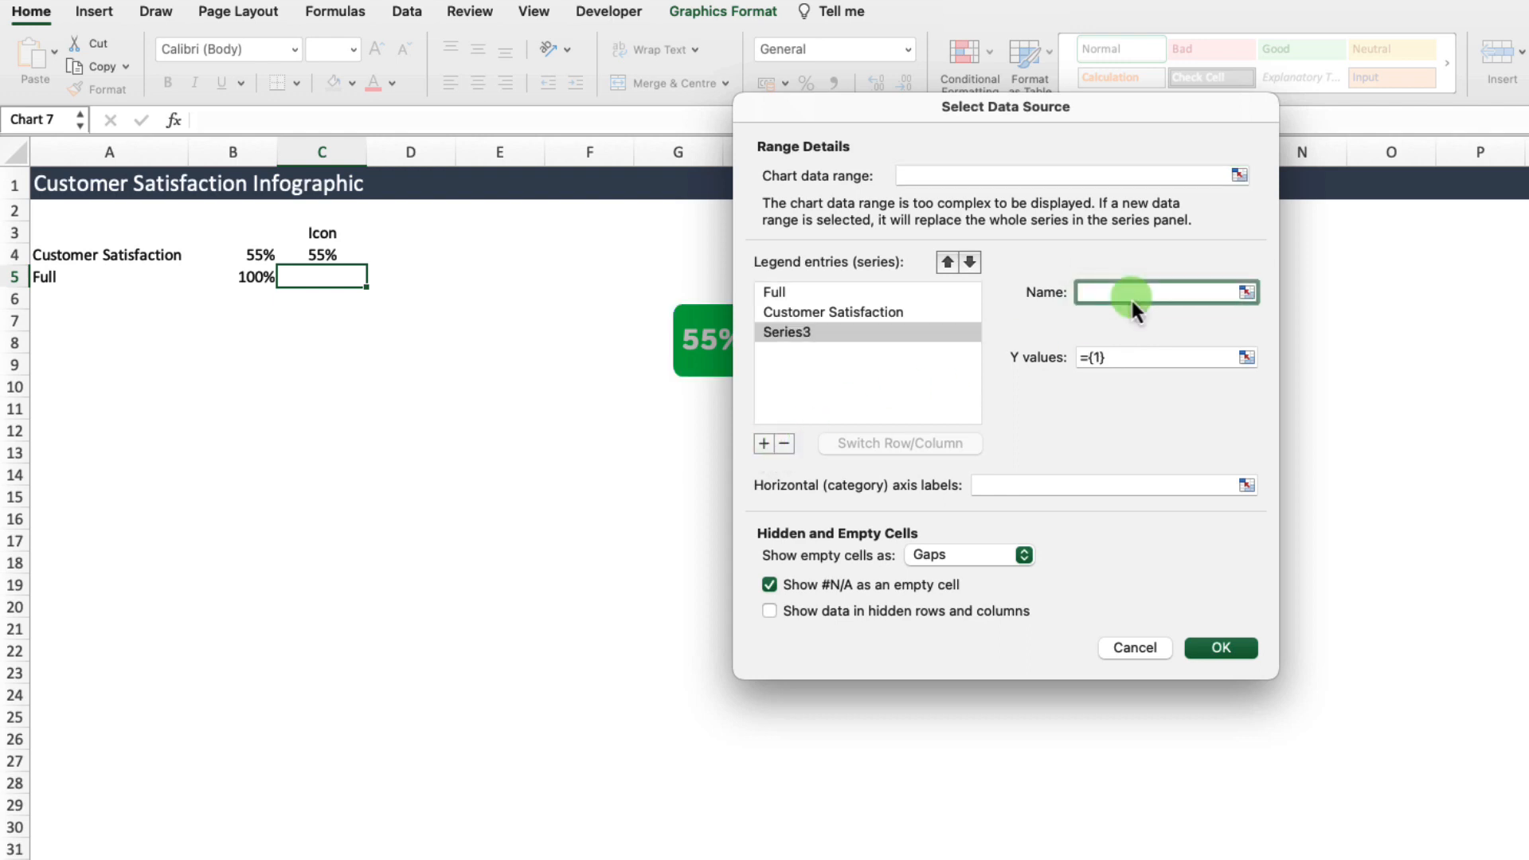
left_click(318, 237)
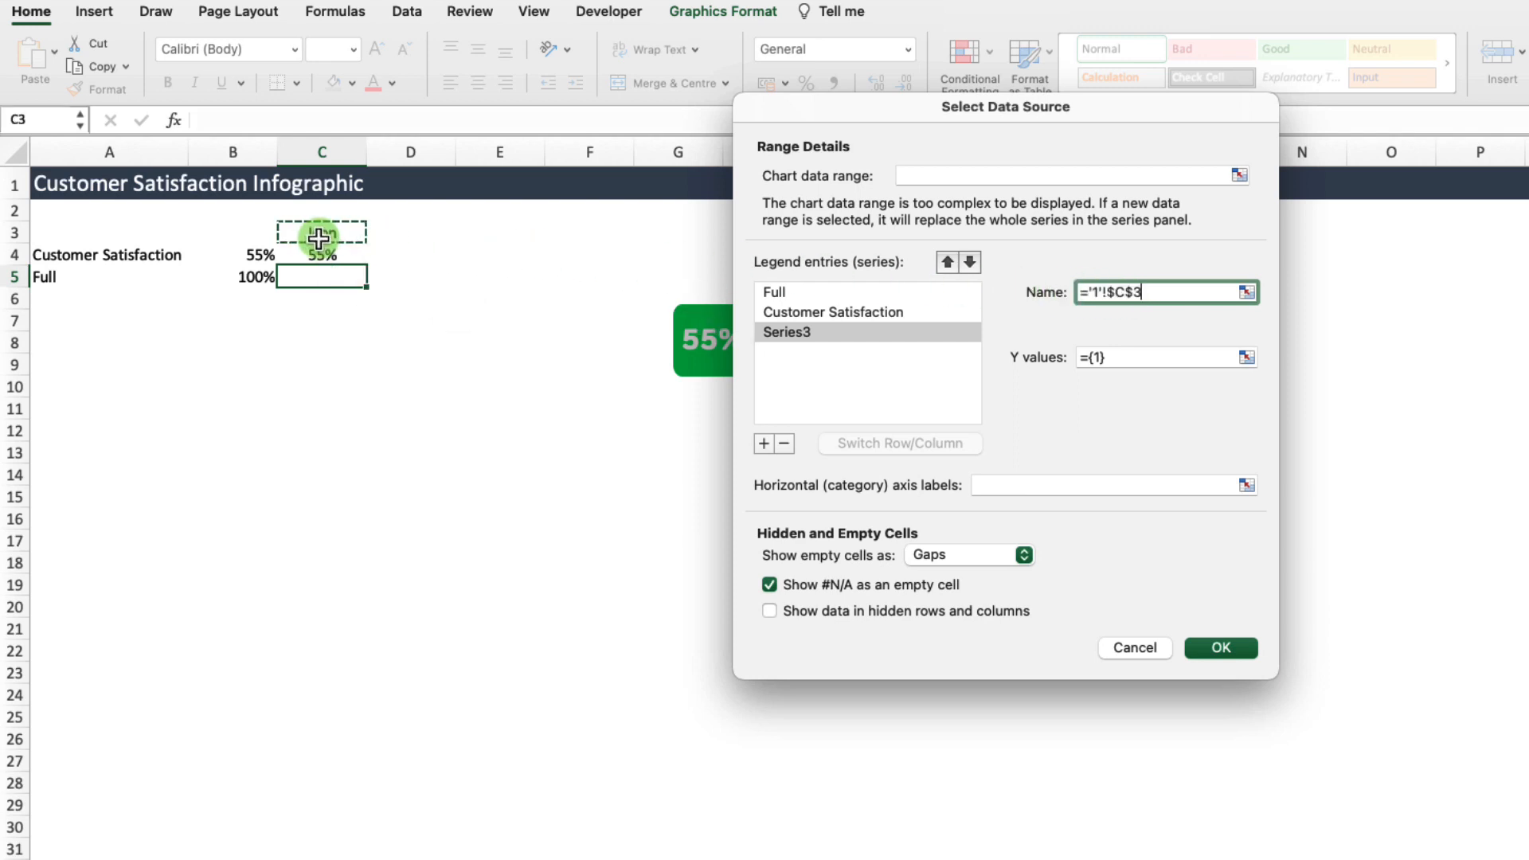
Set the Icon series' Y values to cell C4 and apply the data source changes
left_click(1140, 357)
key("BackSpace")
key("BackSpace")
key("BackSpace")
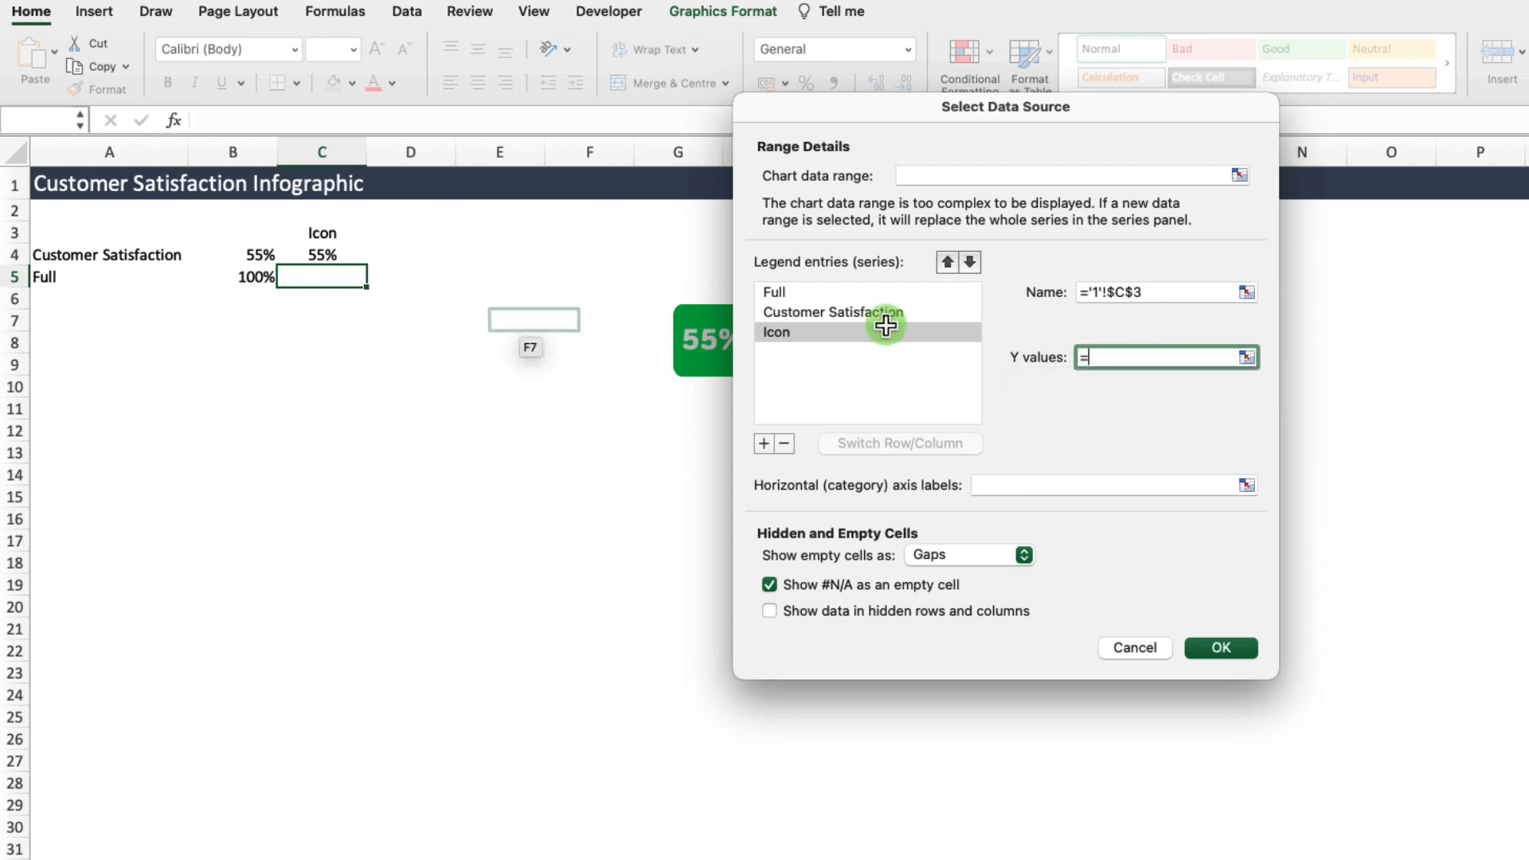
left_click(313, 253)
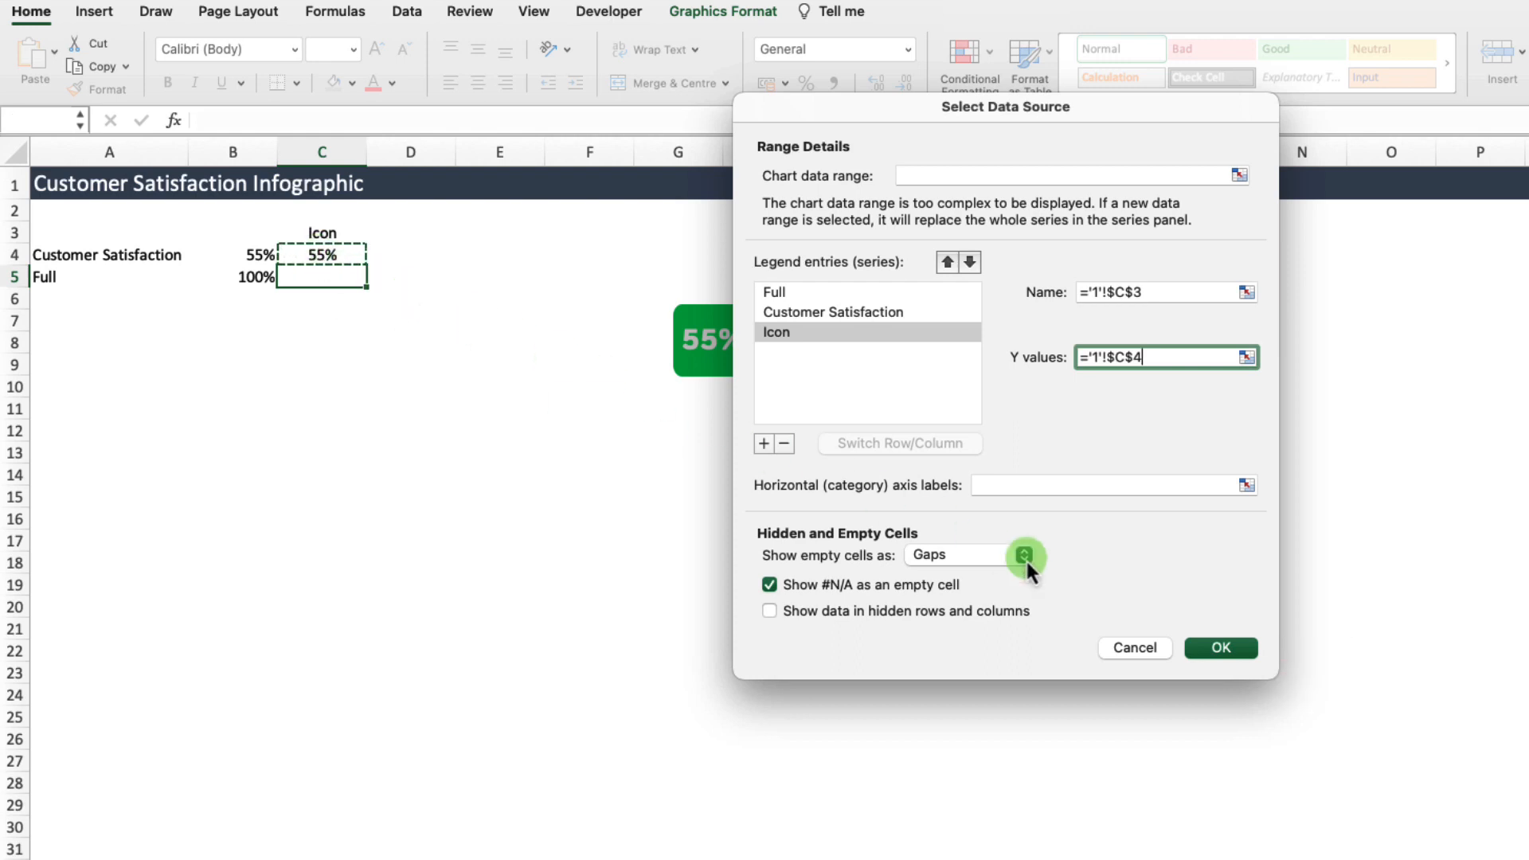
left_click(1220, 648)
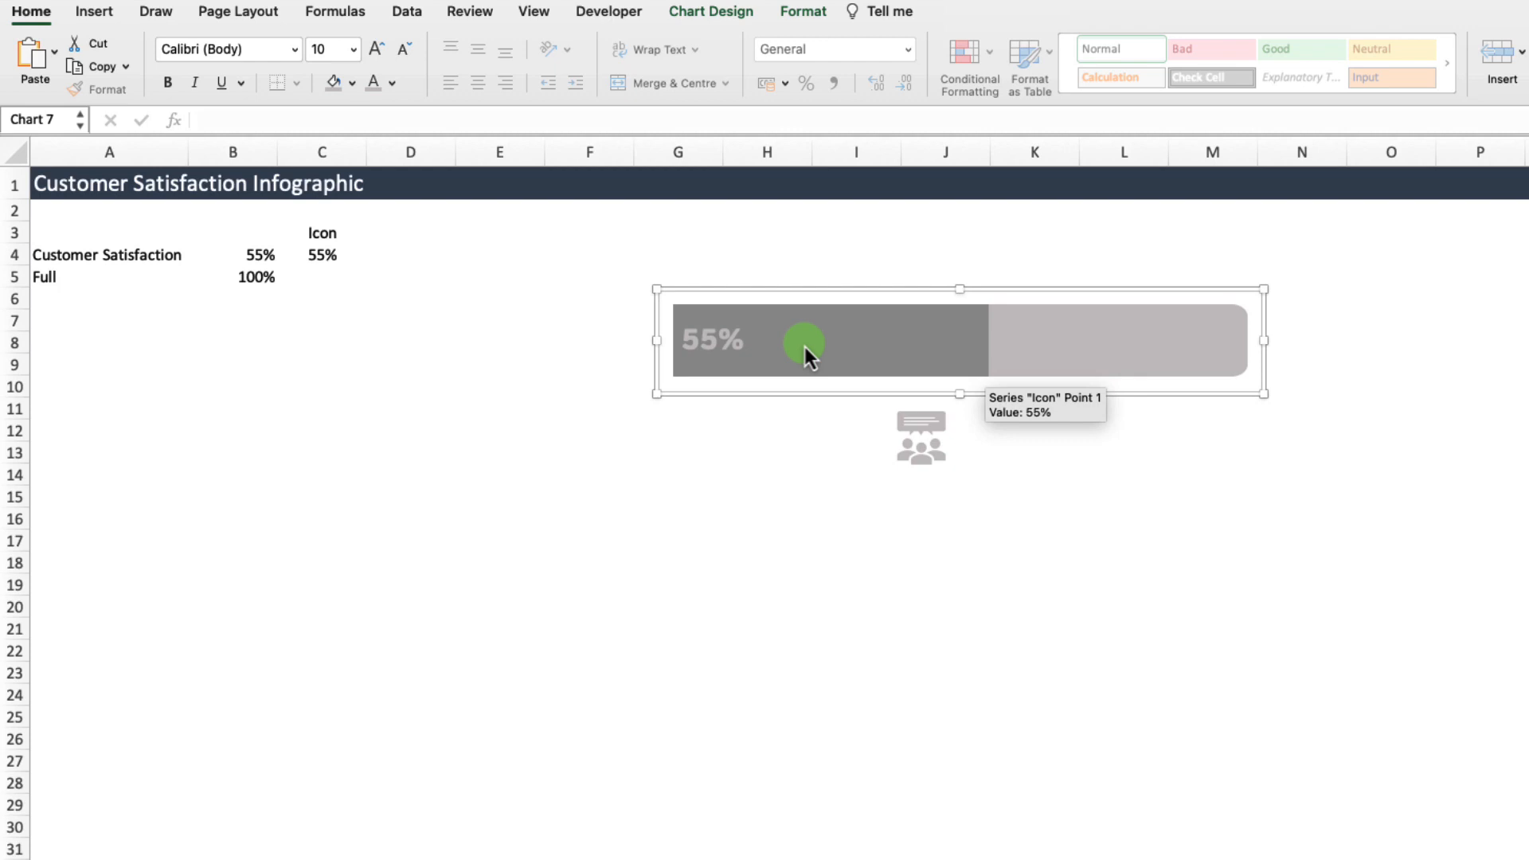
Change the chart type of the Icon series to an X Y scatter with markers only
left_click(804, 347)
scroll(804, 346, "down", 1)
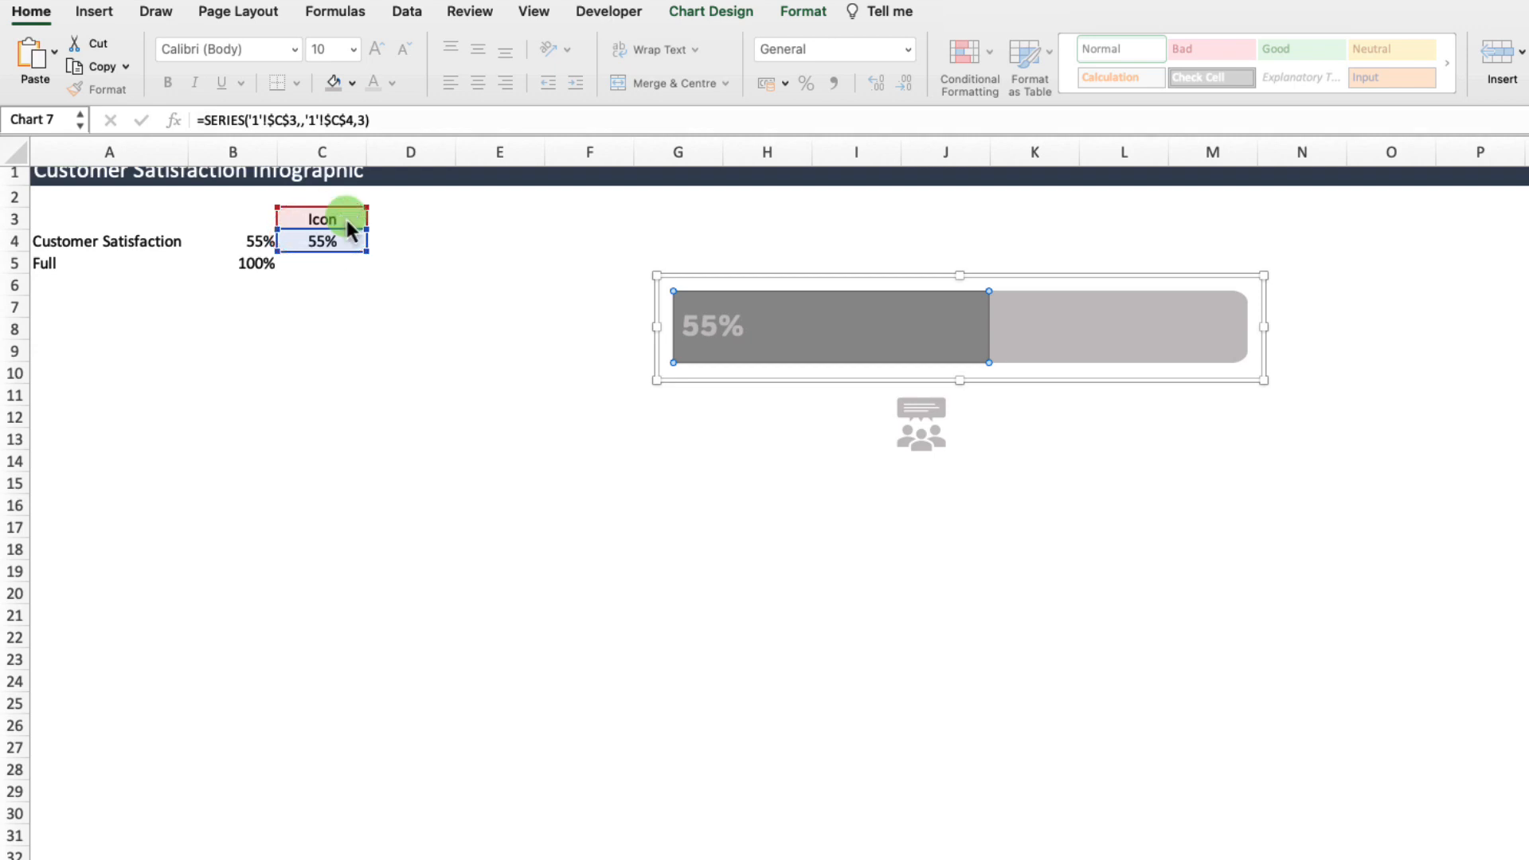
mouse_move(783, 311)
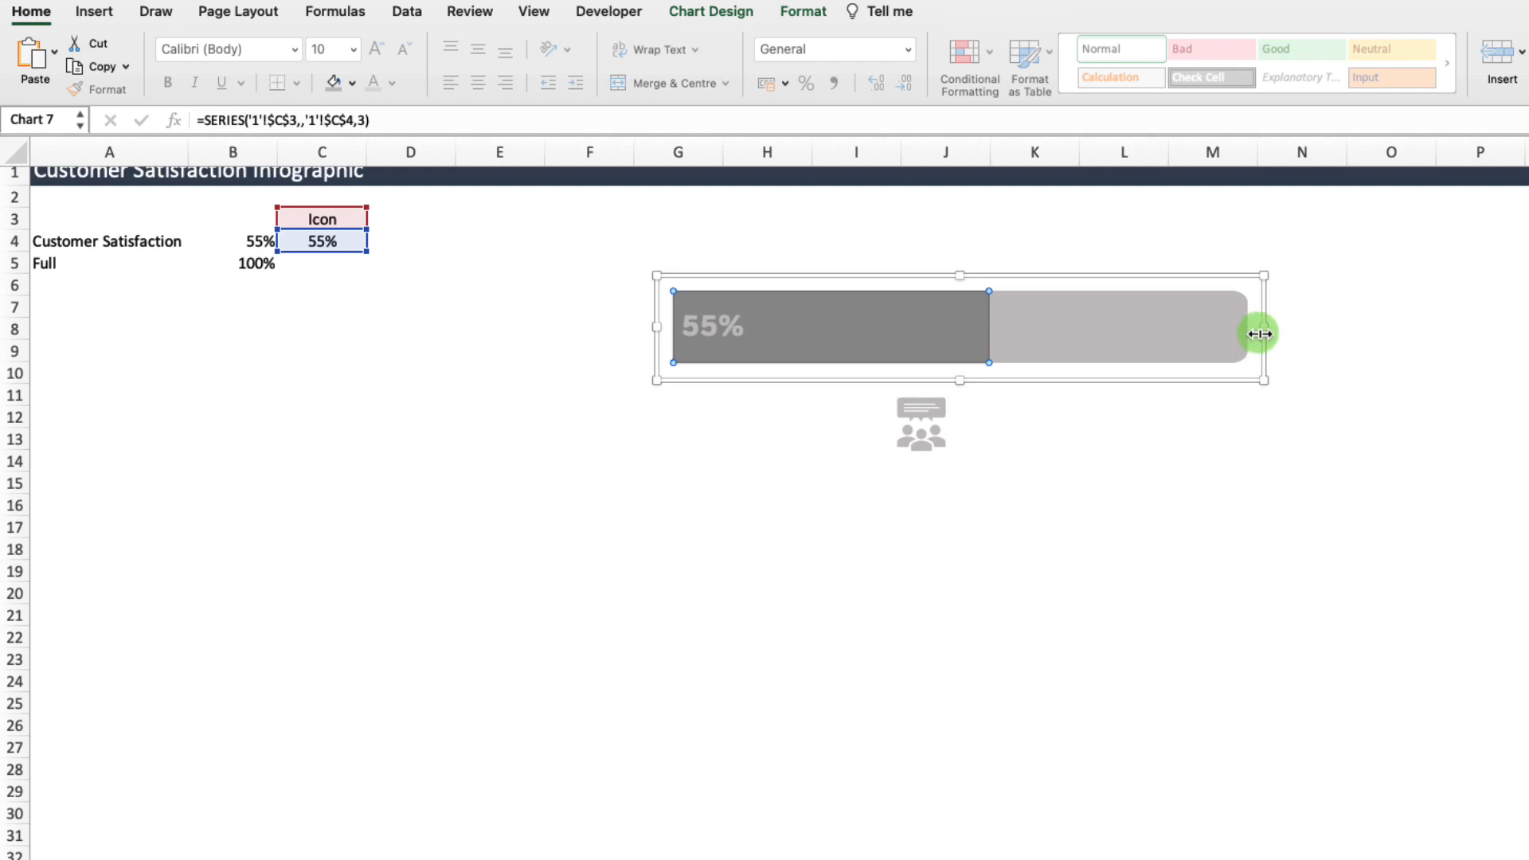
mouse_move(1260, 336)
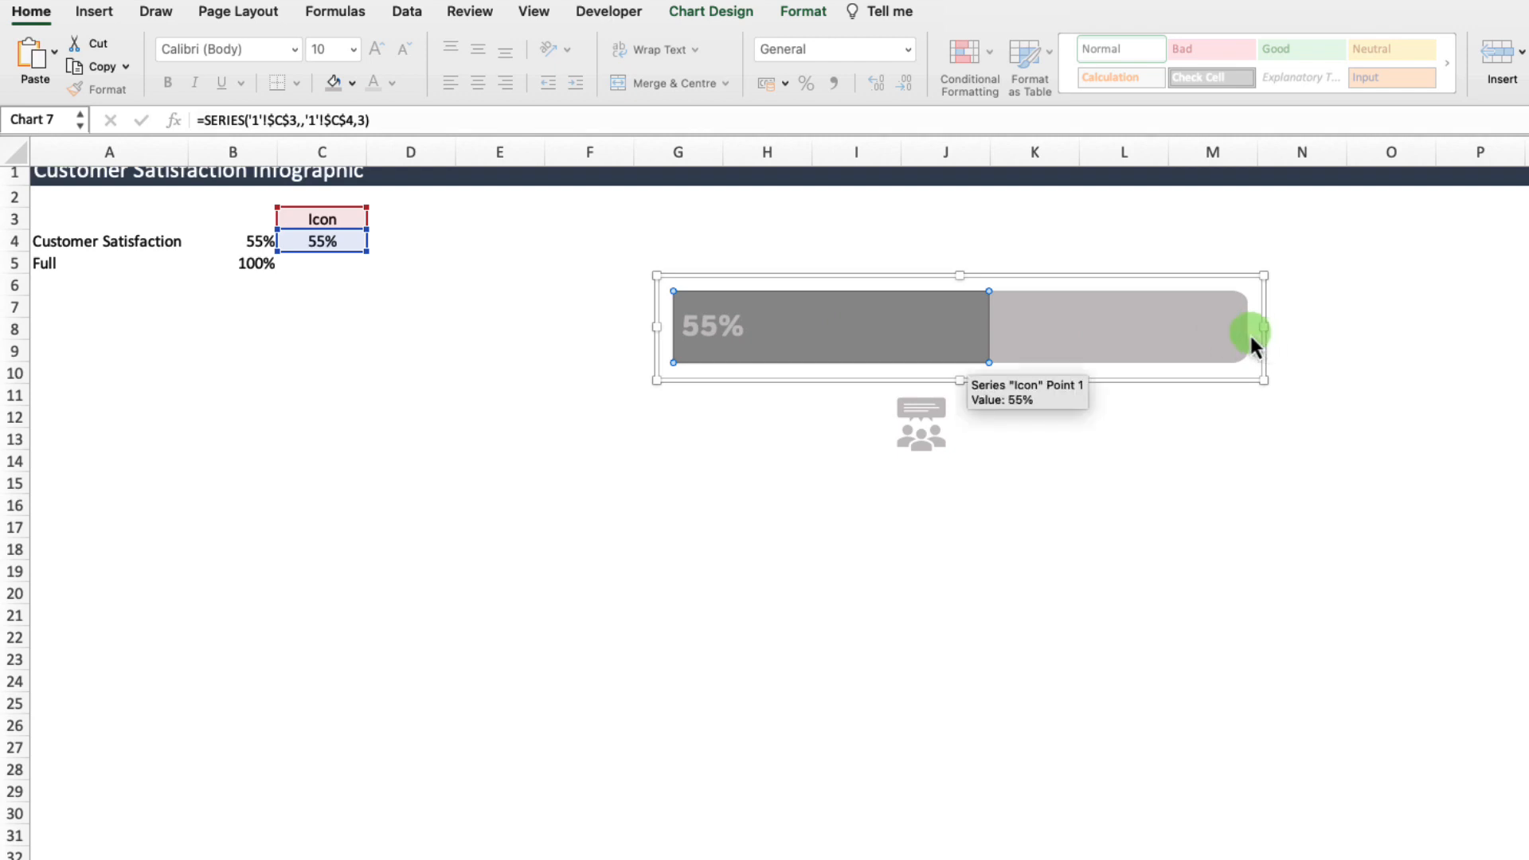
right_click(828, 327)
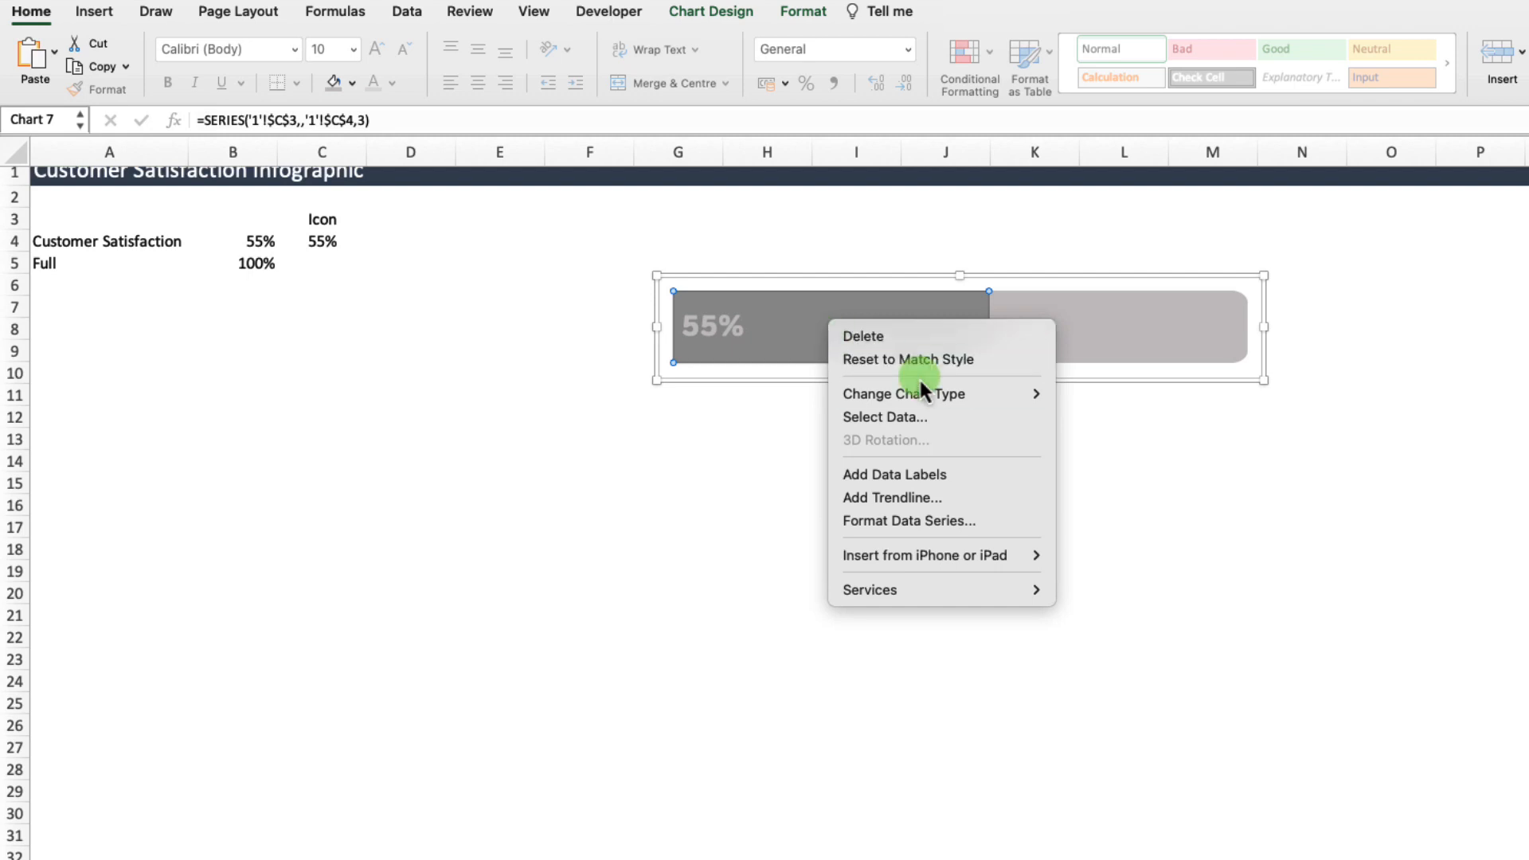
mouse_move(919, 382)
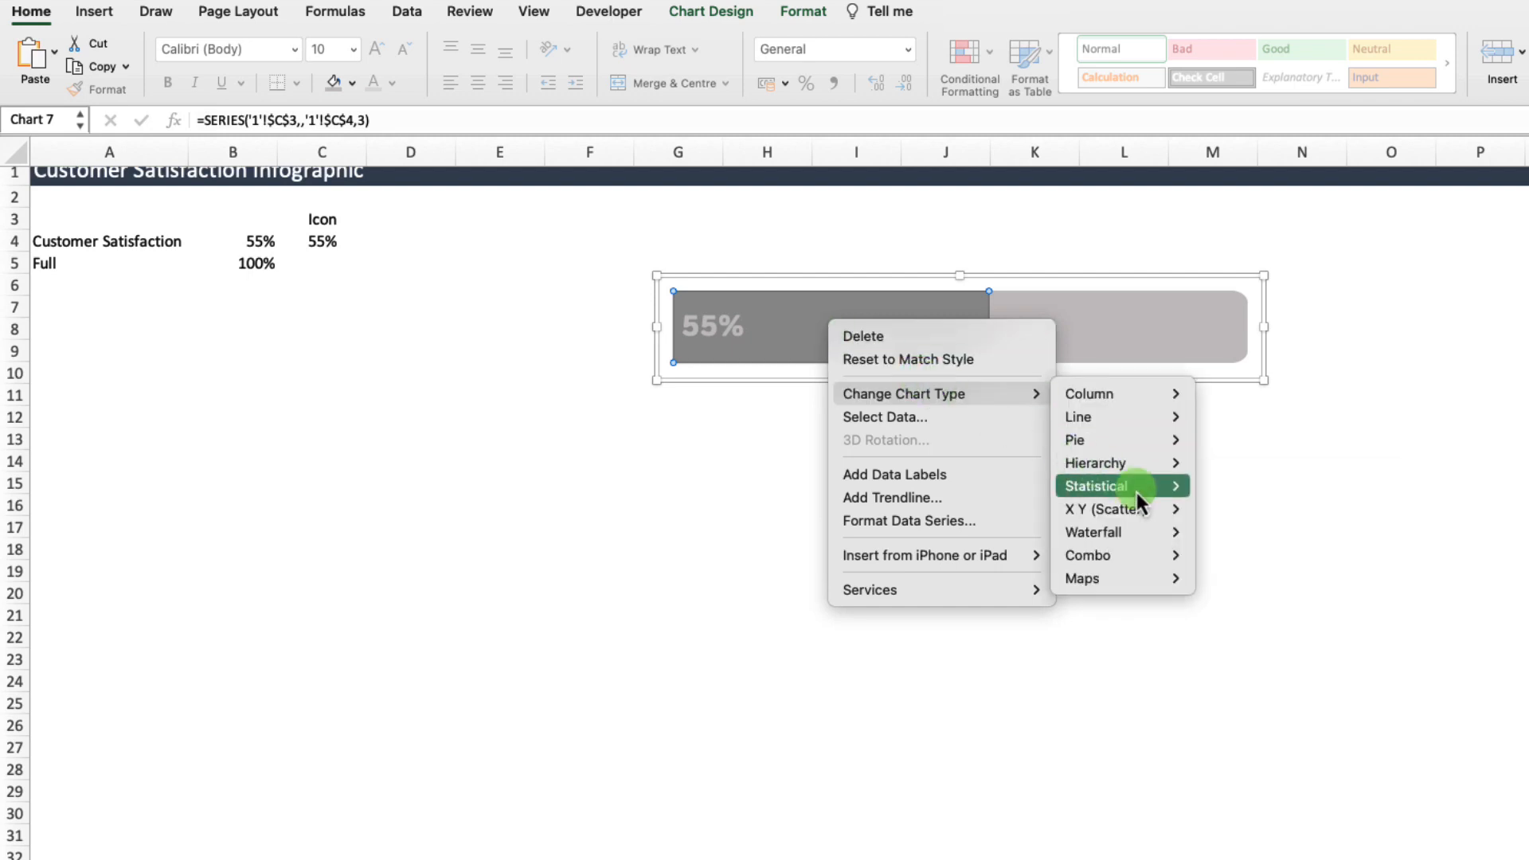
mouse_move(1158, 508)
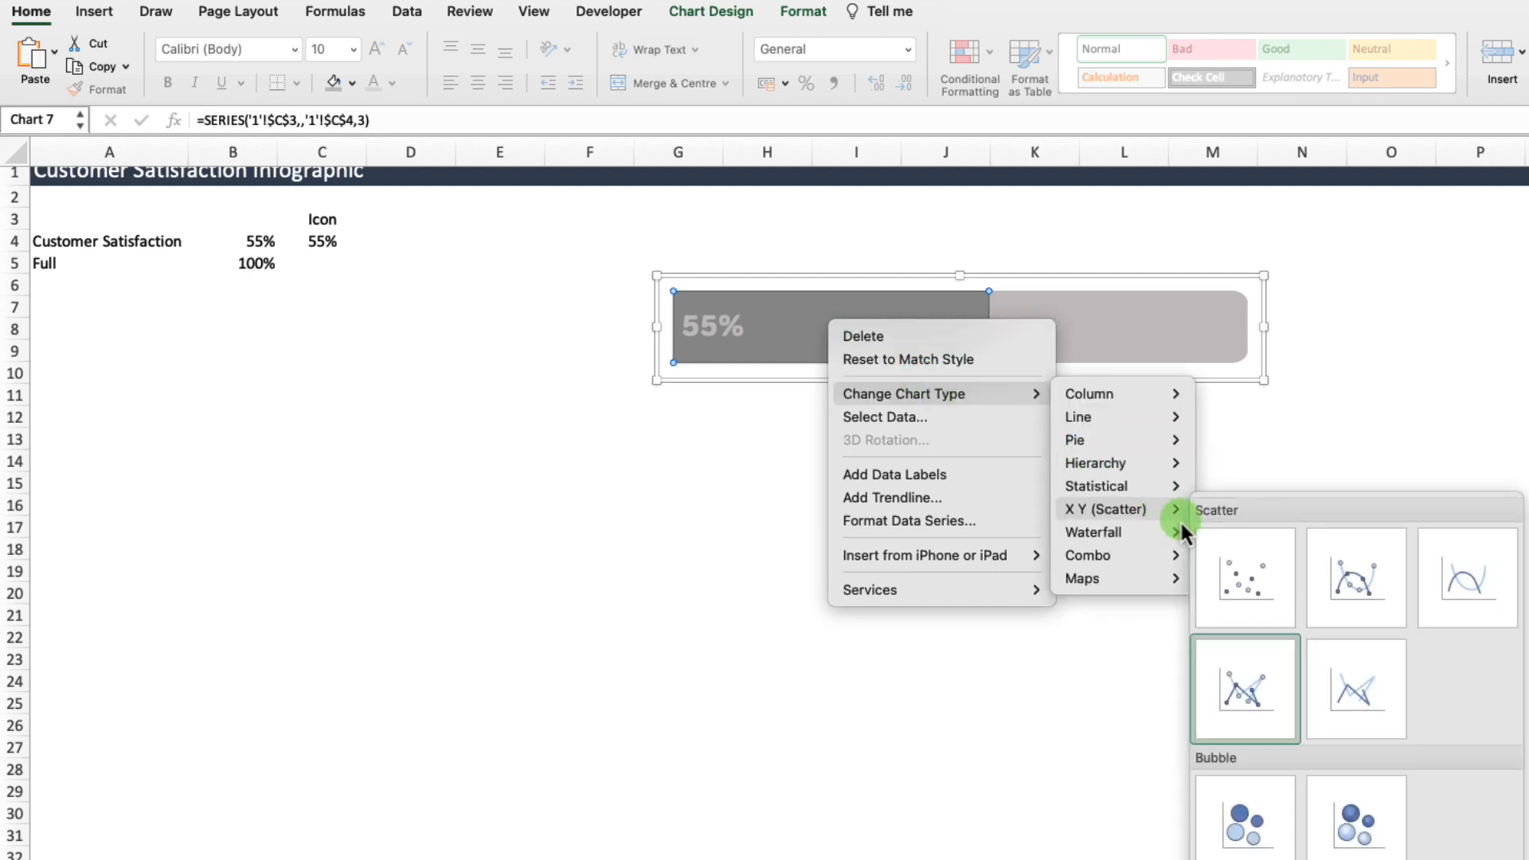
left_click(1246, 573)
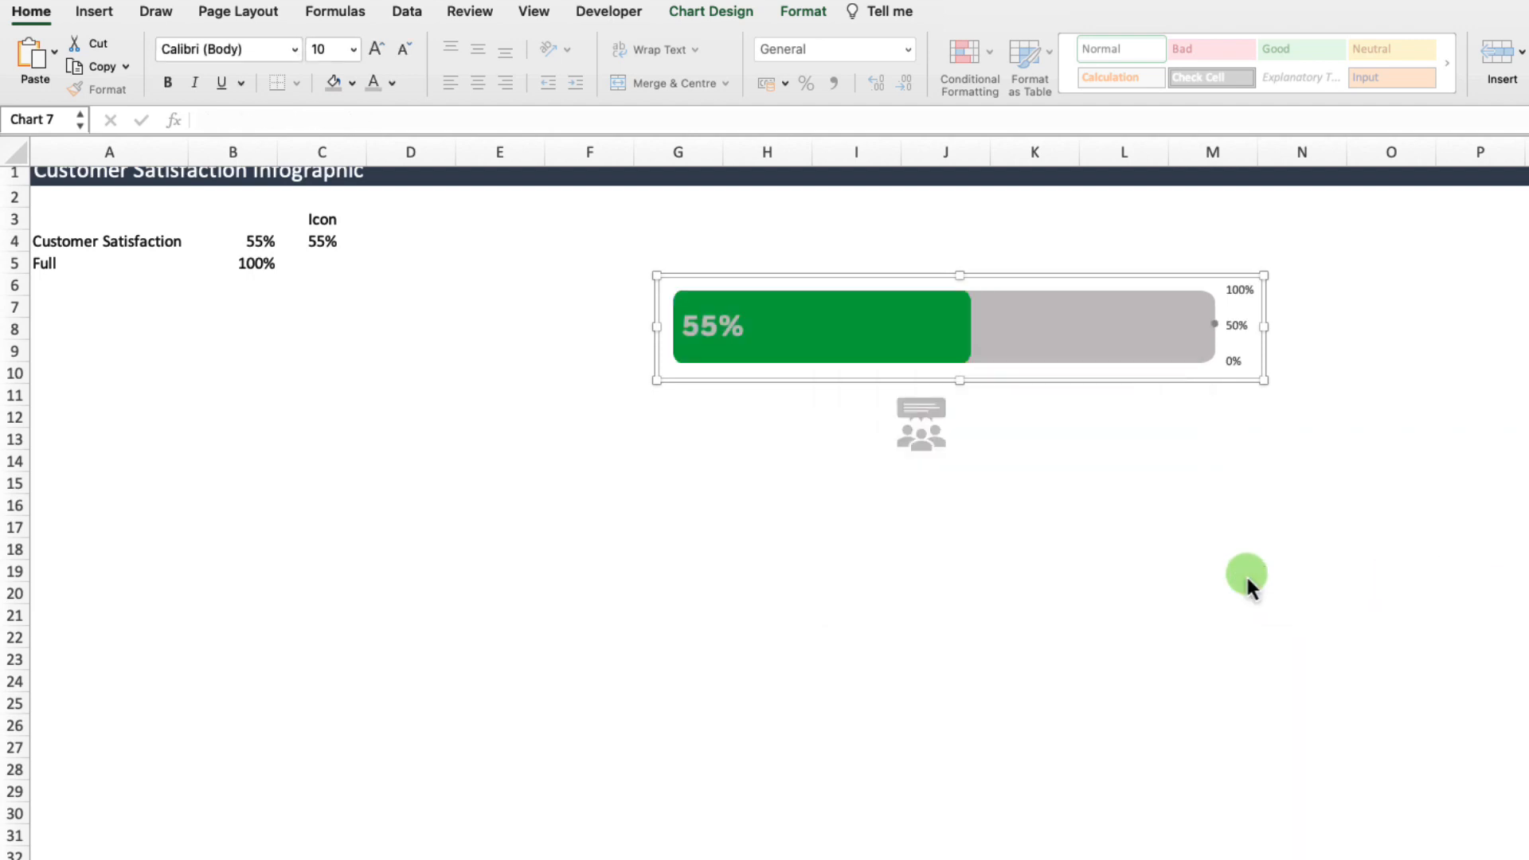
Open the chart's data source for the Icon scatter series and set its X values to cell C4
left_click(1214, 328)
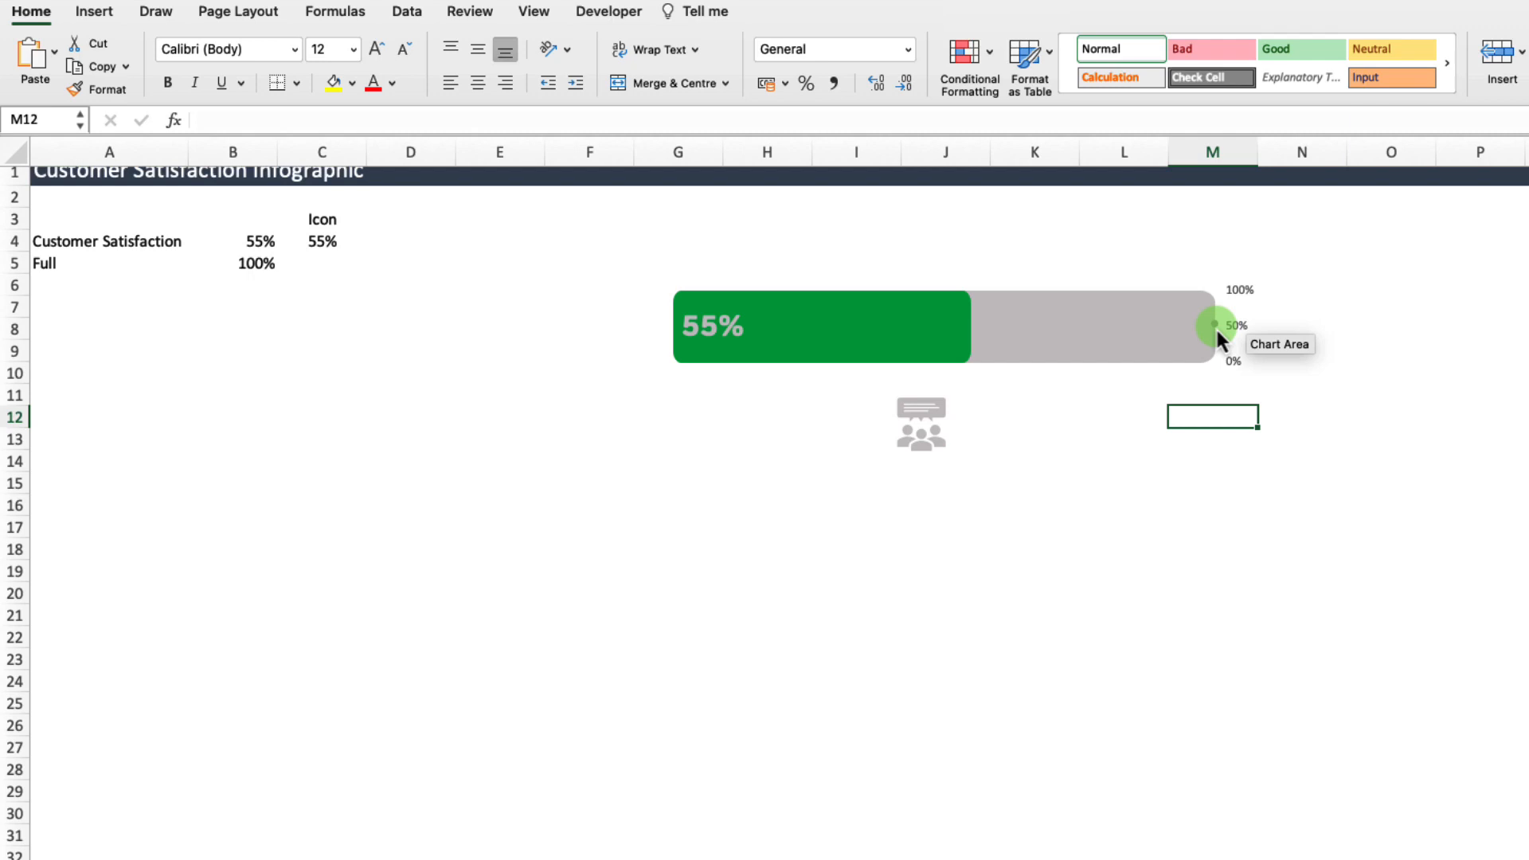
left_click(1215, 326)
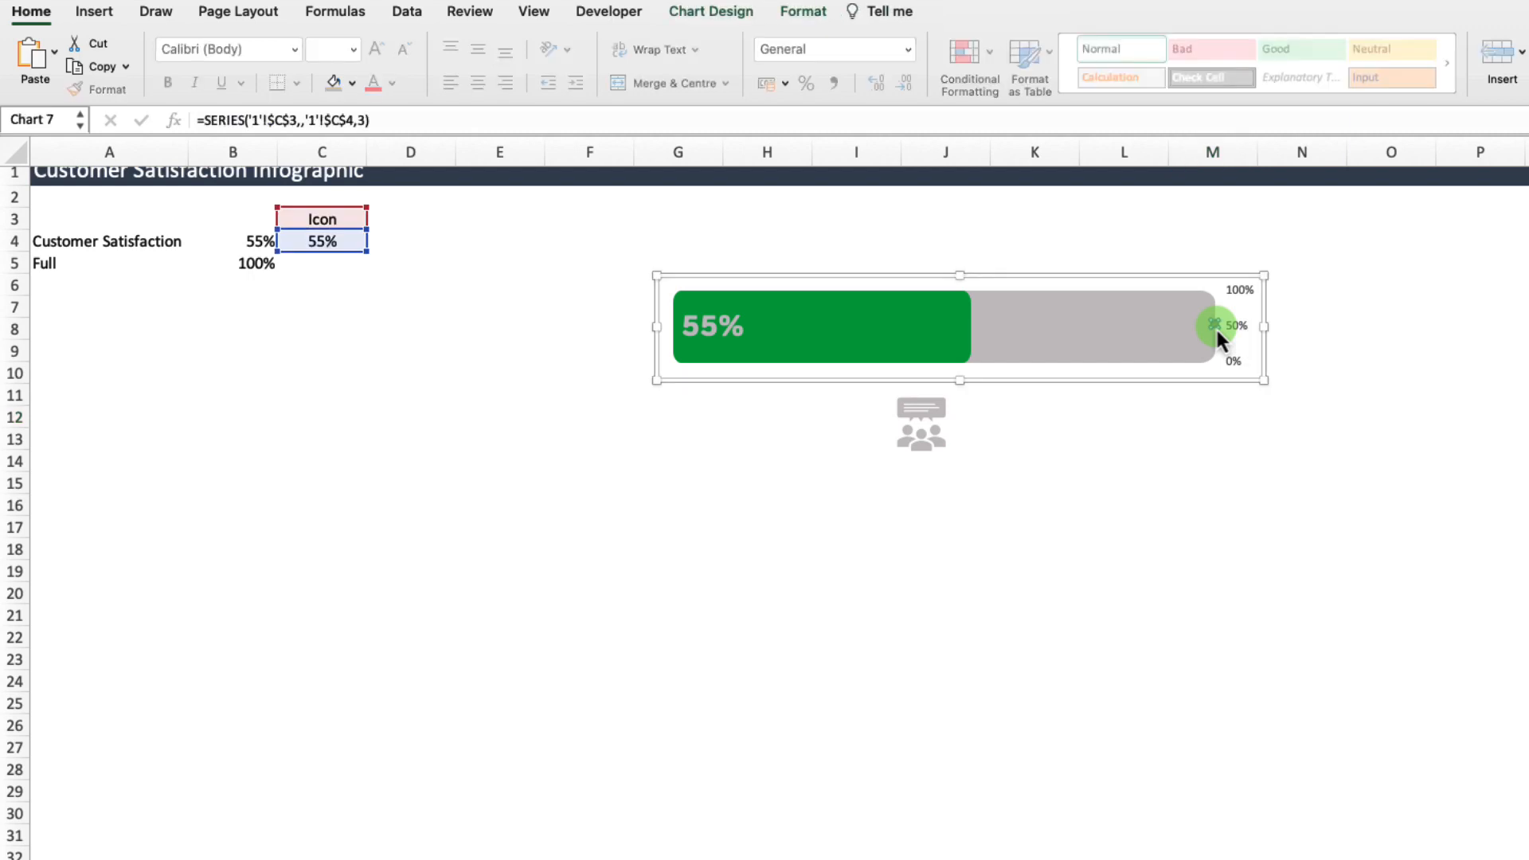
right_click(1215, 326)
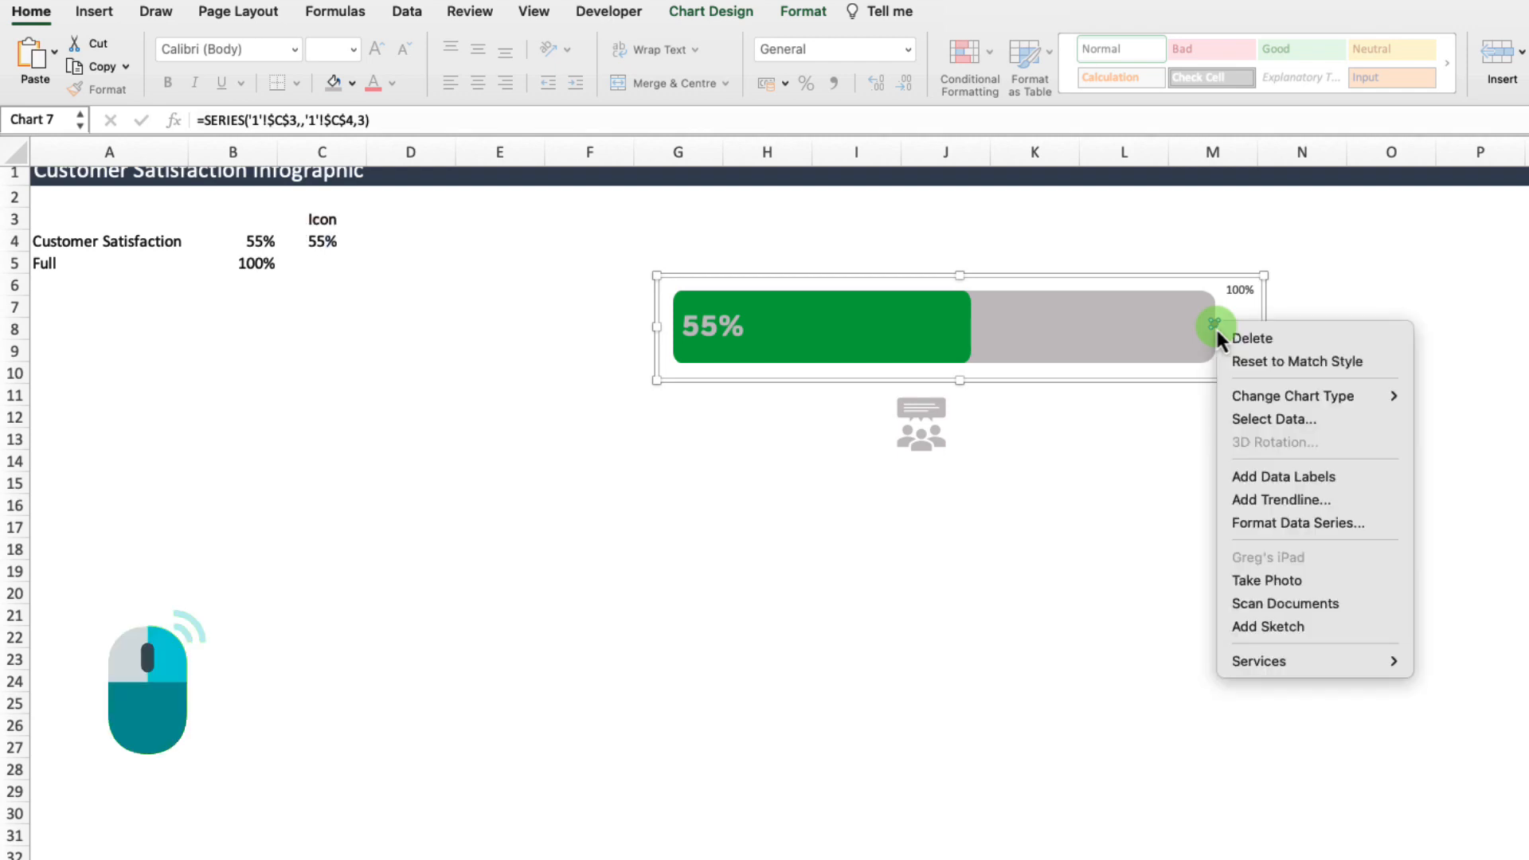
left_click(1318, 426)
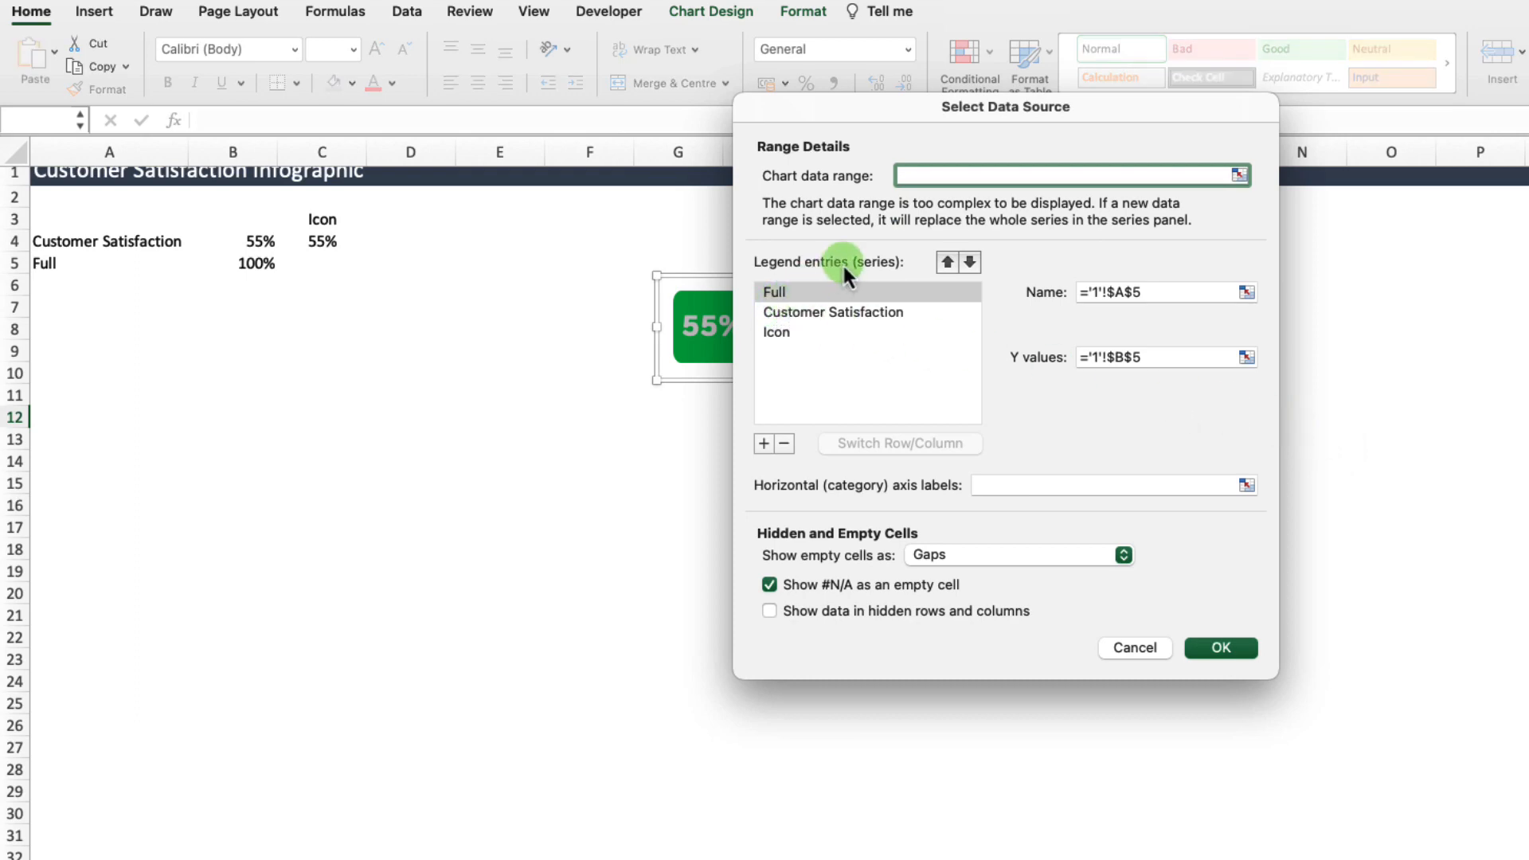
left_click(779, 334)
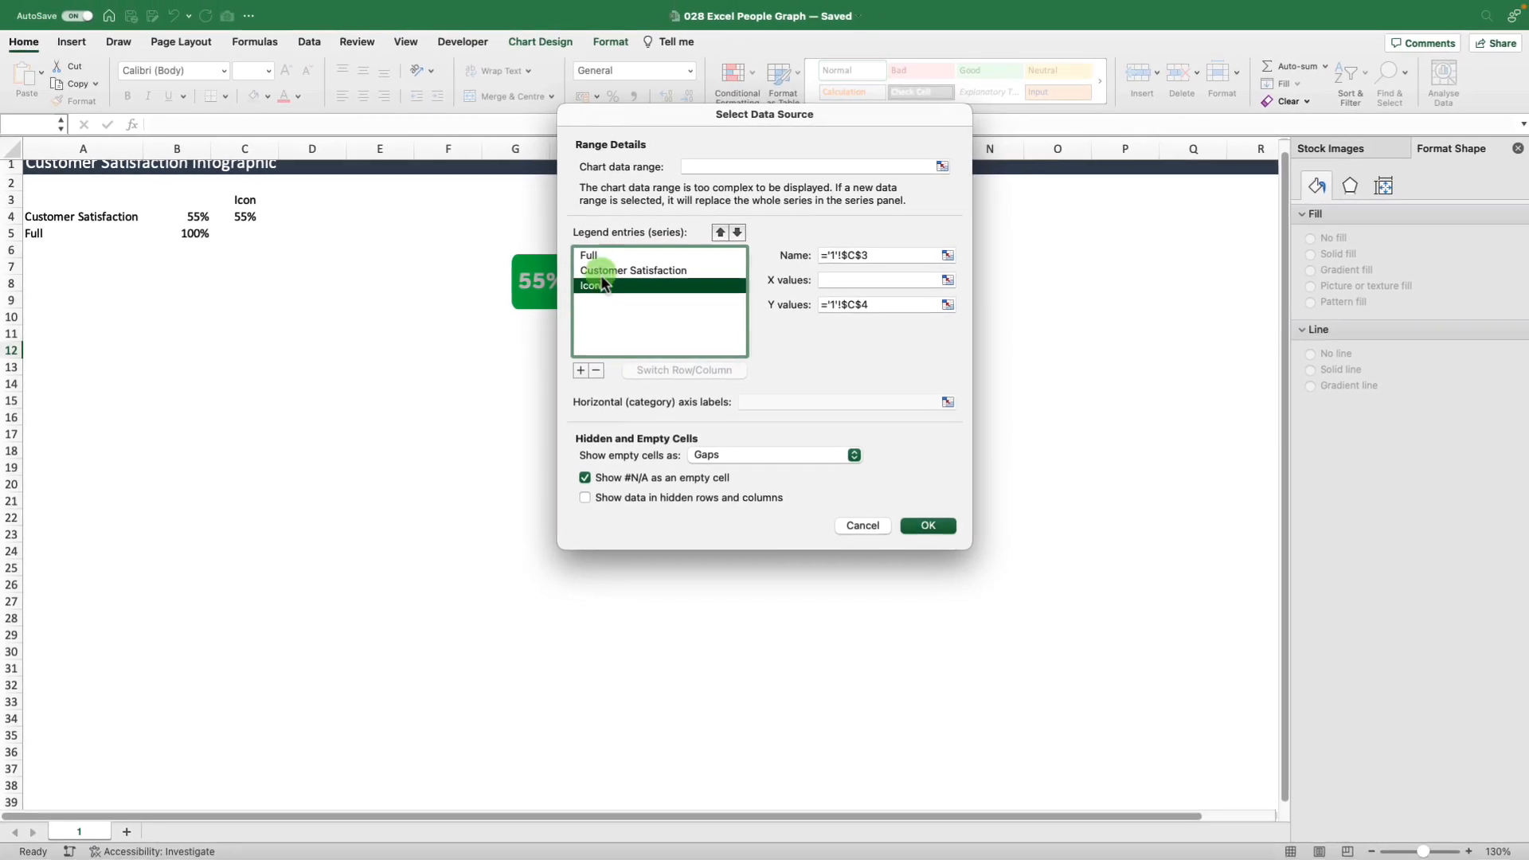
left_click_drag(683, 118, 995, 188)
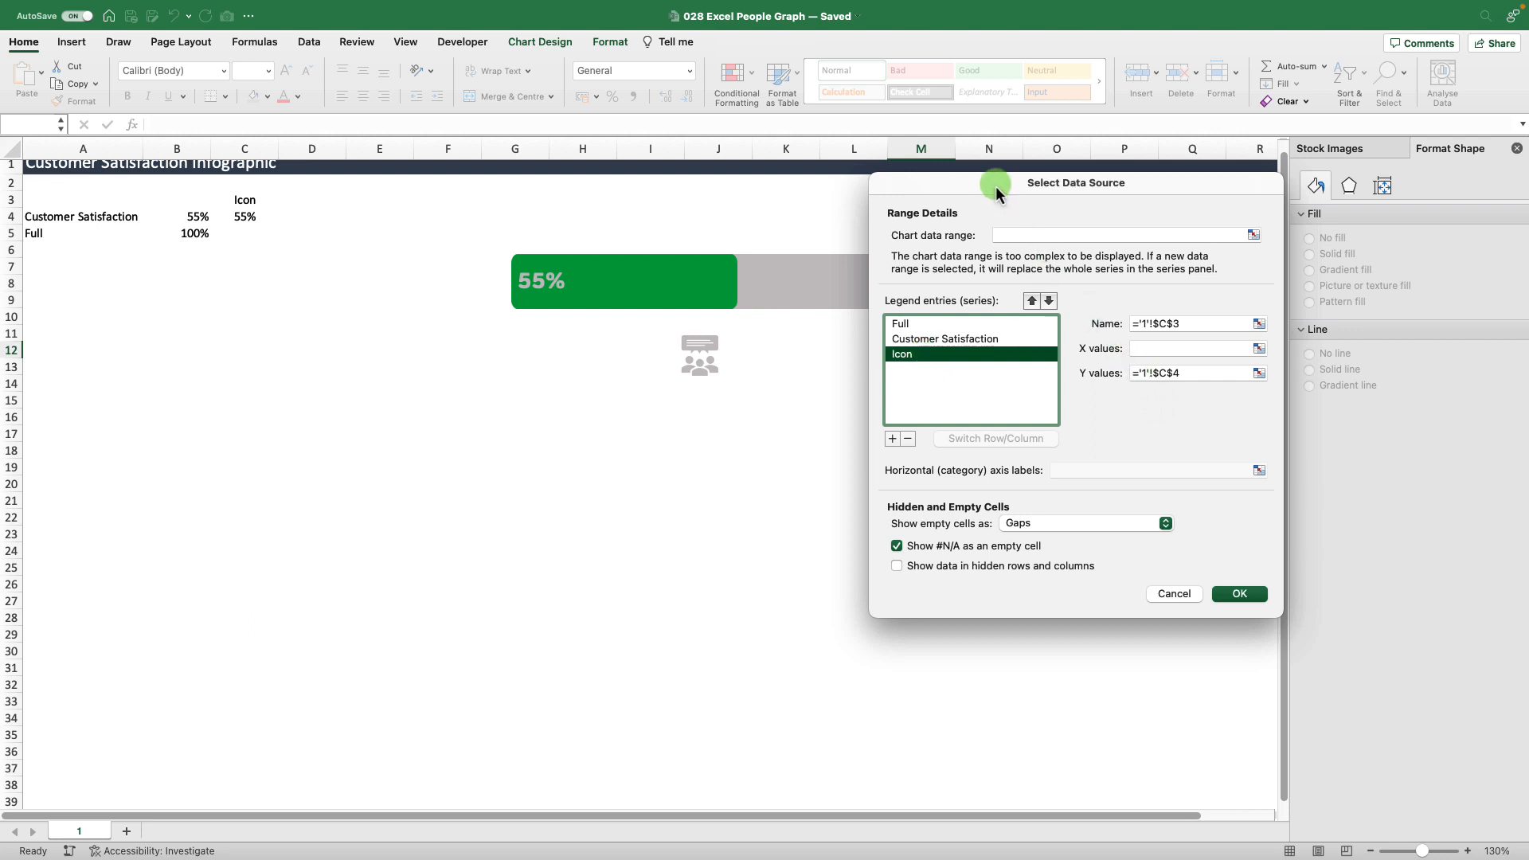
left_click_drag(996, 184, 1084, 182)
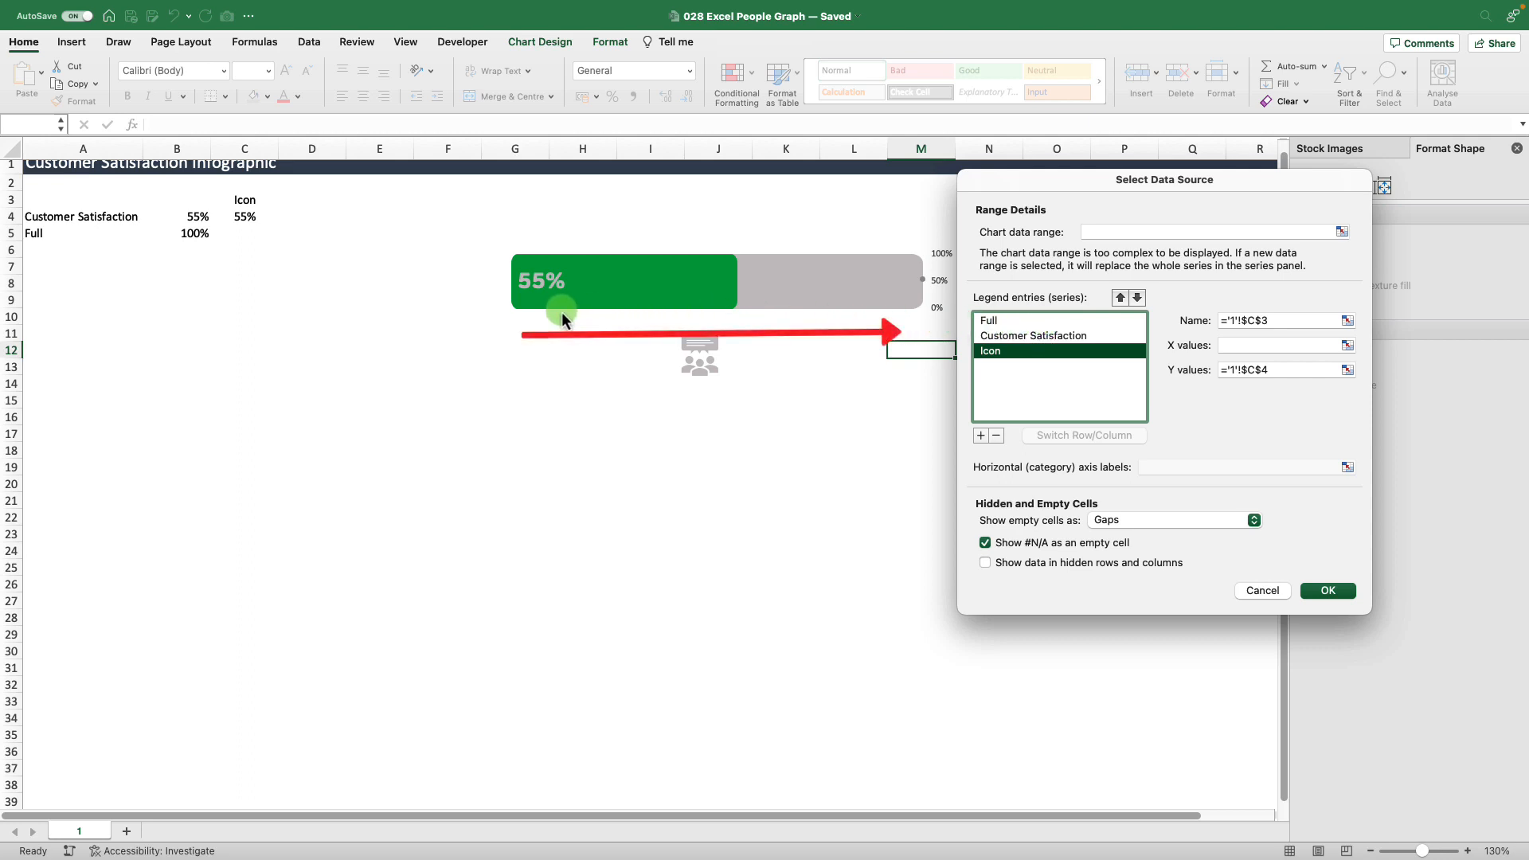
left_click(1233, 348)
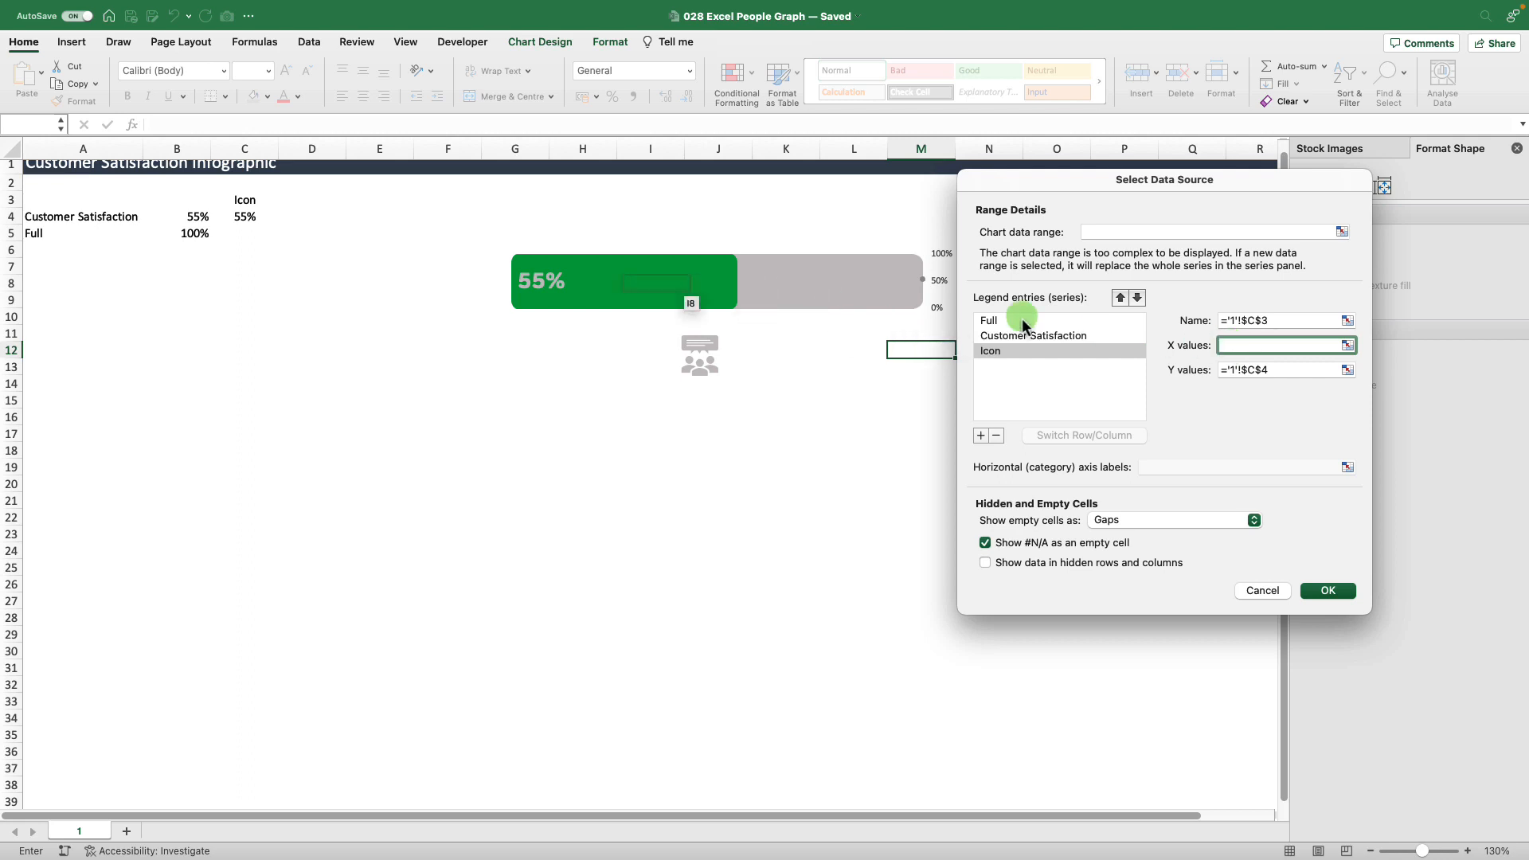
left_click(241, 217)
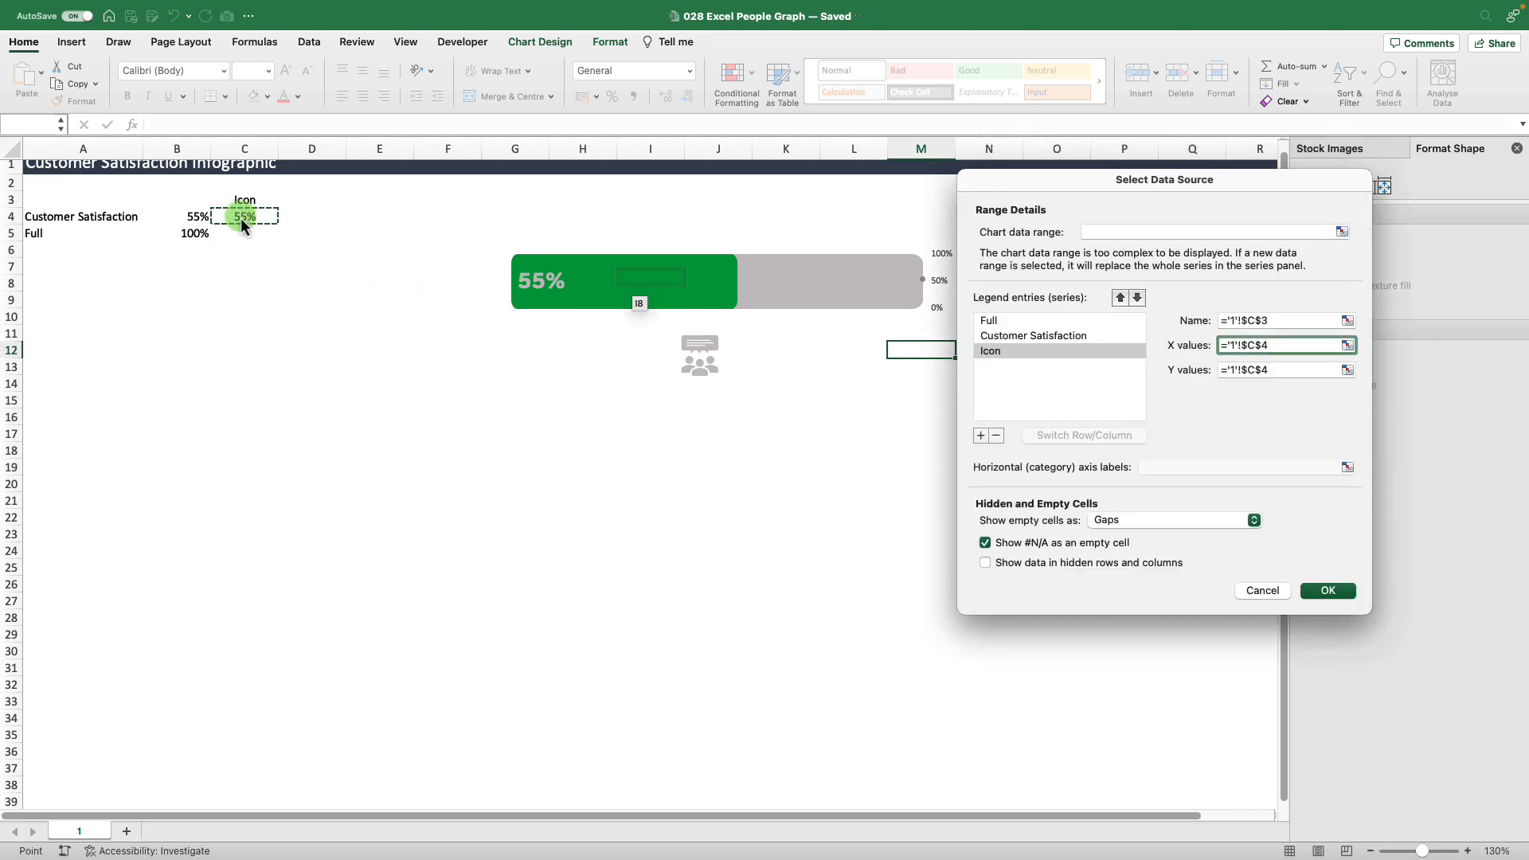
Replace the Icon series' Y values with 0.5 and apply the data source changes
left_click(1286, 368)
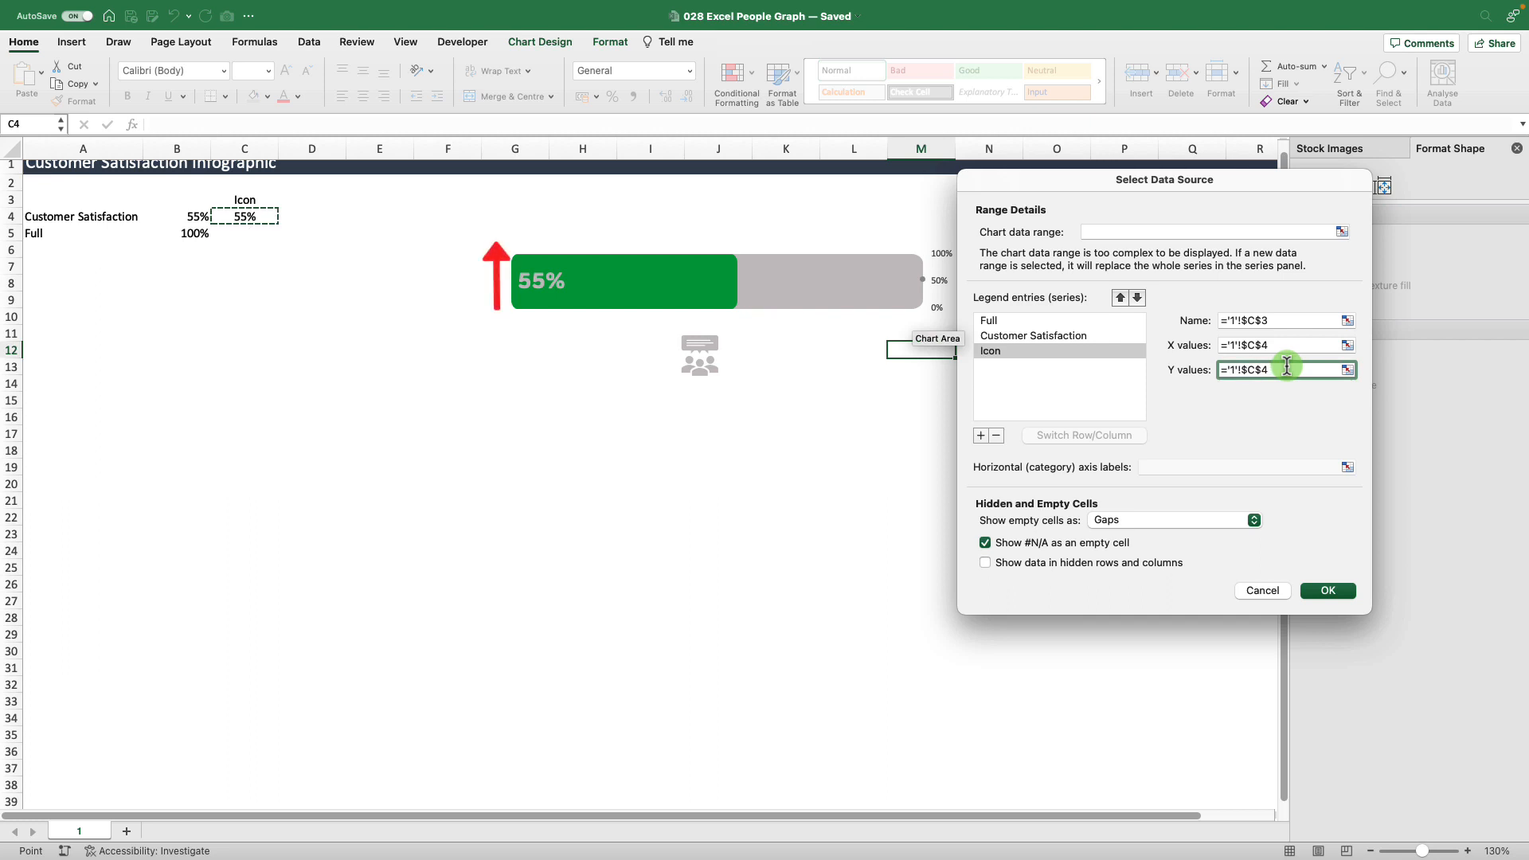
key("BackSpace")
key("BackSpace")
key("BackSpace")
key("BackSpace")
key("BackSpace")
key("BackSpace")
key("BackSpace")
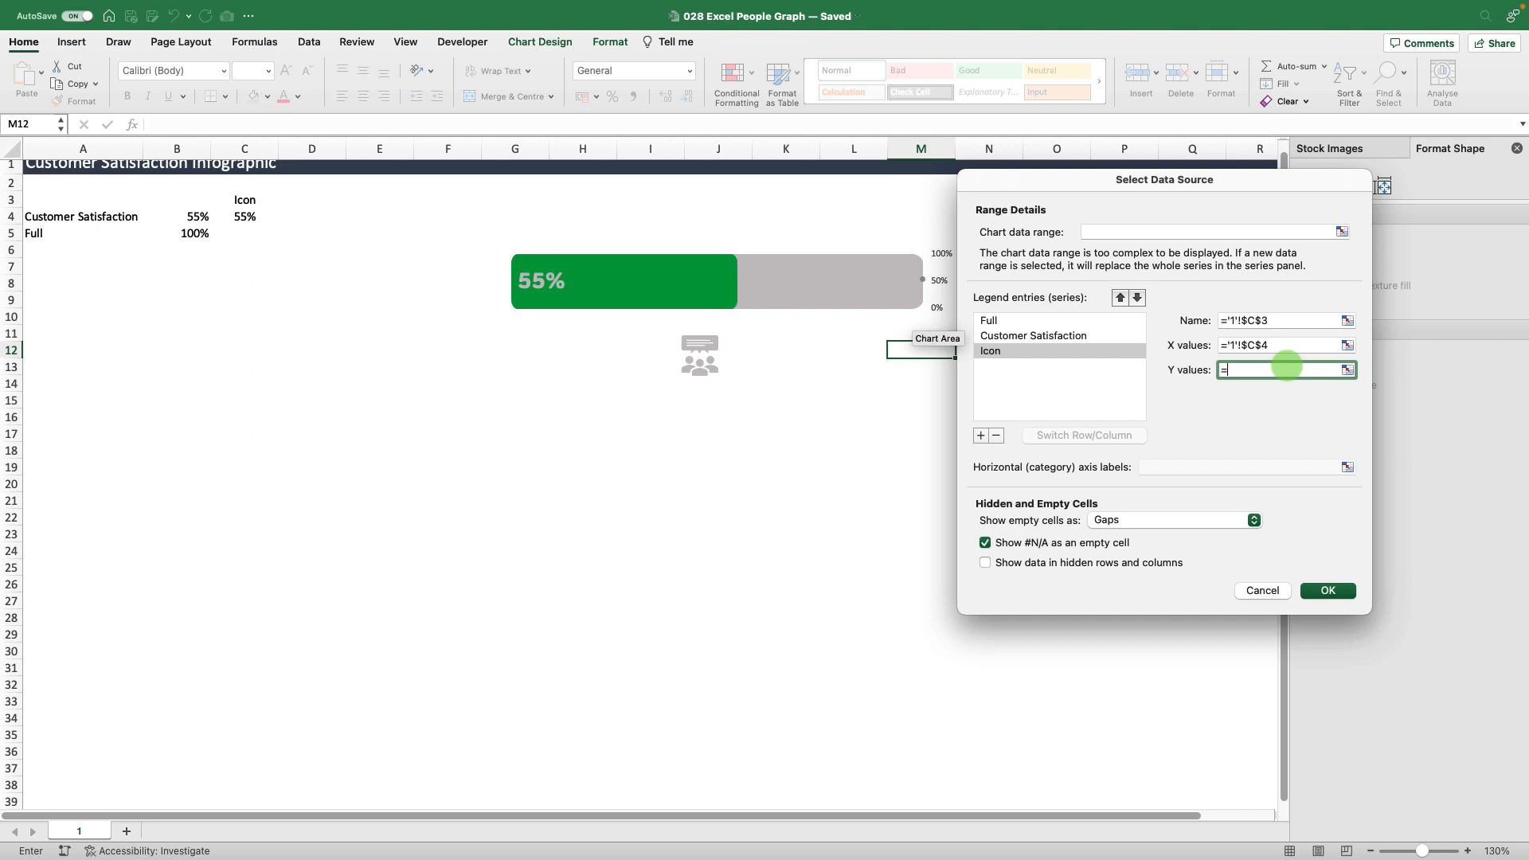
key("BackSpace")
type("0.5")
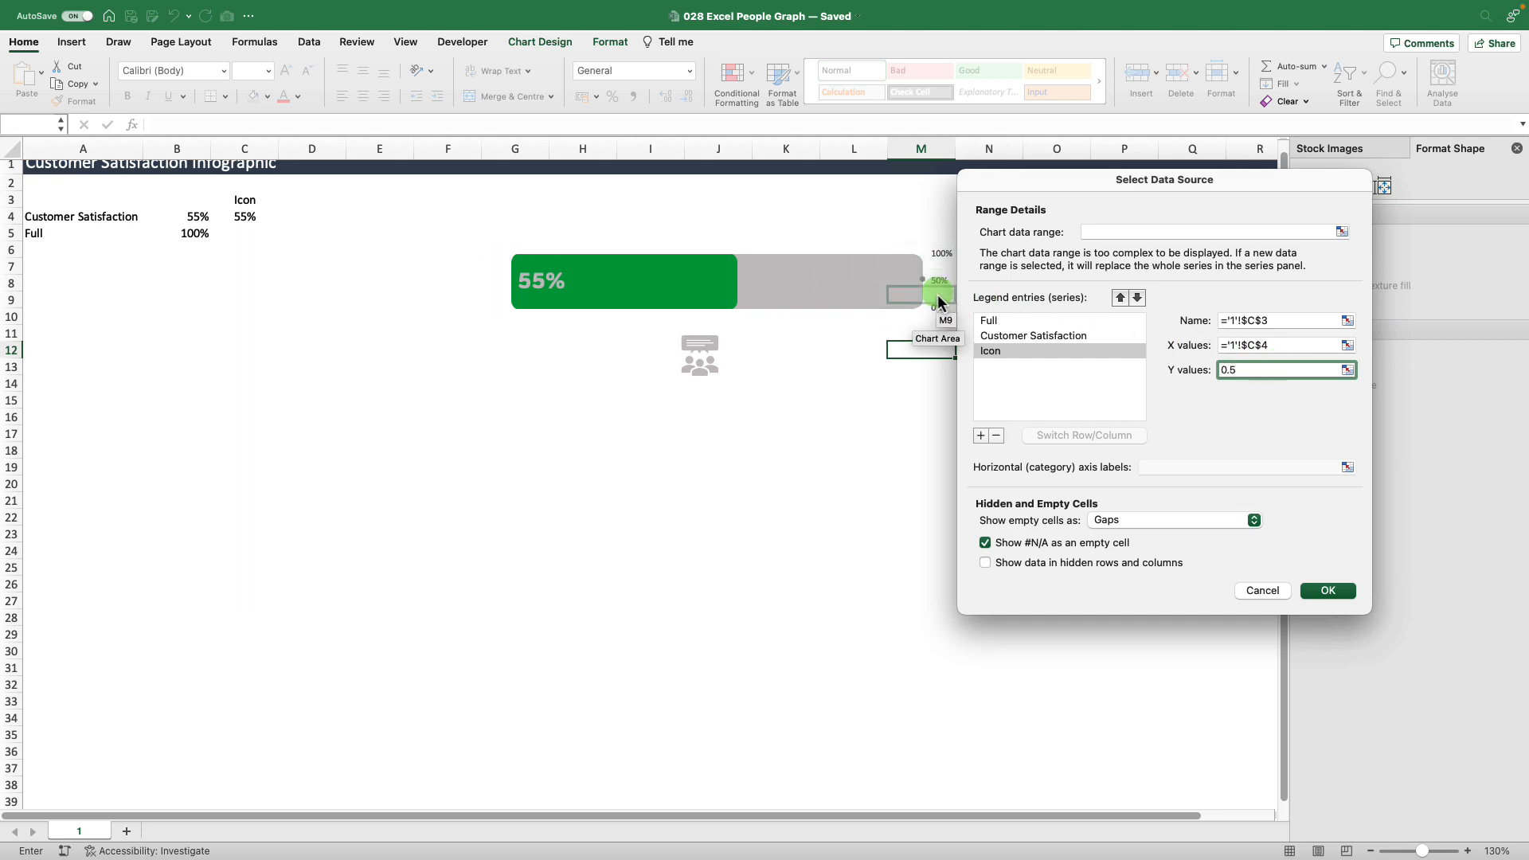
left_click(1328, 590)
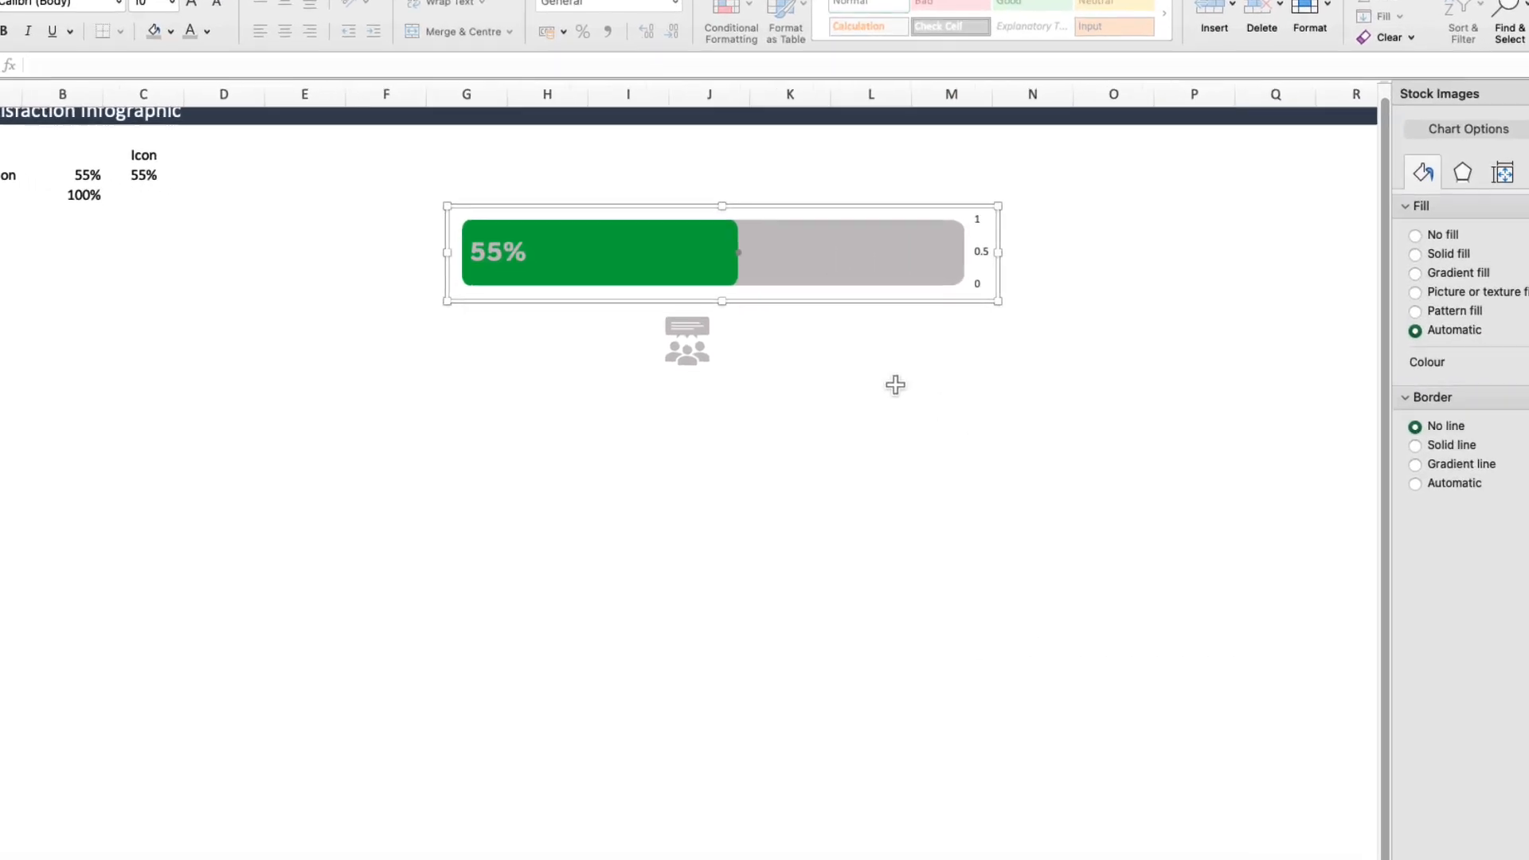
Delete the secondary vertical value axis from the chart
left_click(868, 358)
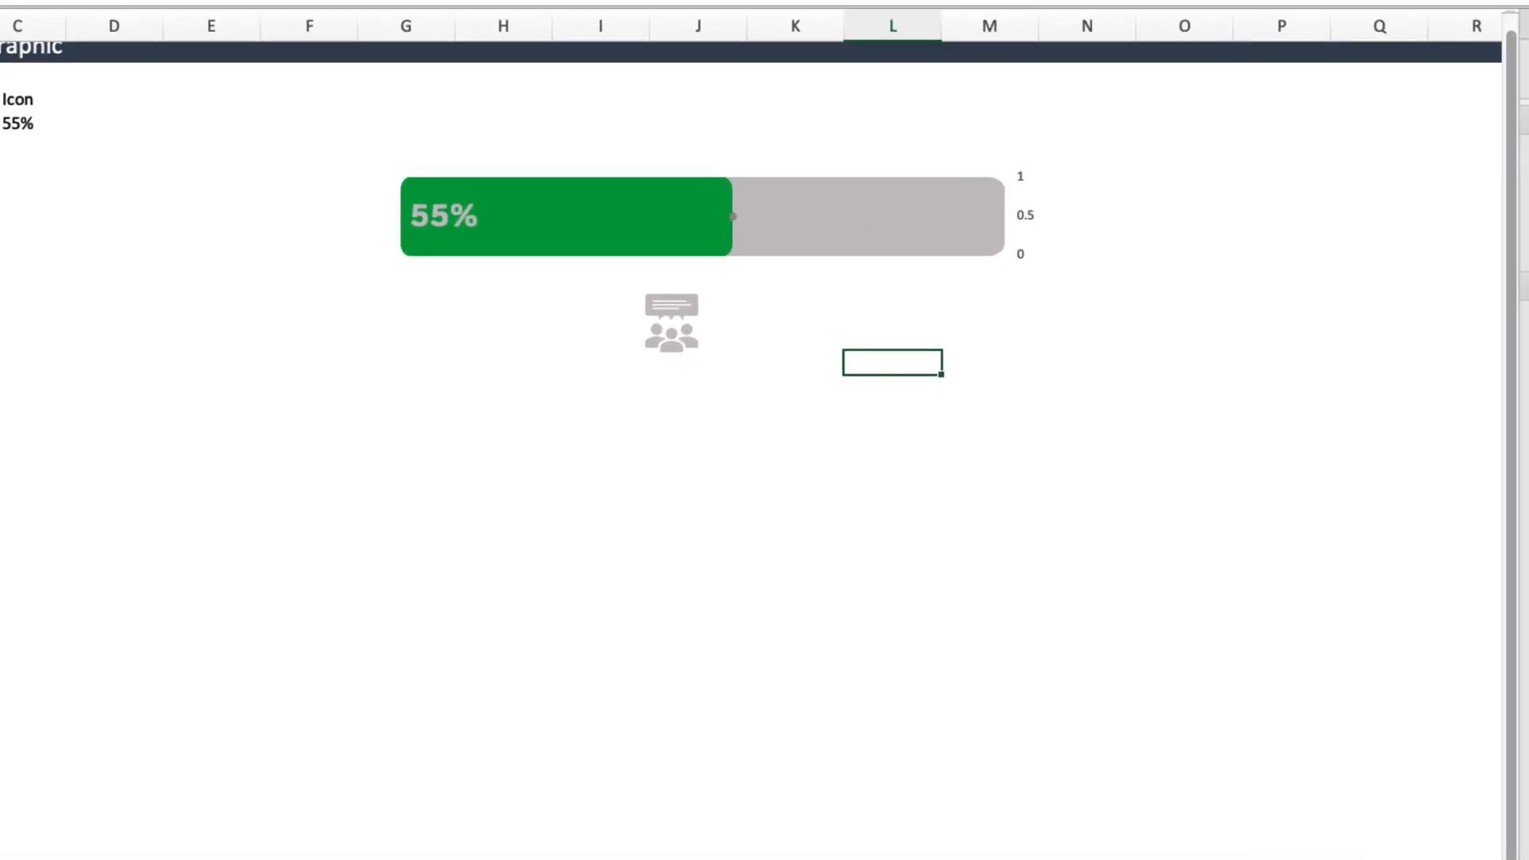
left_click(732, 216)
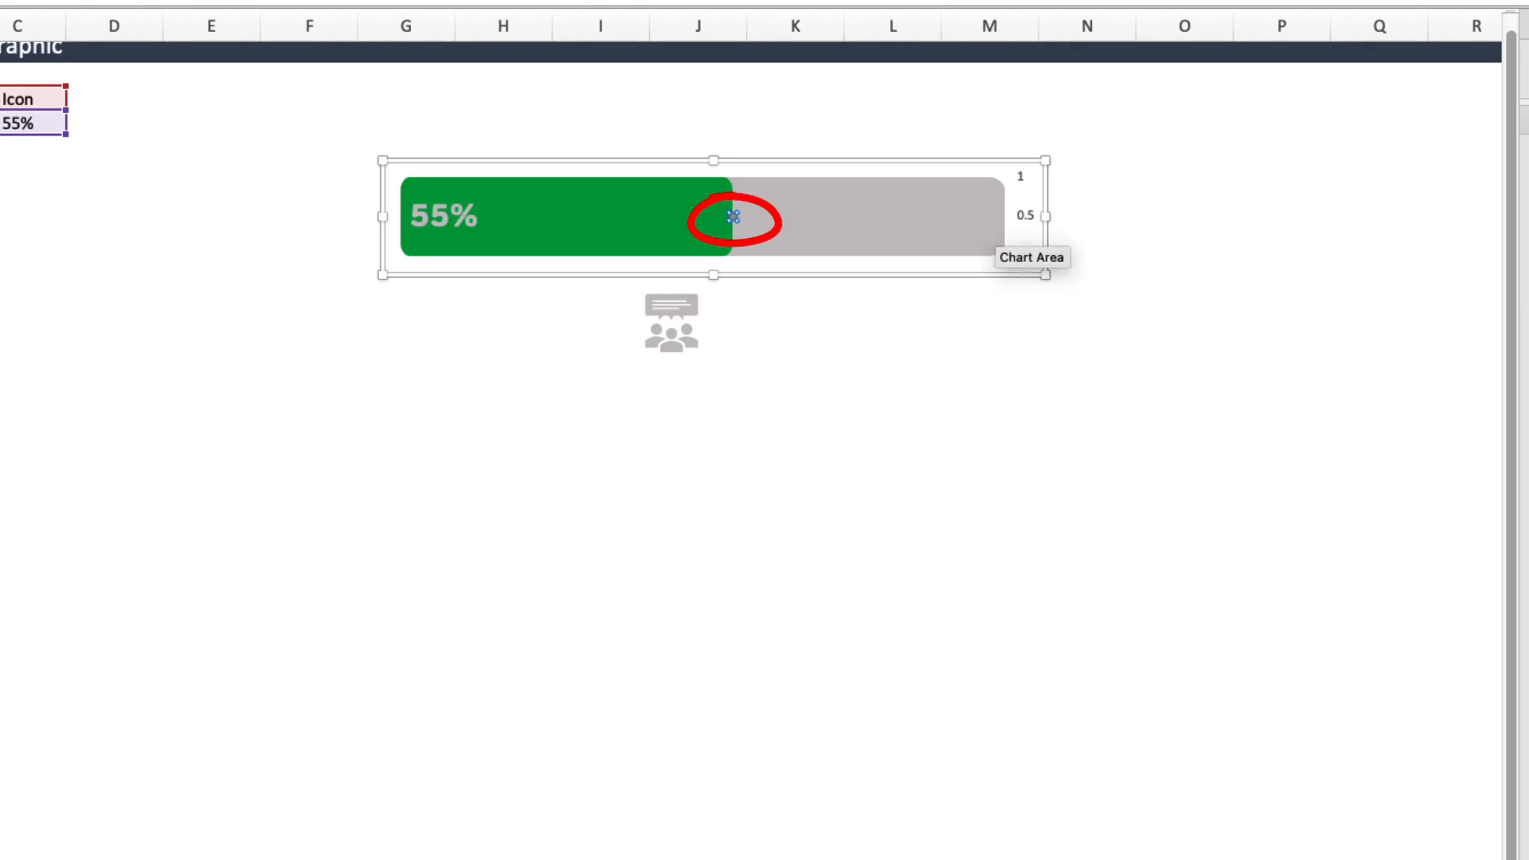
mouse_move(732, 217)
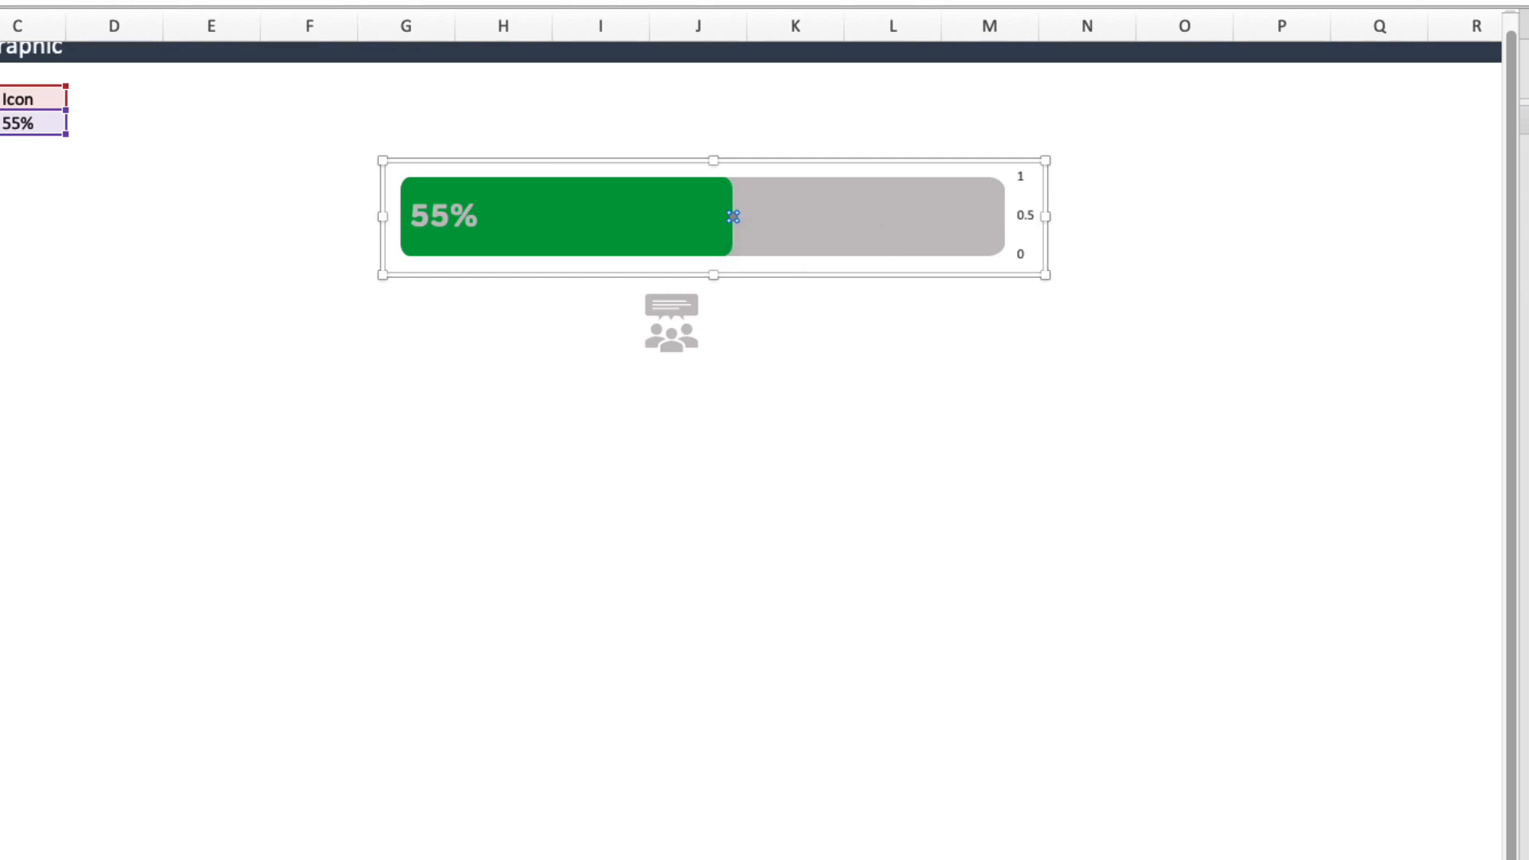
left_click(1022, 217)
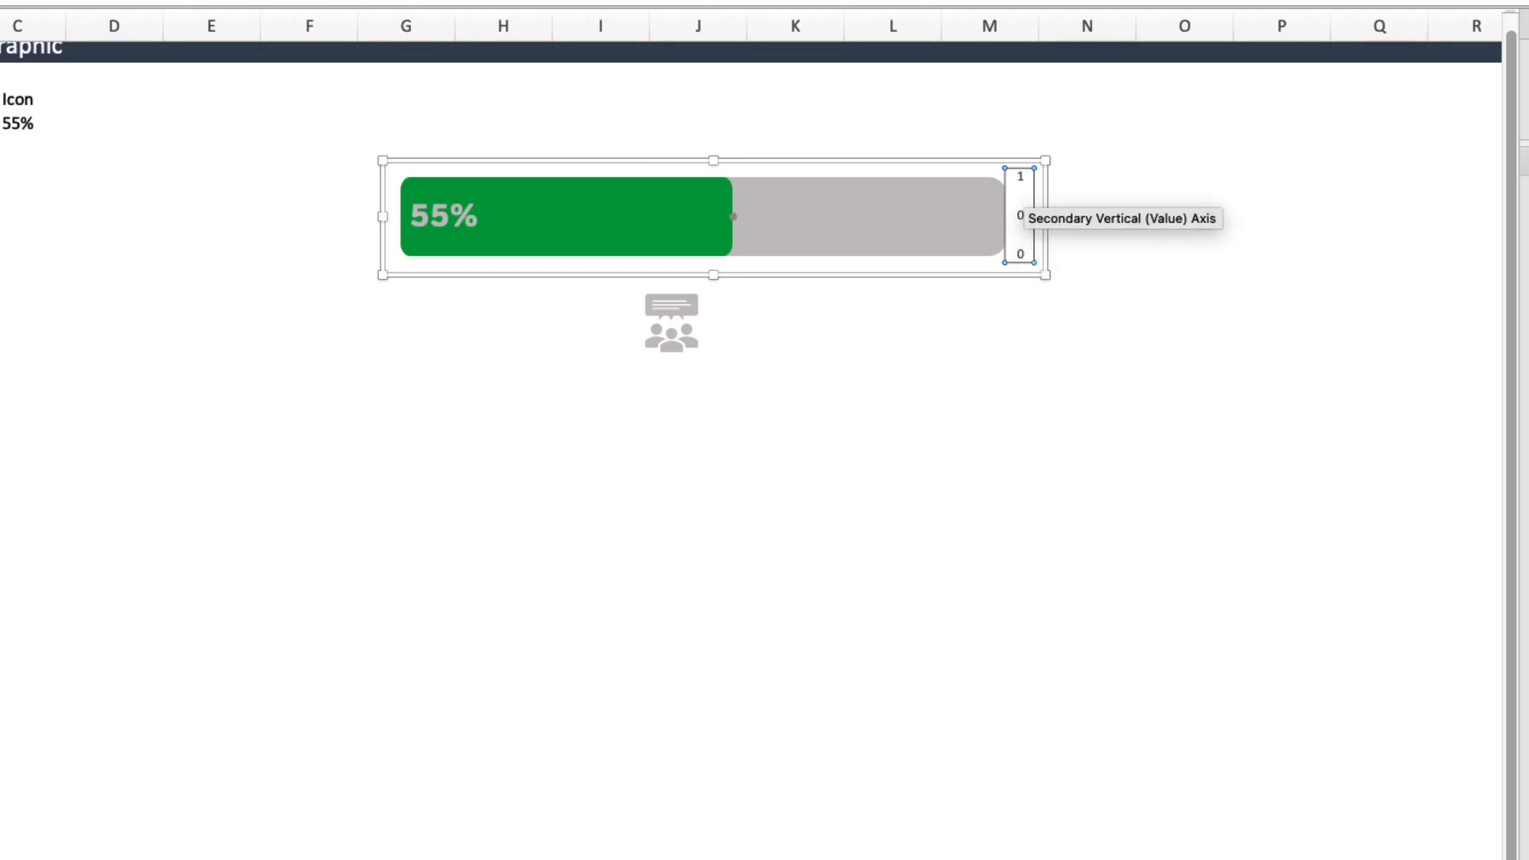
key("Delete")
Copy the people icon below the chart and paste it onto the Icon series' scatter marker
left_click(669, 318)
right_click(661, 303)
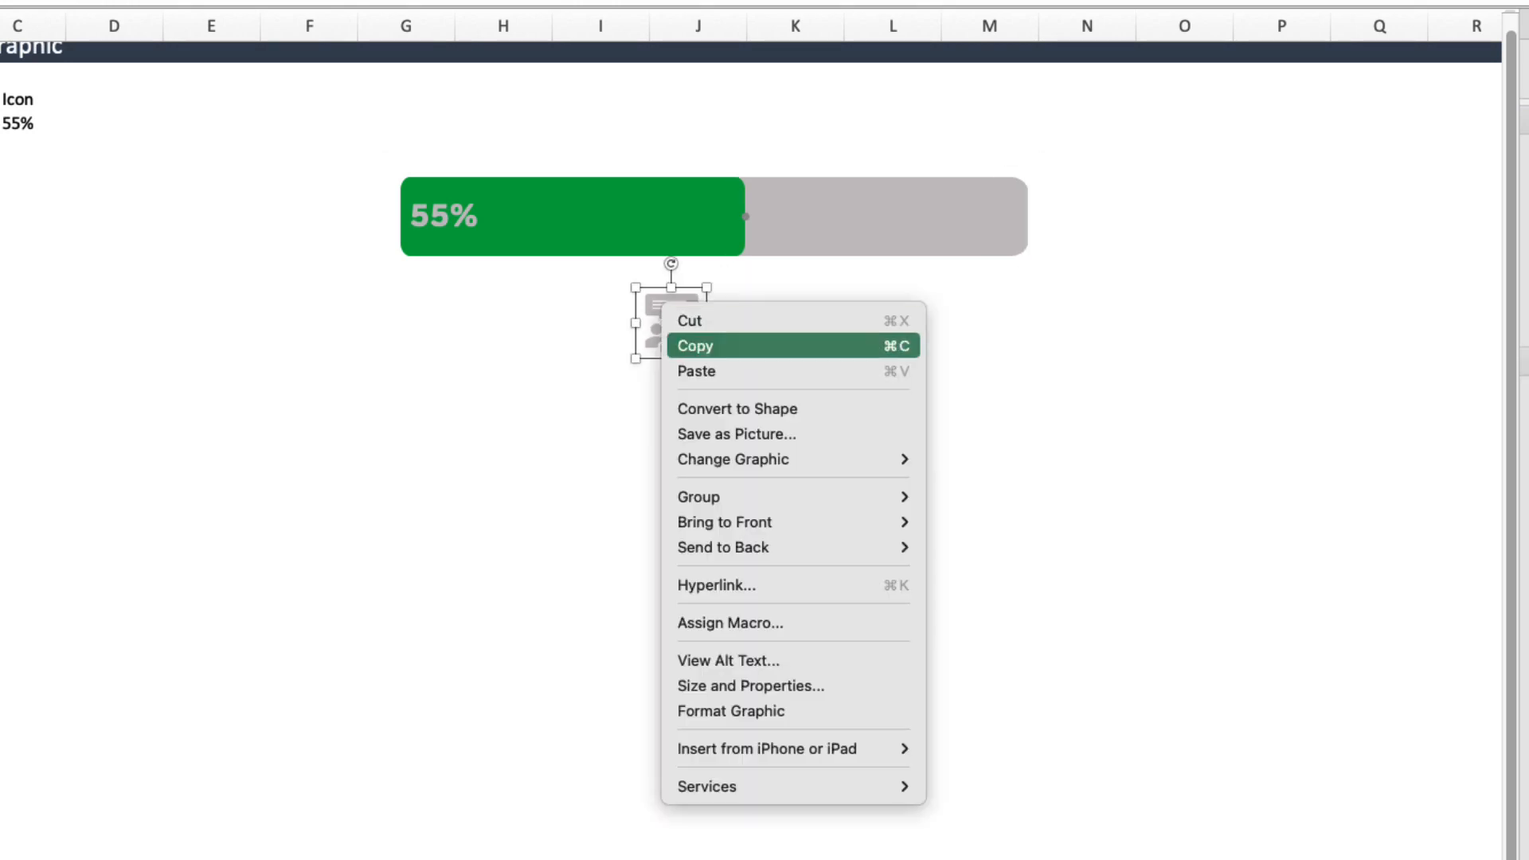
left_click(695, 346)
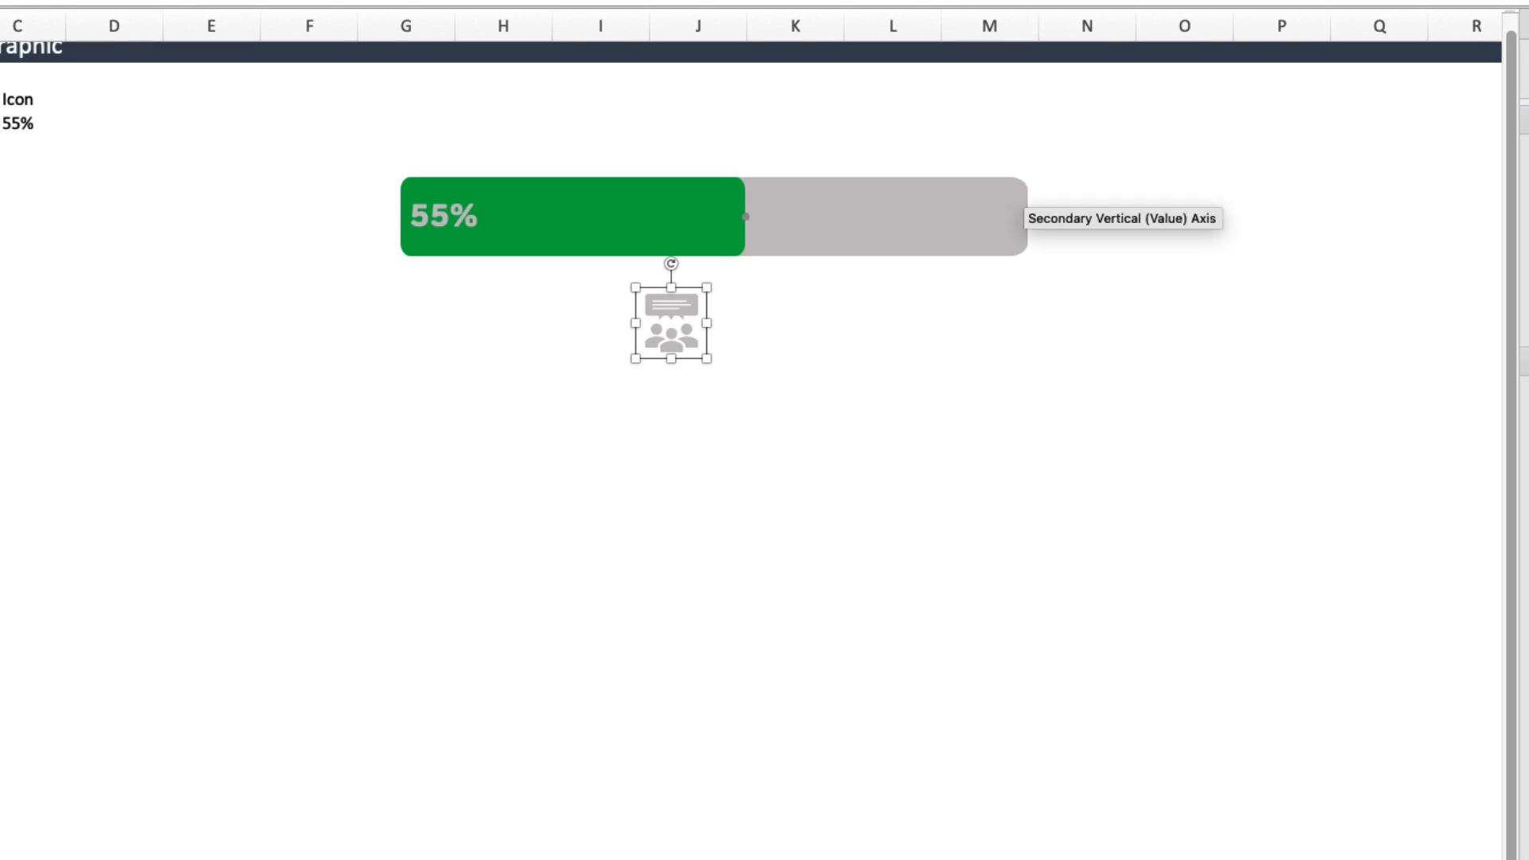
left_click(745, 217)
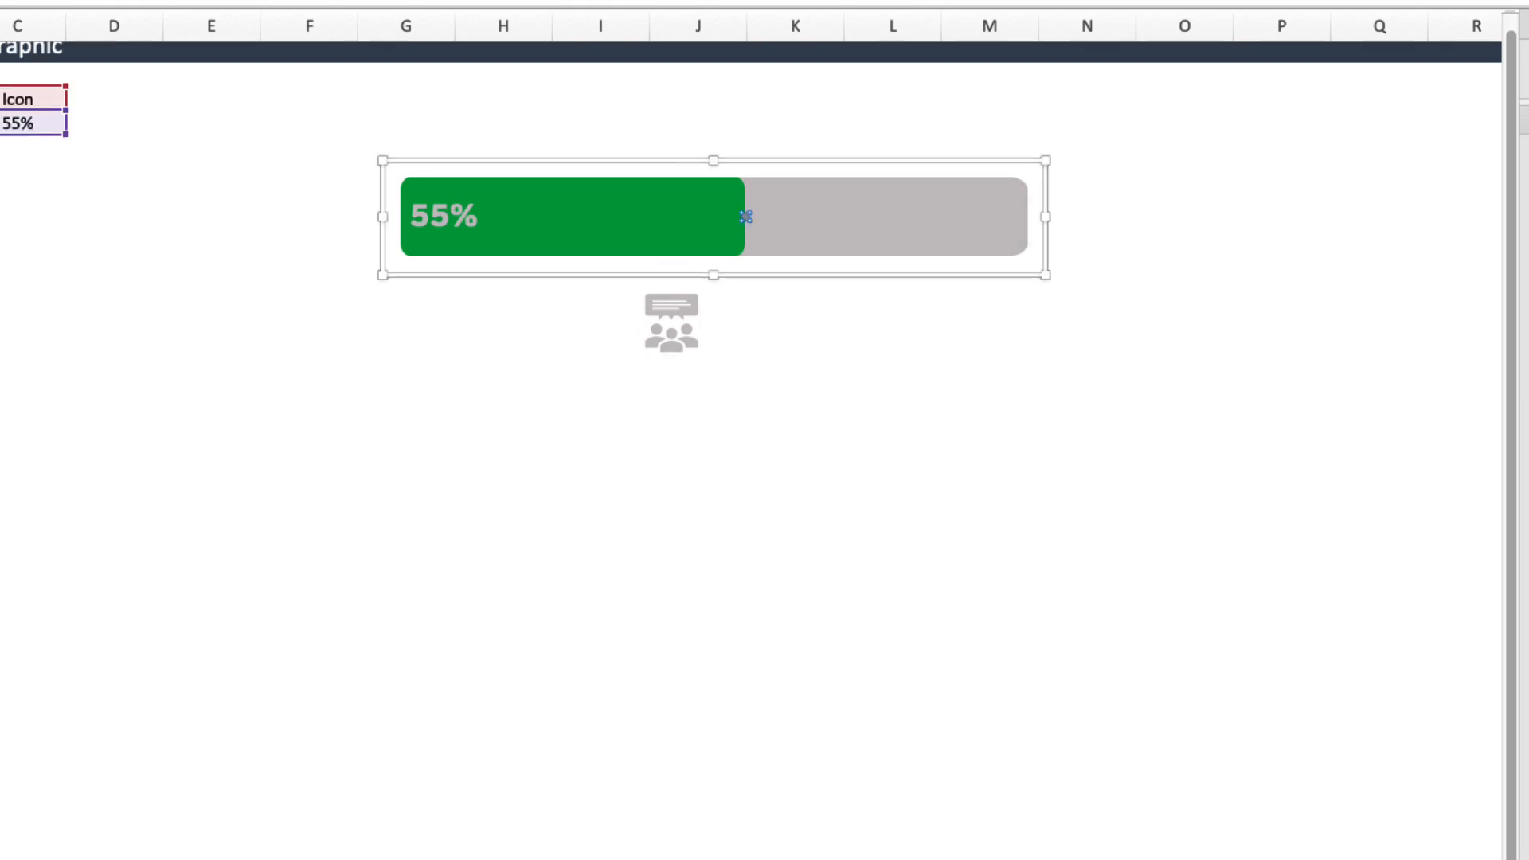
key("ctrl+v")
Change the Icon formula in C4 to =B4-6% to shift the icon inside the green bar
left_click(19, 124)
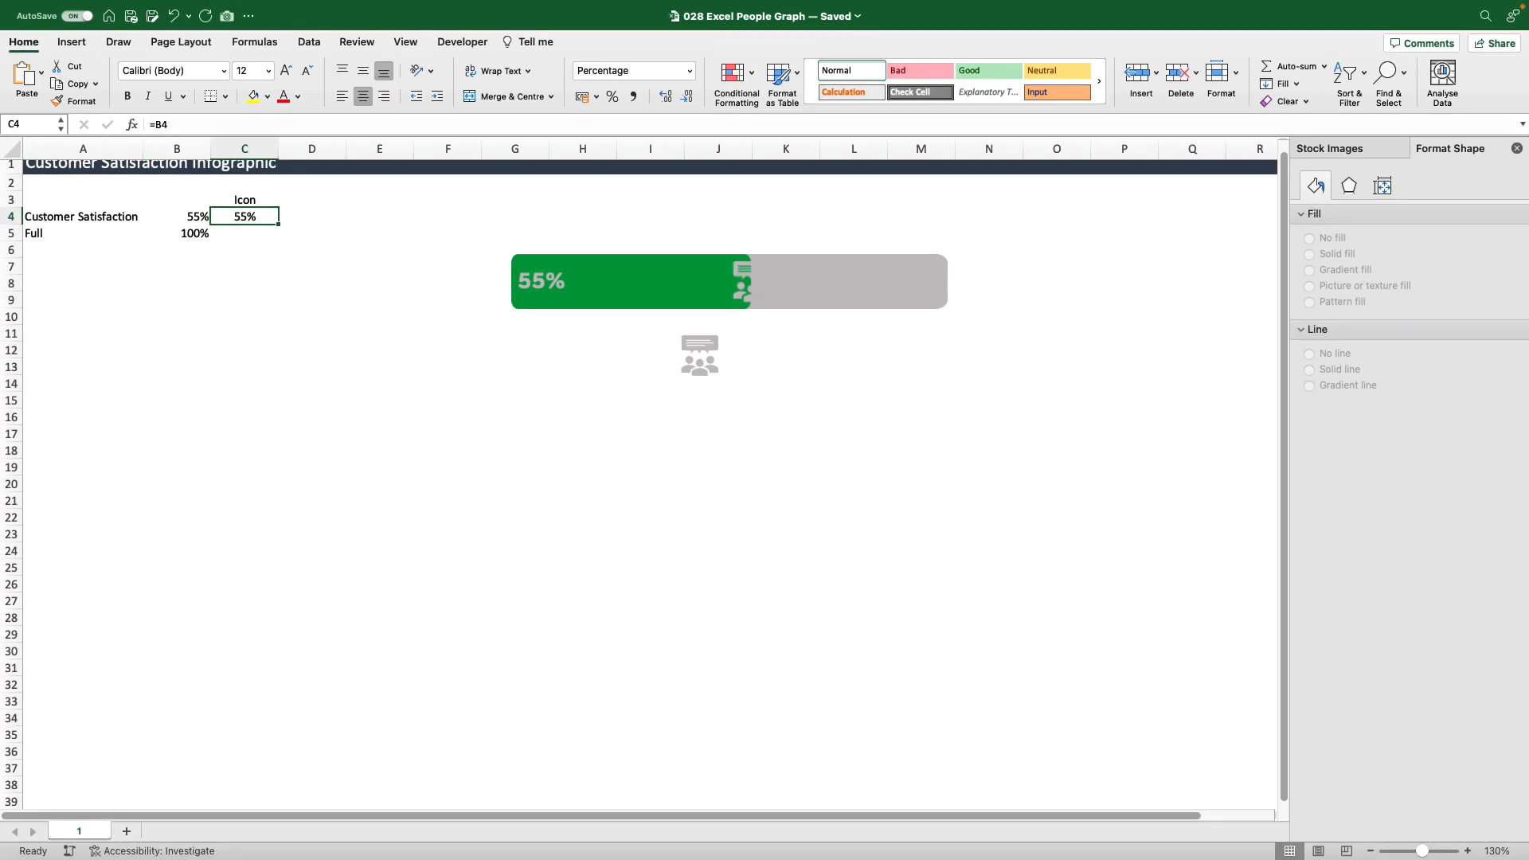
left_click(176, 125)
type("-")
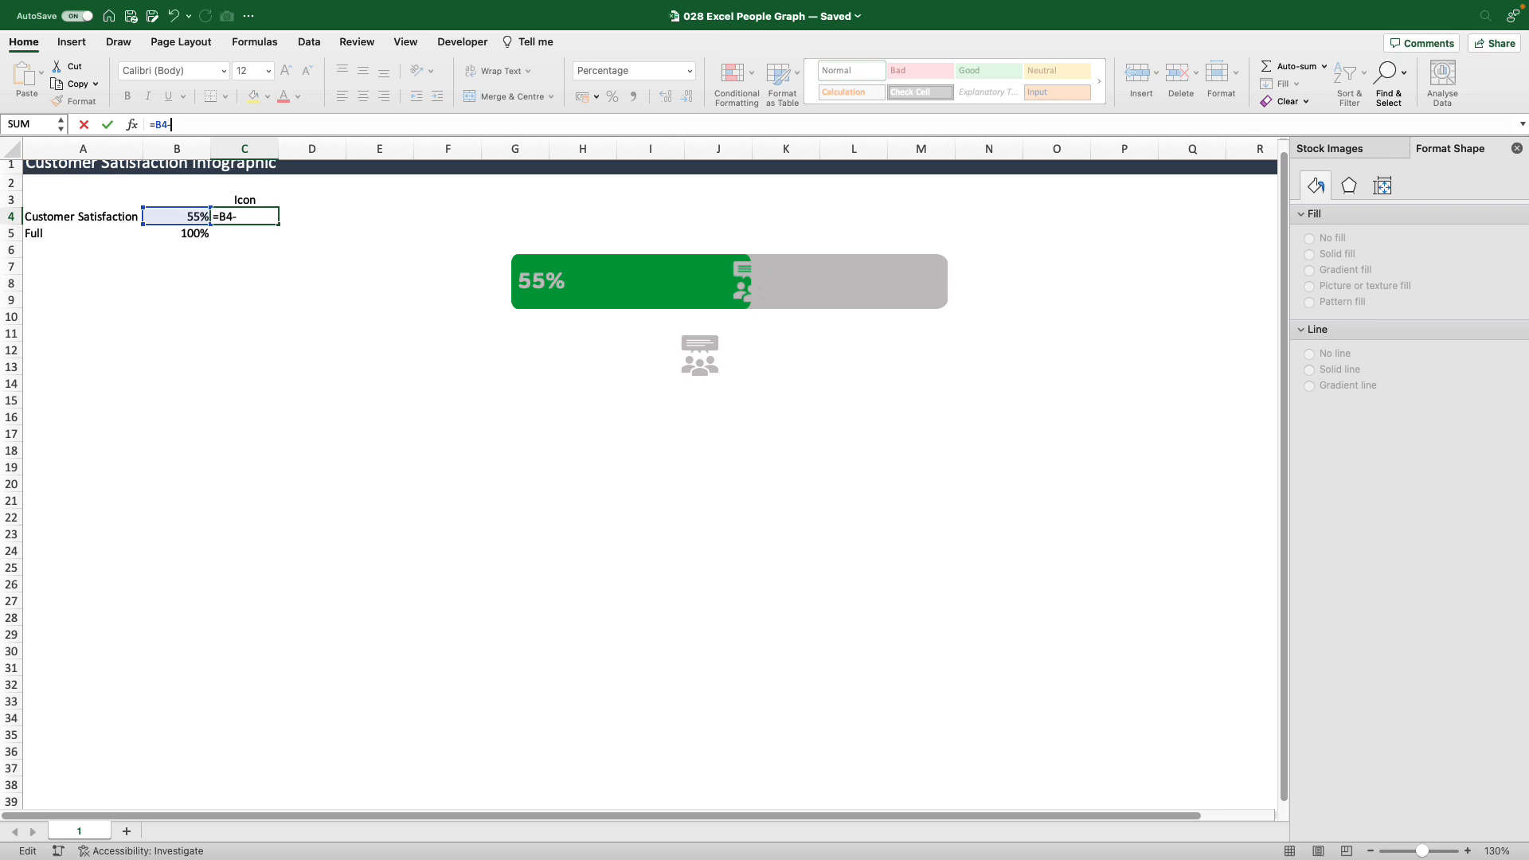
type("6%")
key("Return")
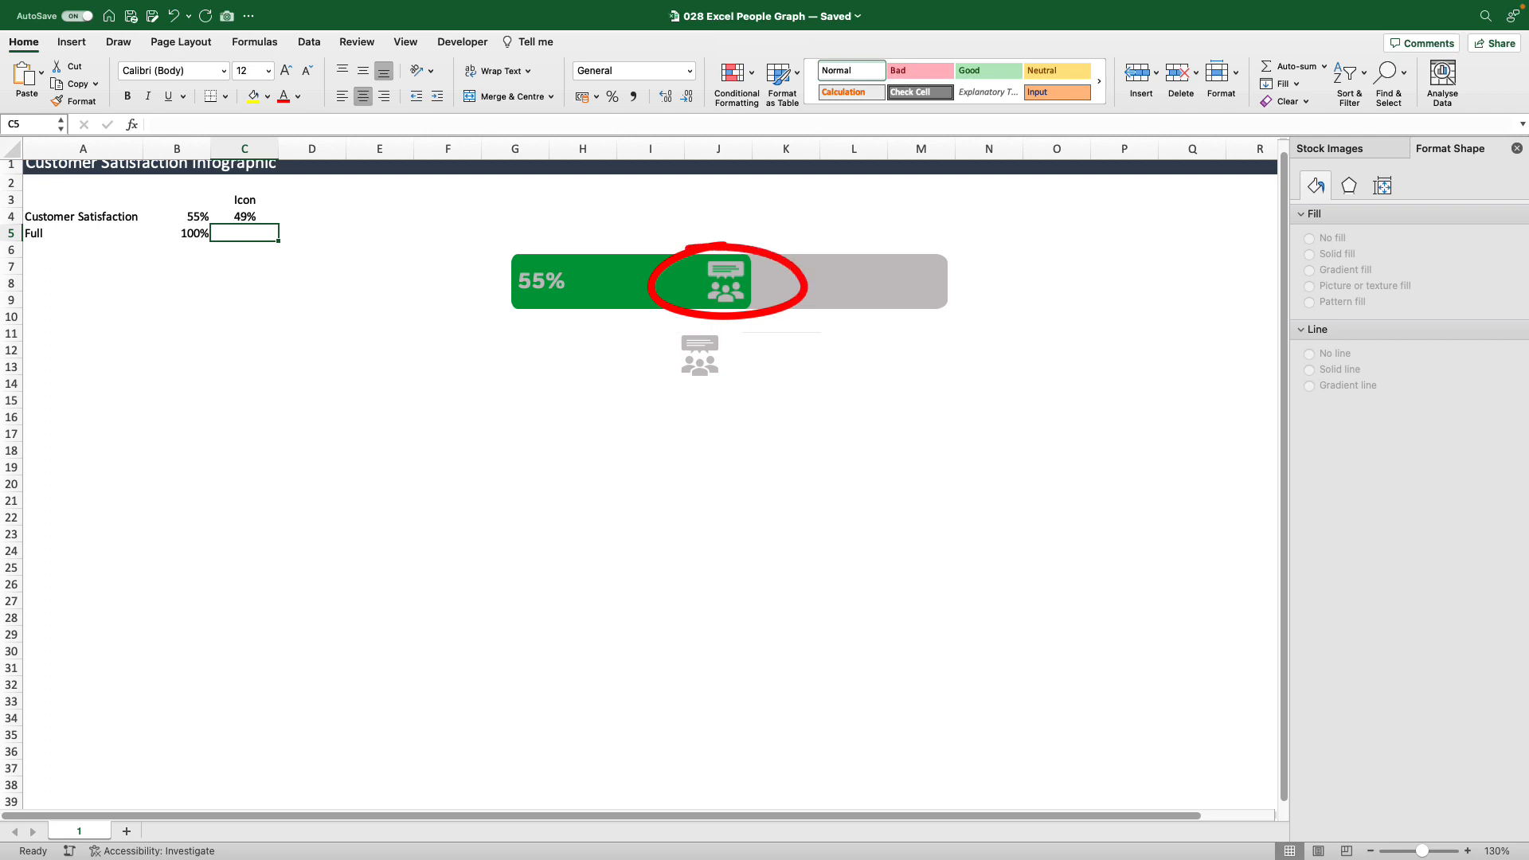
Test the icon's movement by setting the Customer Satisfaction value in B4 to 35%
left_click(177, 217)
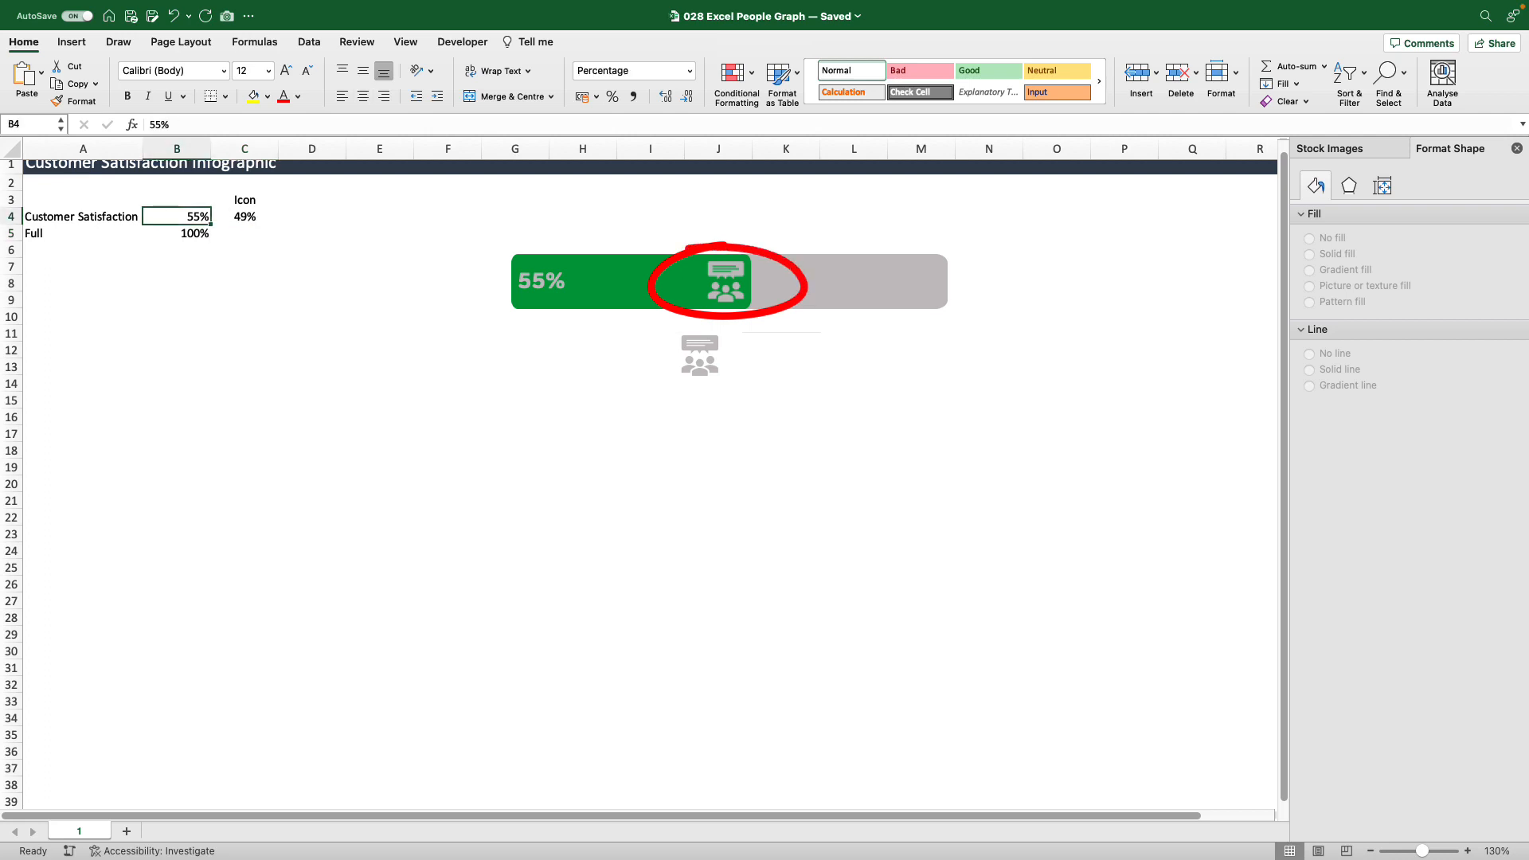
type("35")
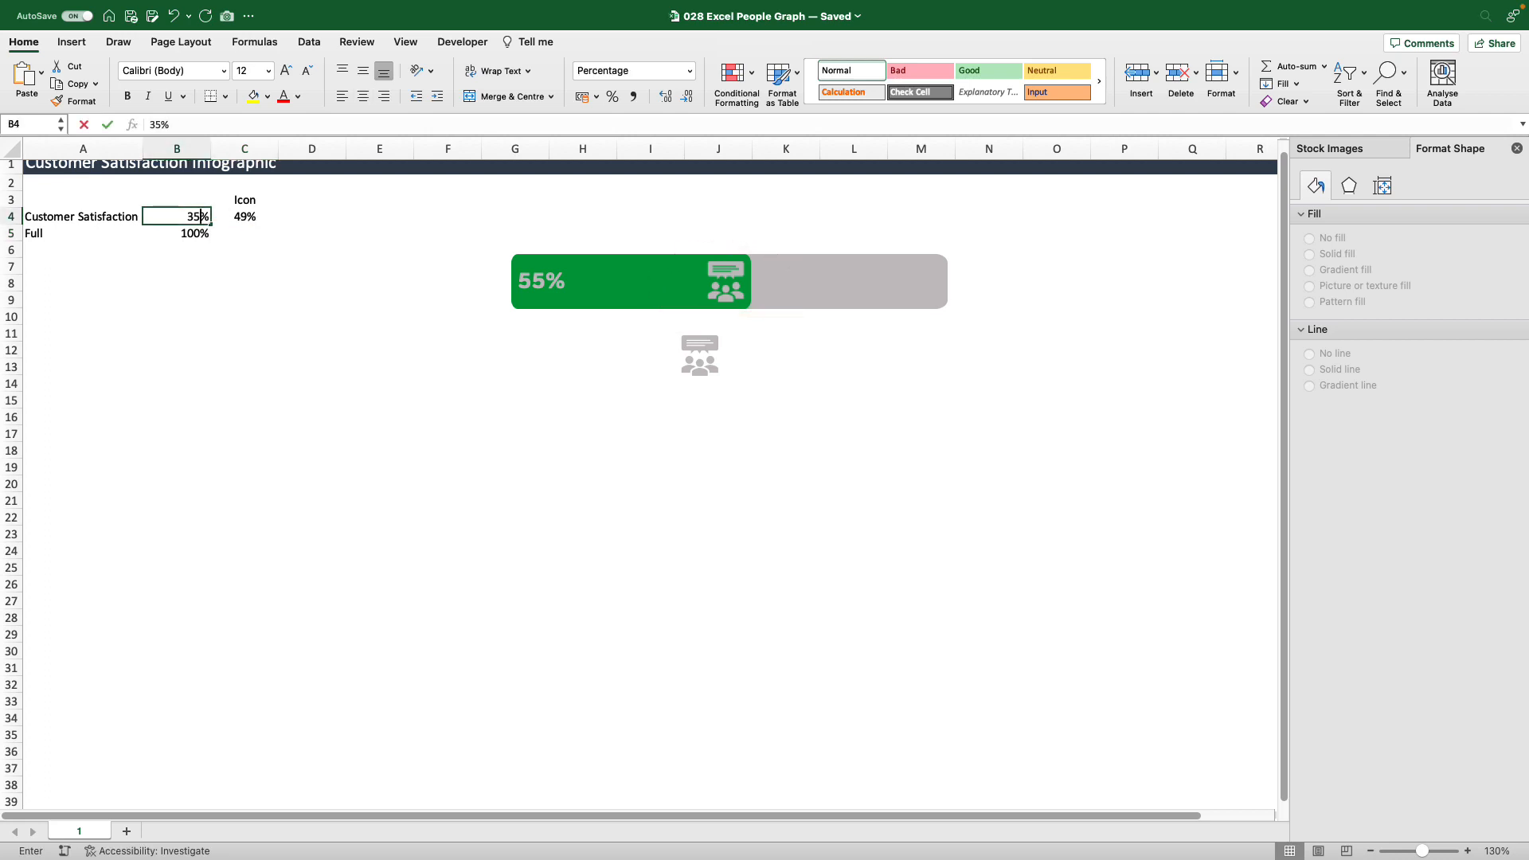
key("Return")
Set the Customer Satisfaction value in B4 to 95%
left_click(177, 216)
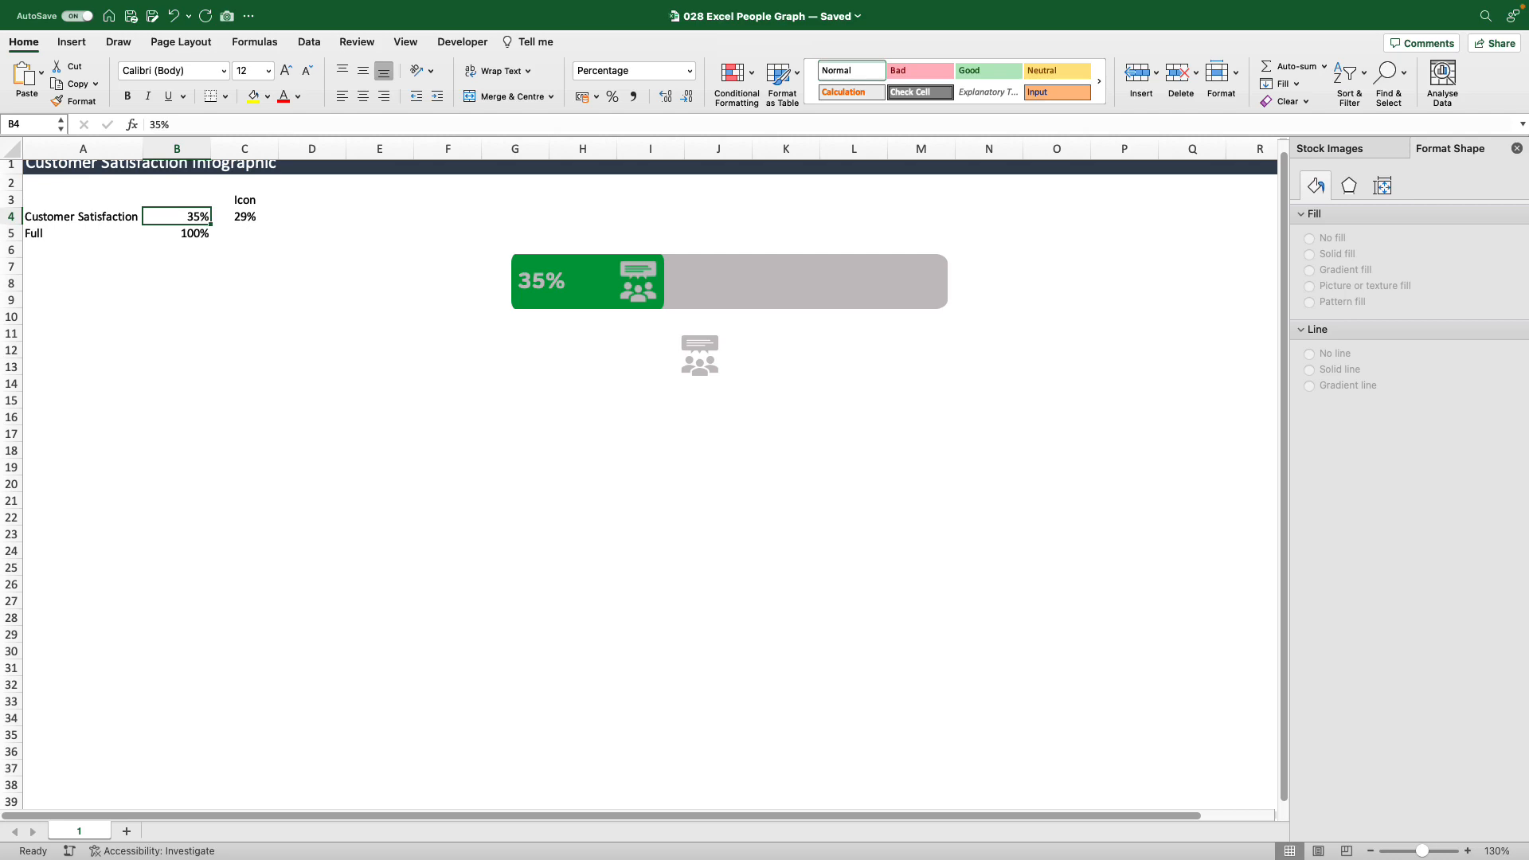
type("95")
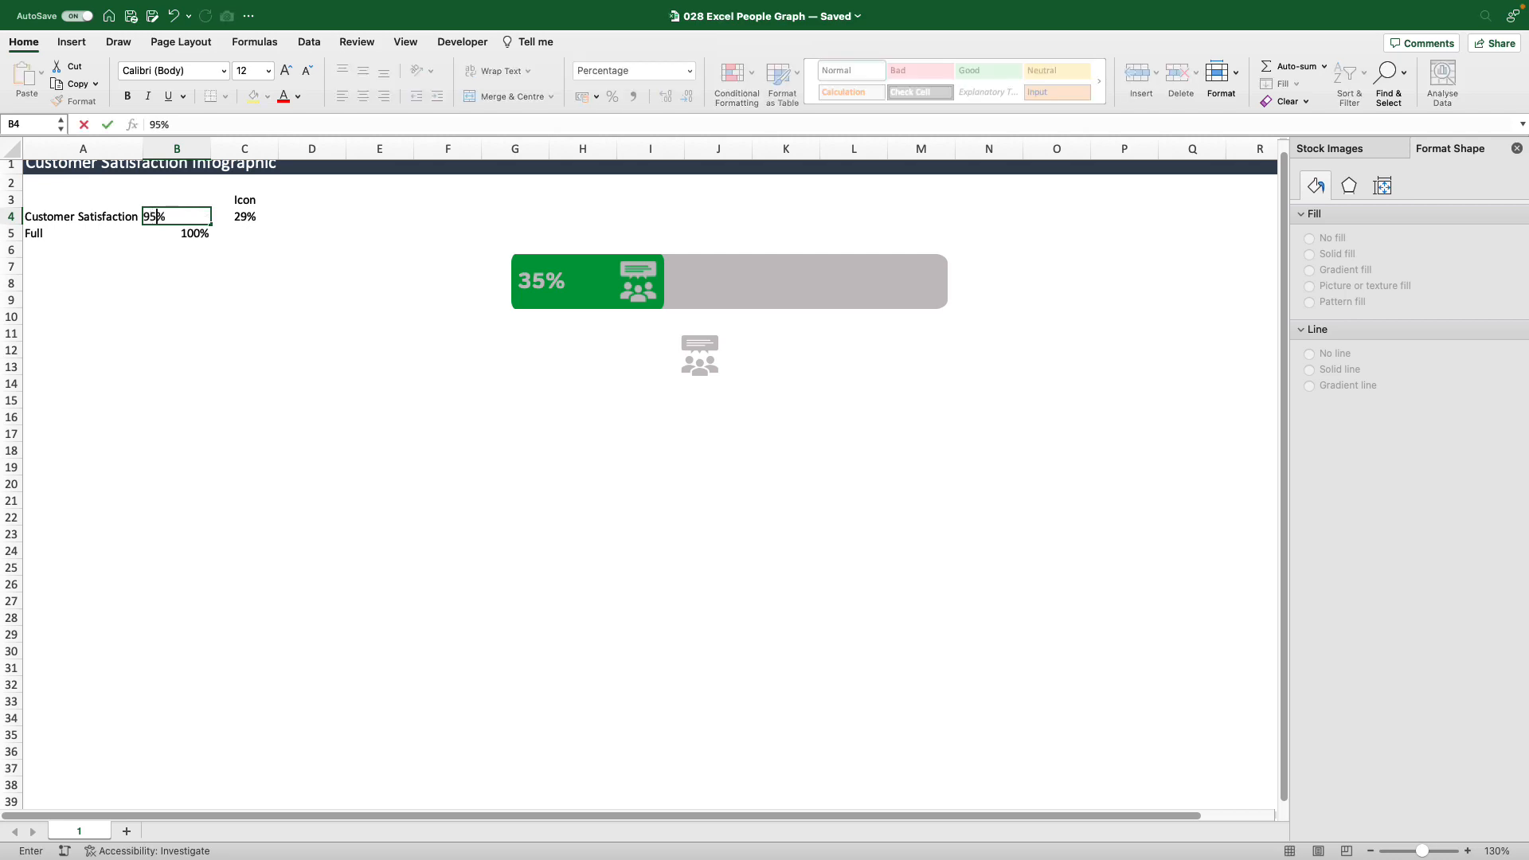